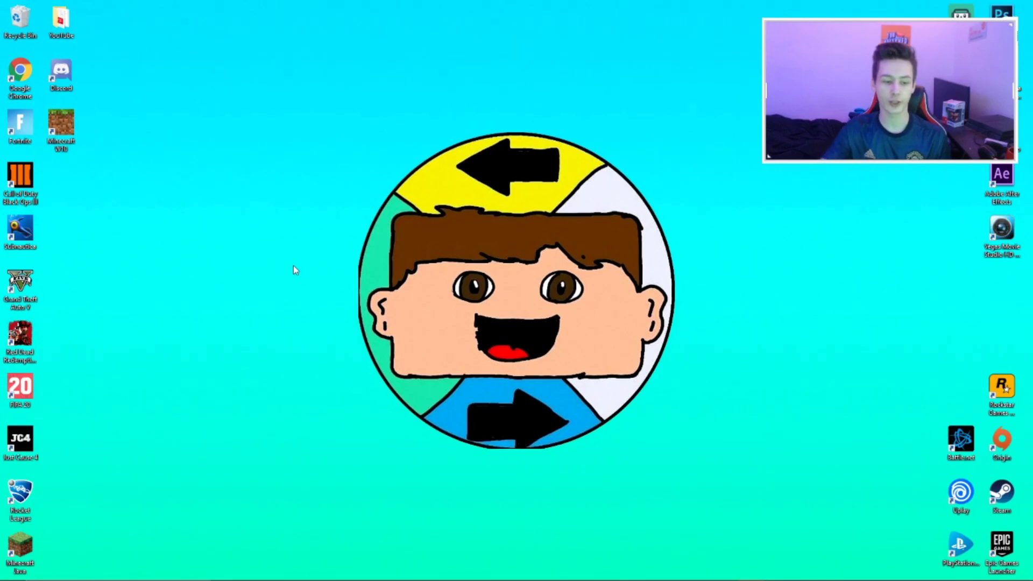
# Switch to Chrome and navigate the Minecraft site to the store page of Minecraft: Java Edition for PC
pyautogui.moveTo(280, 579)
pyautogui.click(304, 571)
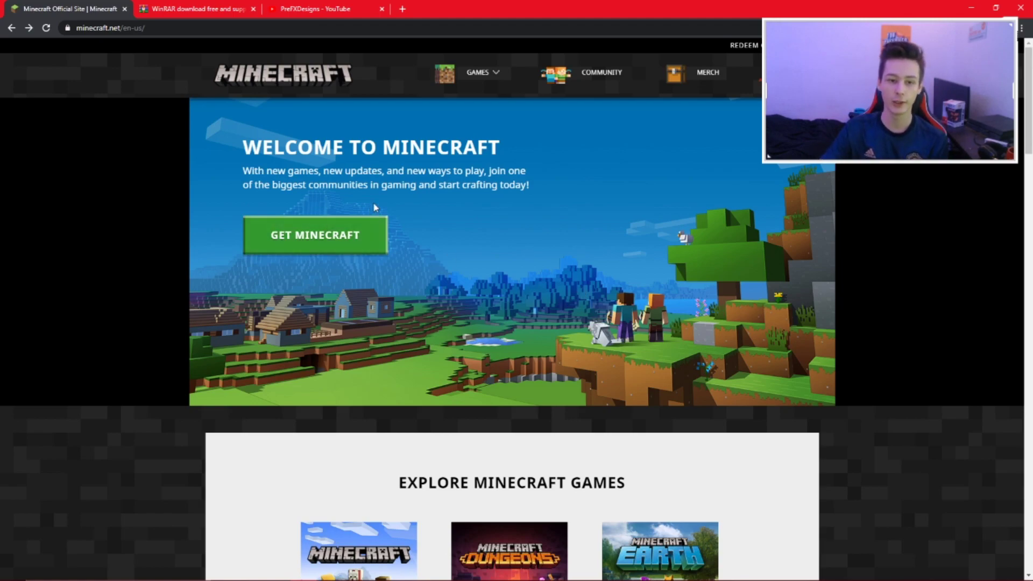
pyautogui.click(317, 234)
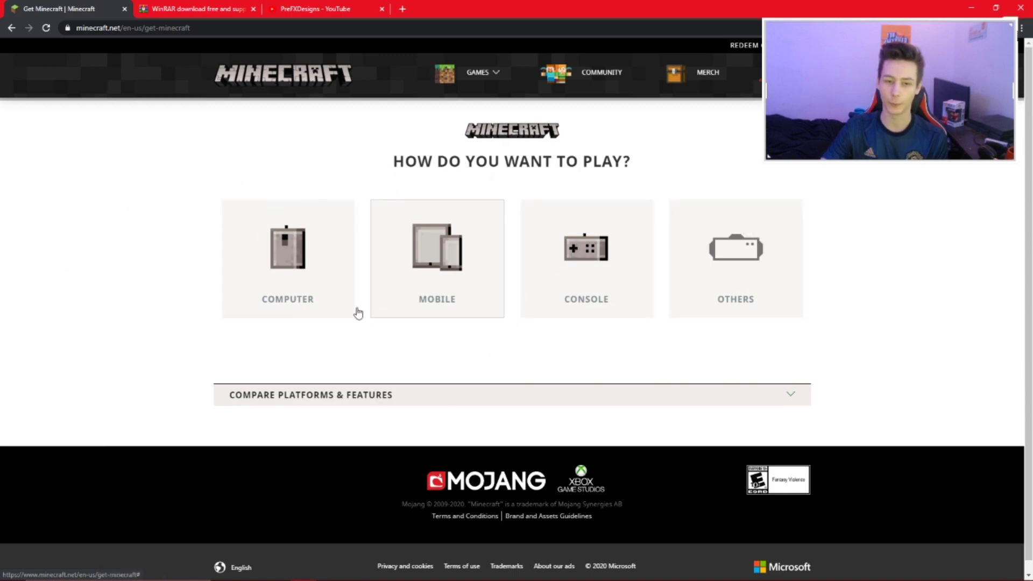
pyautogui.click(294, 257)
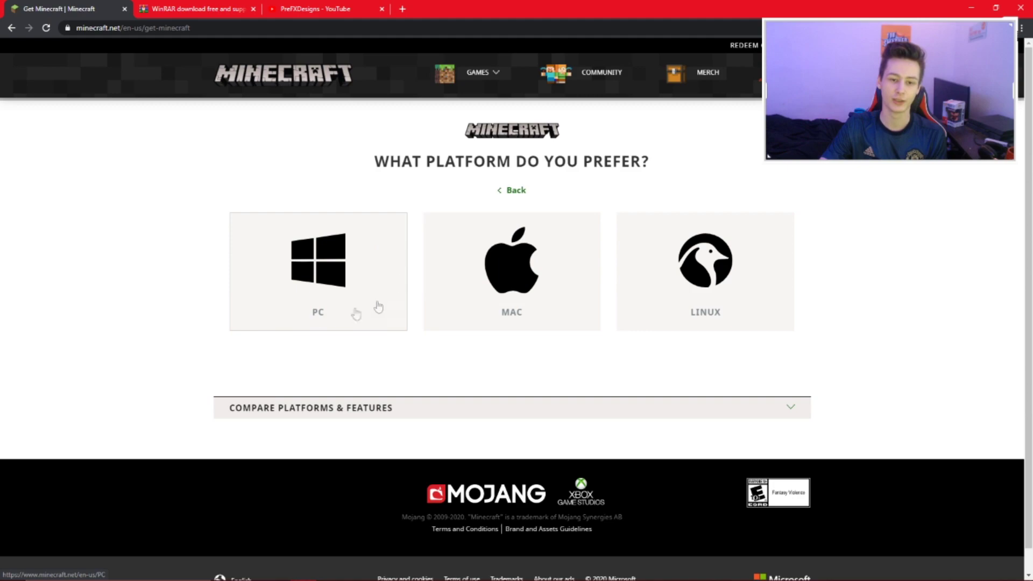
pyautogui.click(336, 273)
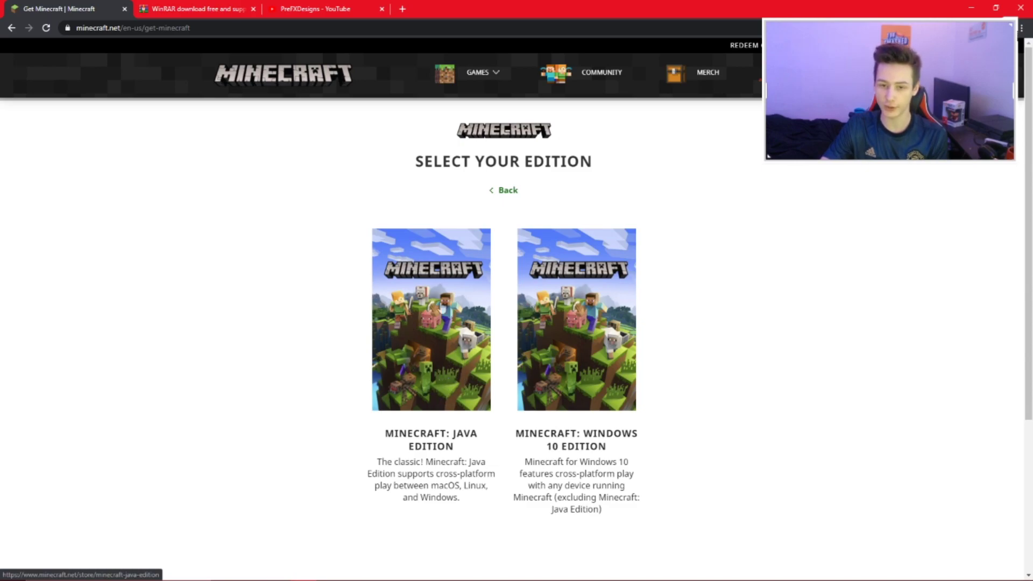
pyautogui.click(441, 335)
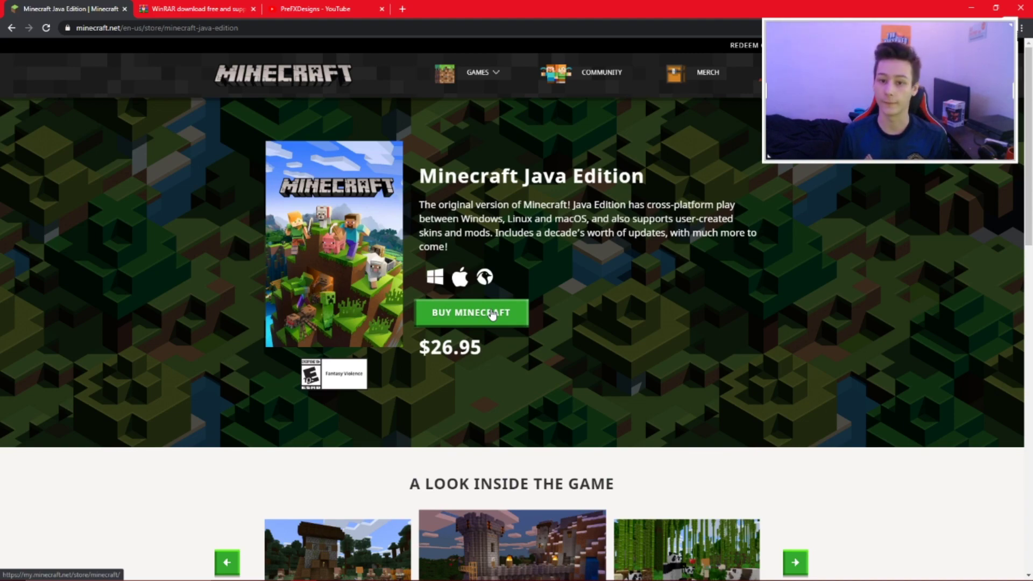
# Go to the WinRAR download page and look through the list of available WinRAR versions
pyautogui.click(182, 7)
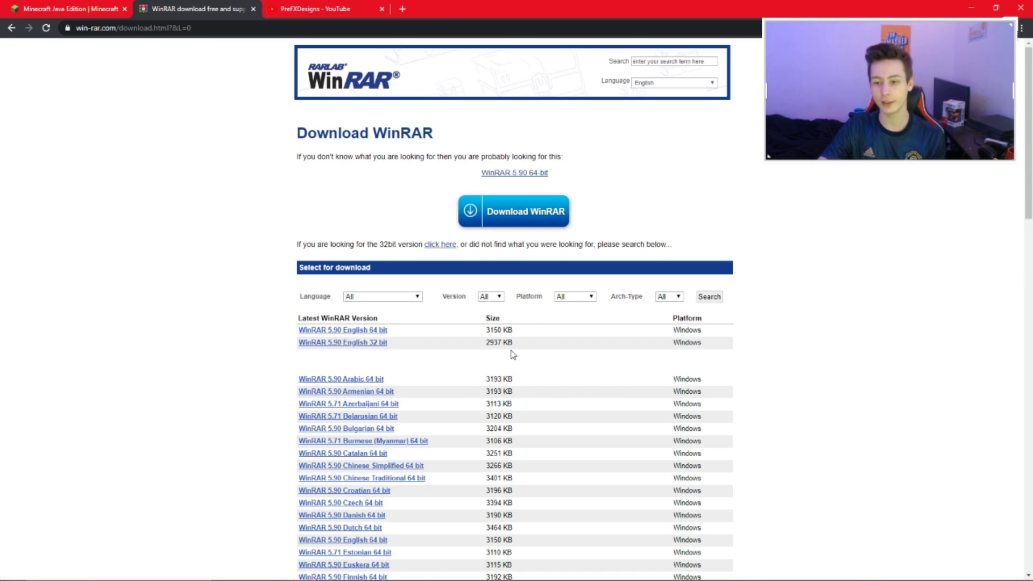
pyautogui.scroll(-10, 513, 356)
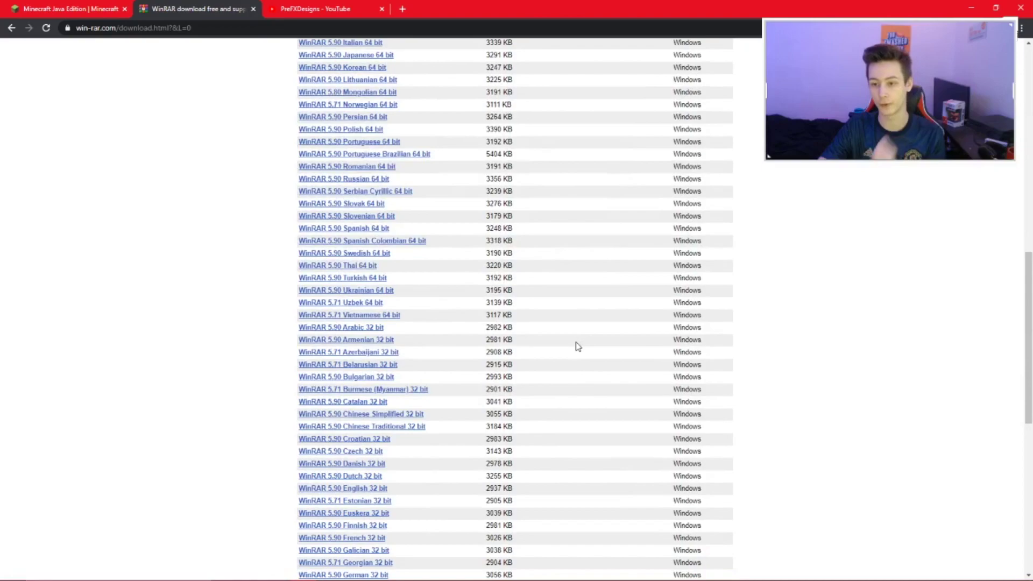
pyautogui.scroll(6, 573, 344)
pyautogui.scroll(4, 573, 345)
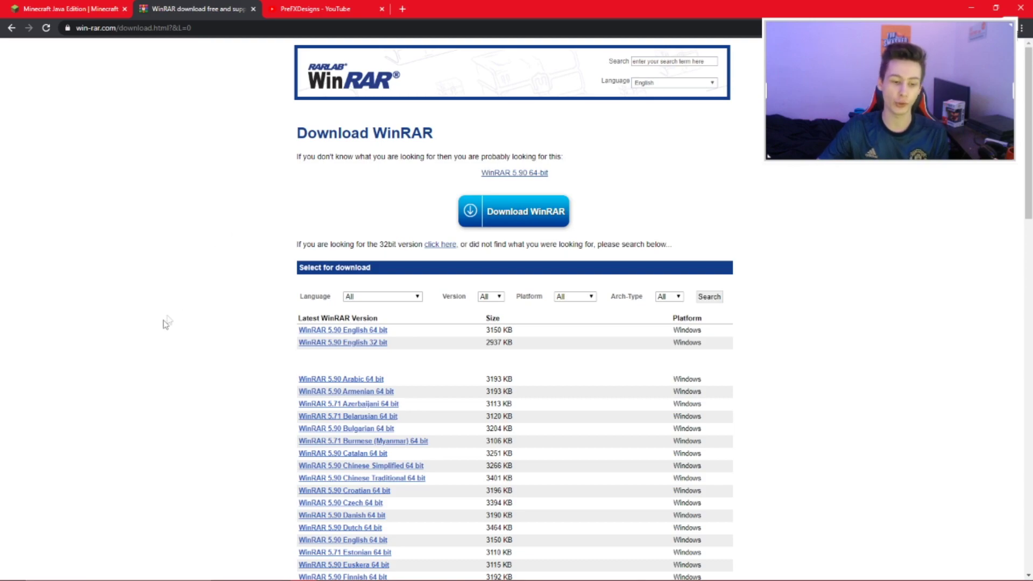
# Check the computer's System Type in the Windows System Information app, found by searching "system", and close the app
pyautogui.click(73, 573)
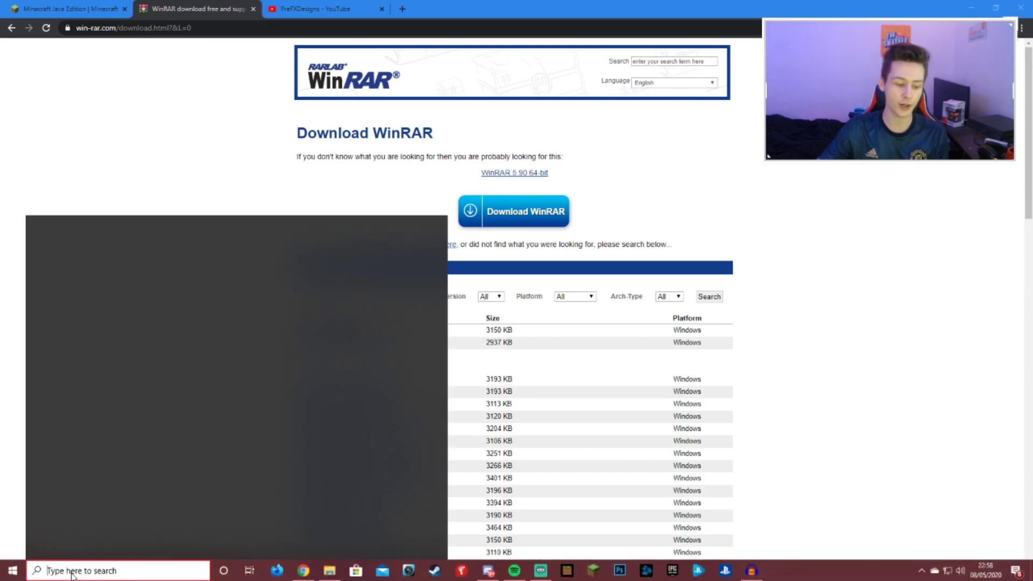
pyautogui.write('system')
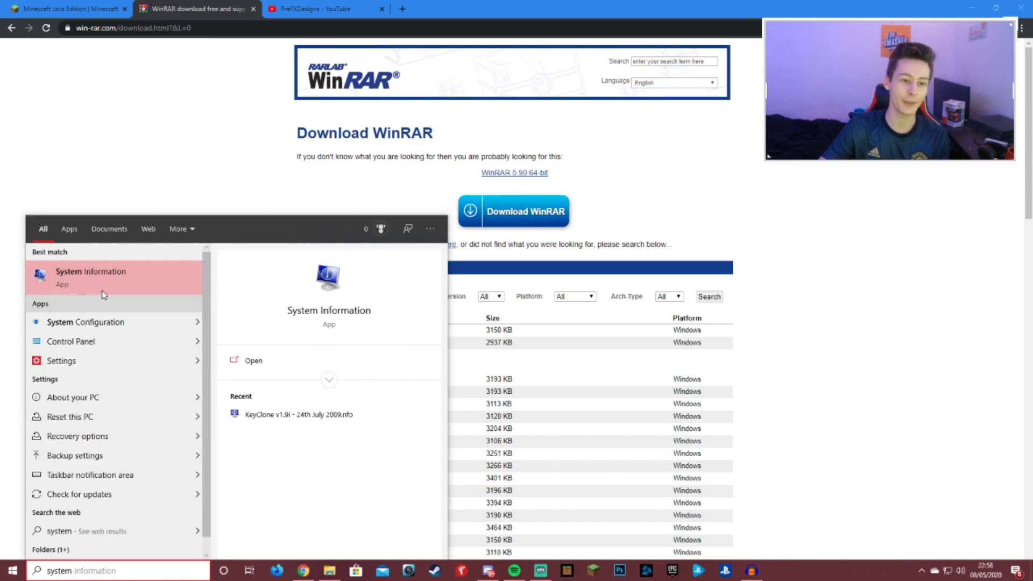
pyautogui.click(99, 277)
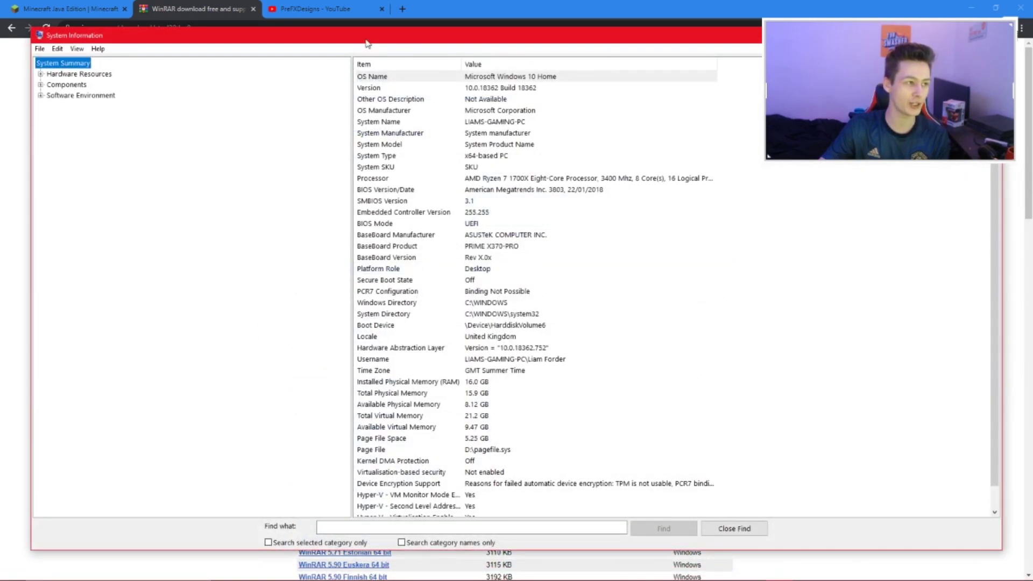
pyautogui.moveTo(369, 40); pyautogui.dragTo(344, 45)
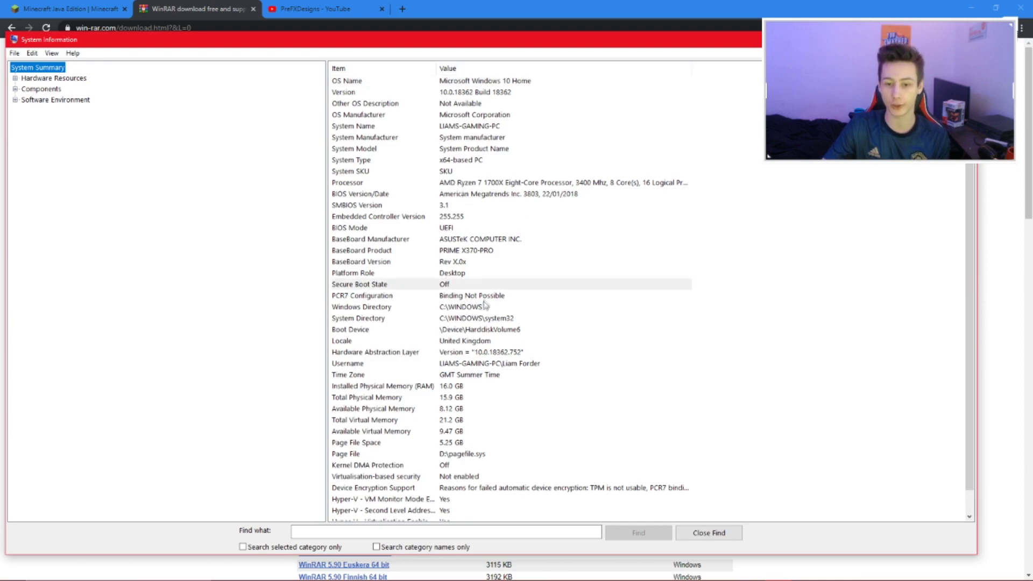
pyautogui.click(345, 161)
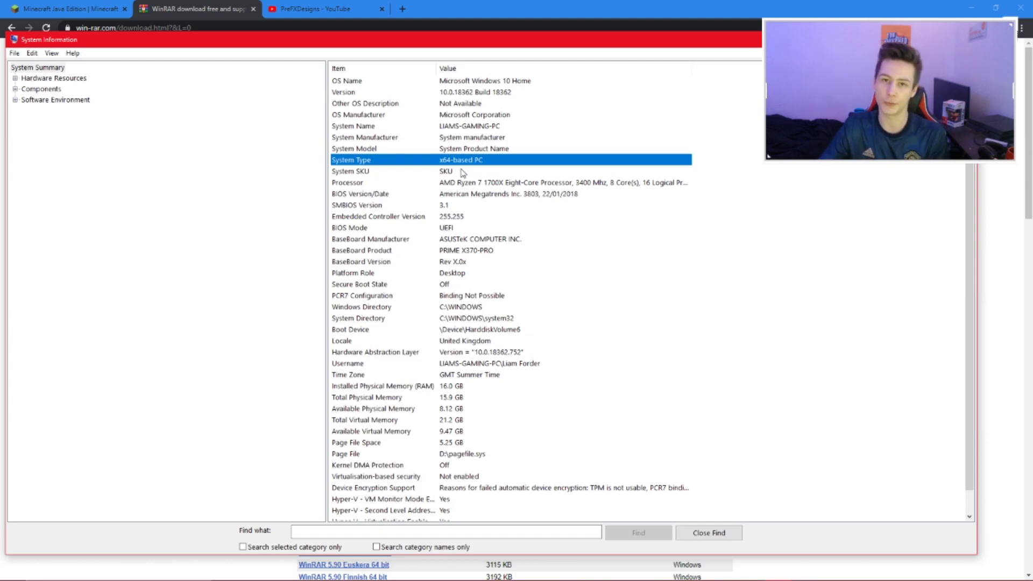
pyautogui.hotkey('alt', 'F4')
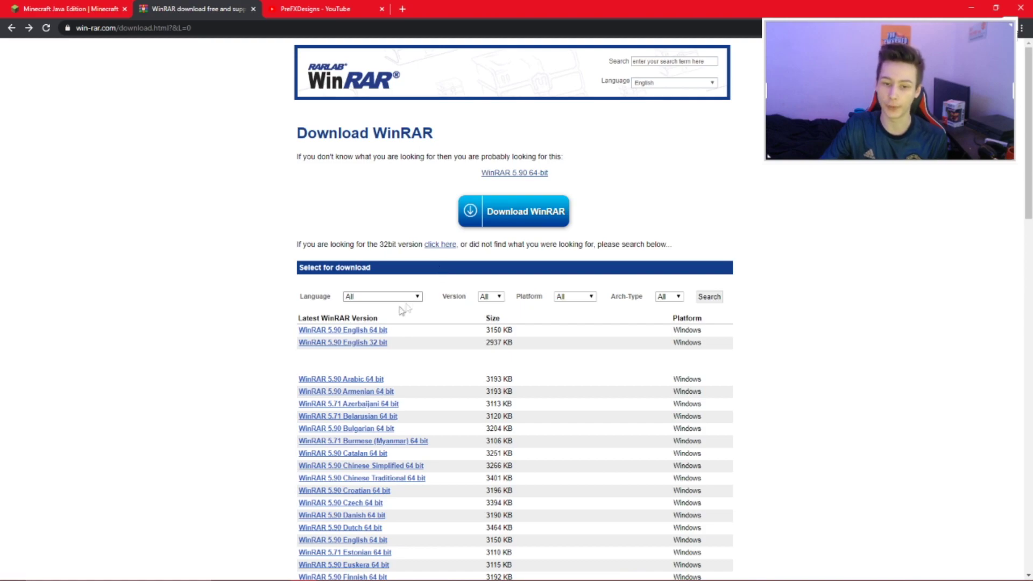
# Download the WinRAR 5.90 English 64 bit installer and dismiss the site's installation hints
pyautogui.click(375, 330)
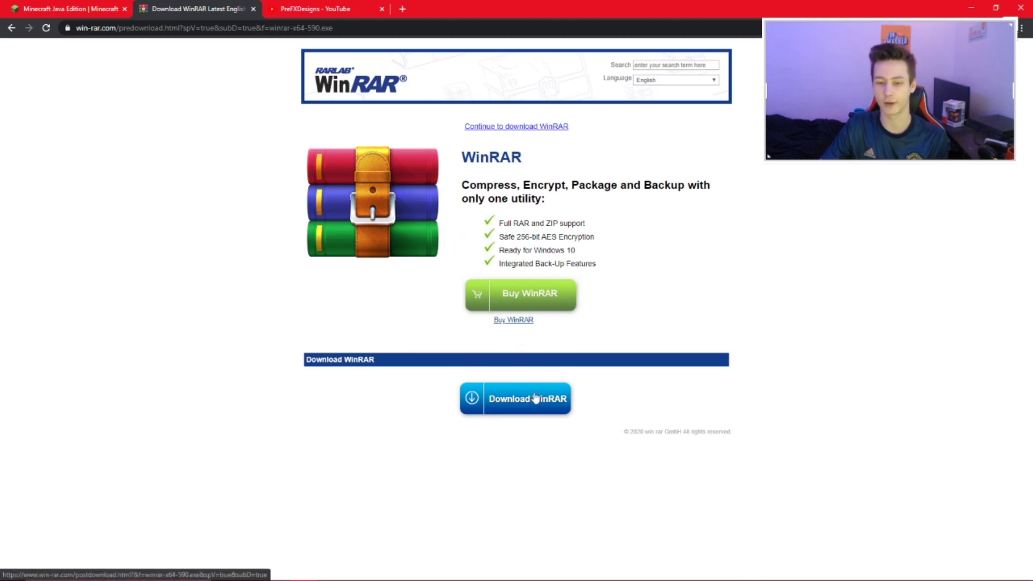
pyautogui.click(503, 399)
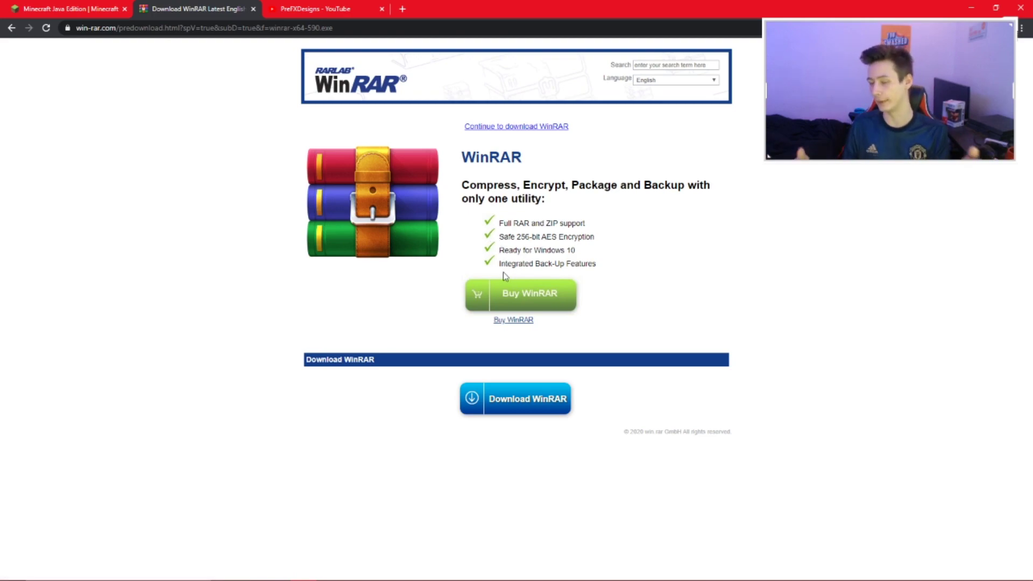
pyautogui.click(515, 401)
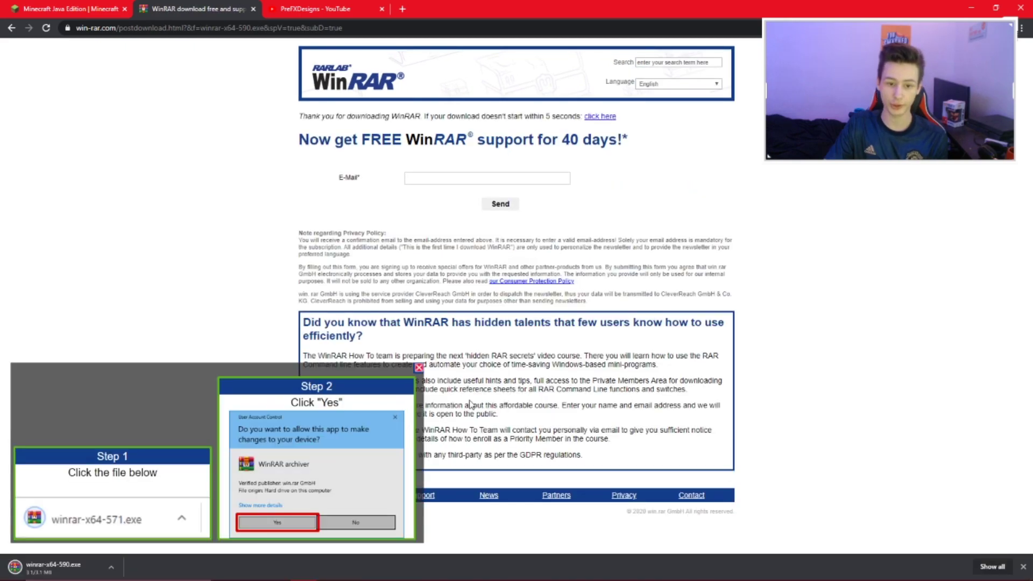
pyautogui.click(419, 368)
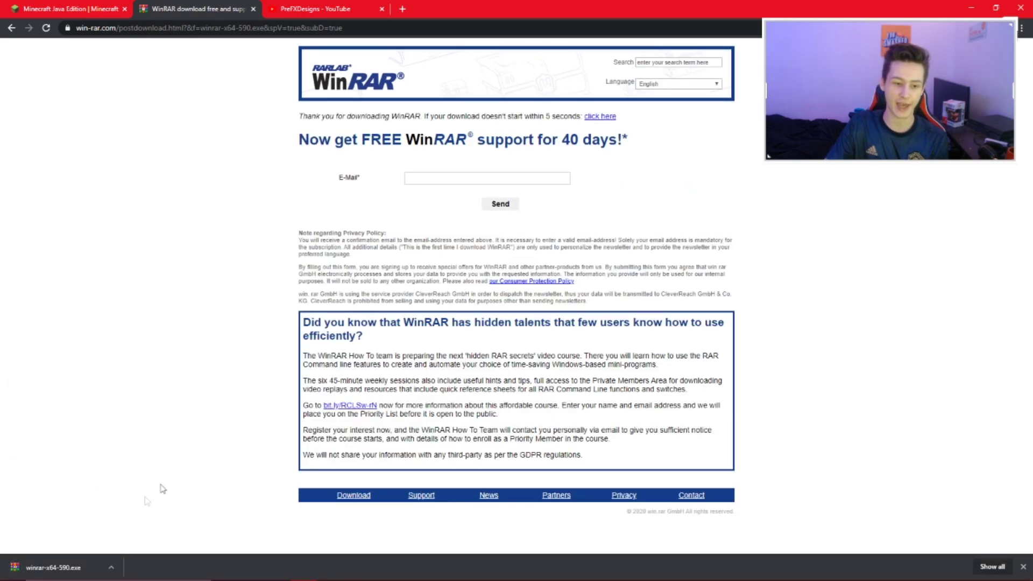
# Show the downloaded winrar-x64-590.exe in its folder and close that folder window
pyautogui.click(64, 565)
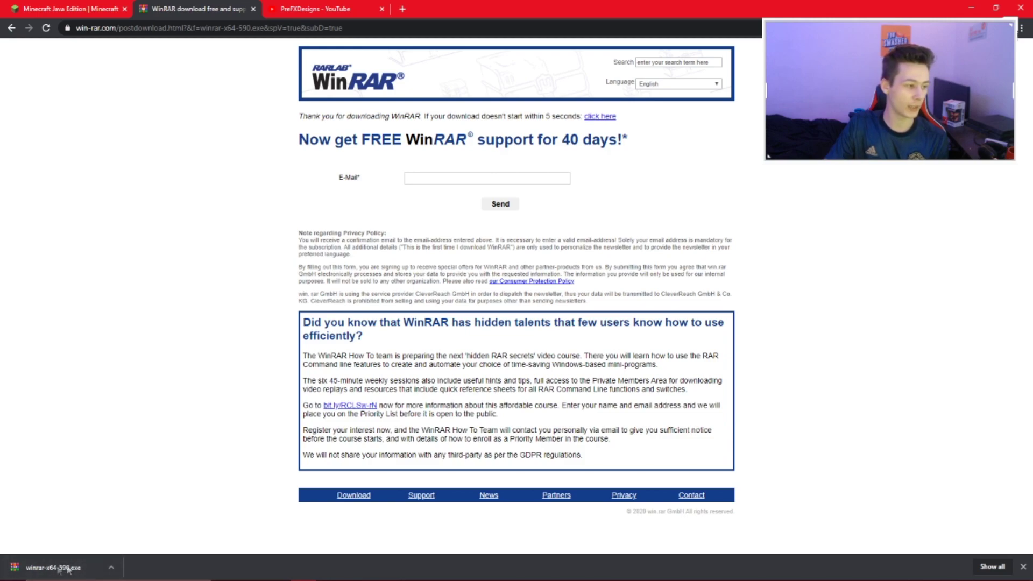
pyautogui.click(111, 568)
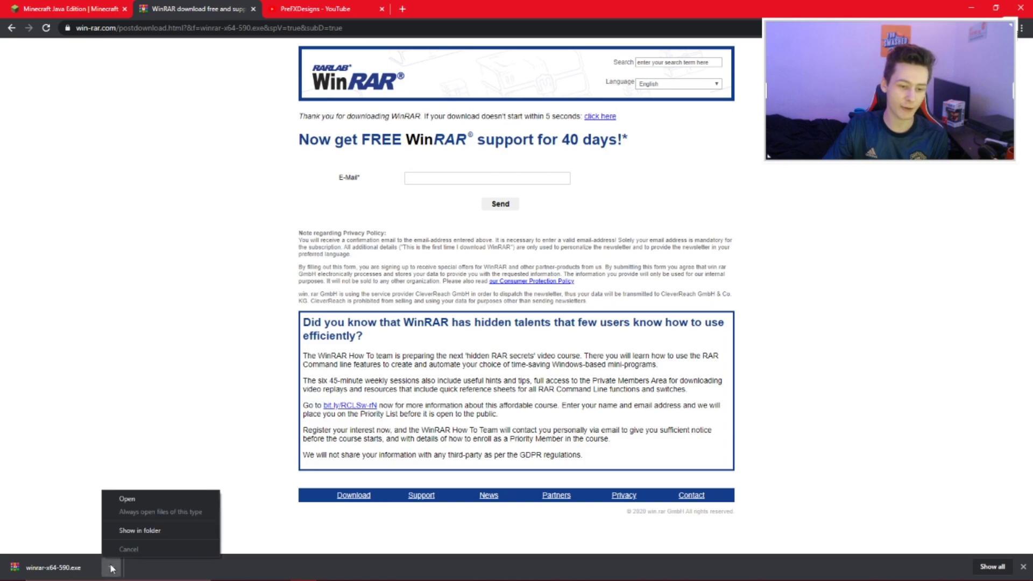
pyautogui.click(125, 530)
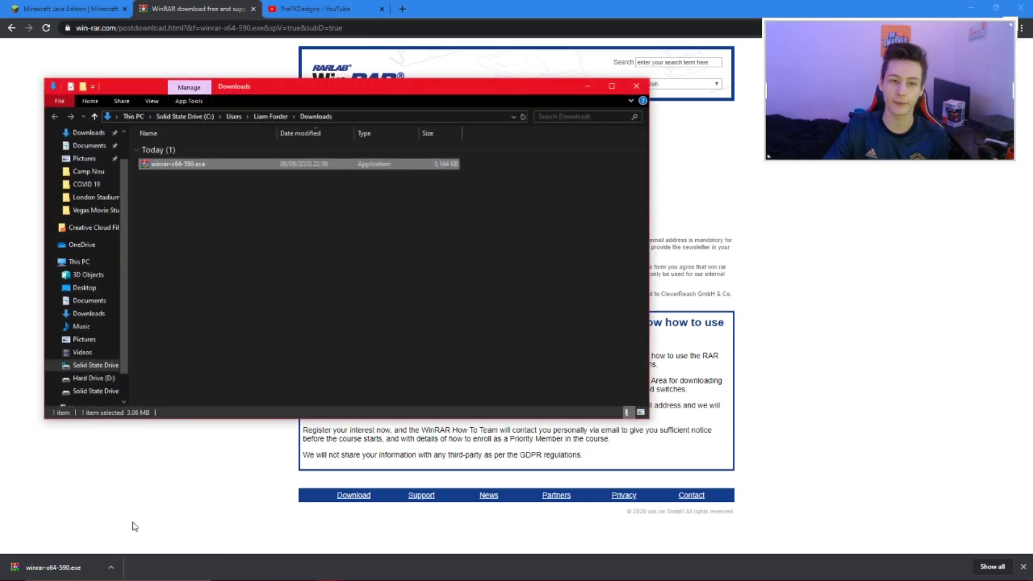
pyautogui.click(630, 92)
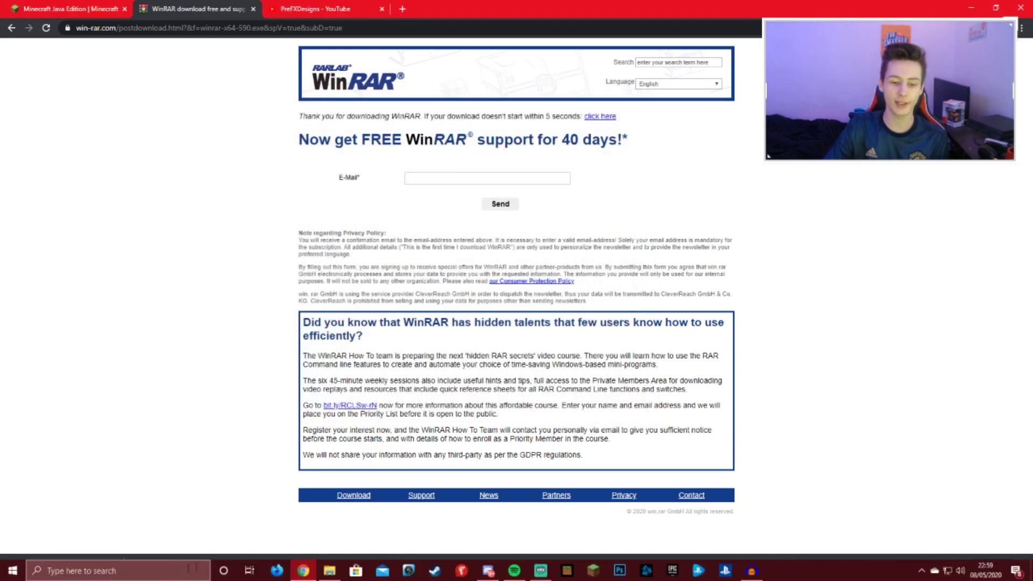
# Find File Explorer through a Windows search for "file e", launch it and display This PC
pyautogui.moveTo(332, 571)
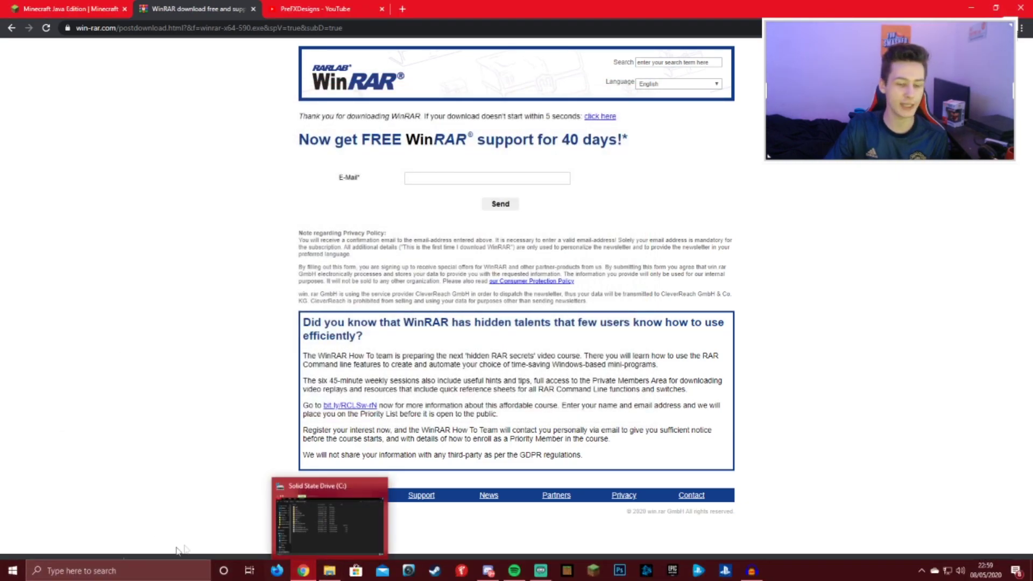
pyautogui.click(107, 571)
pyautogui.write('file e')
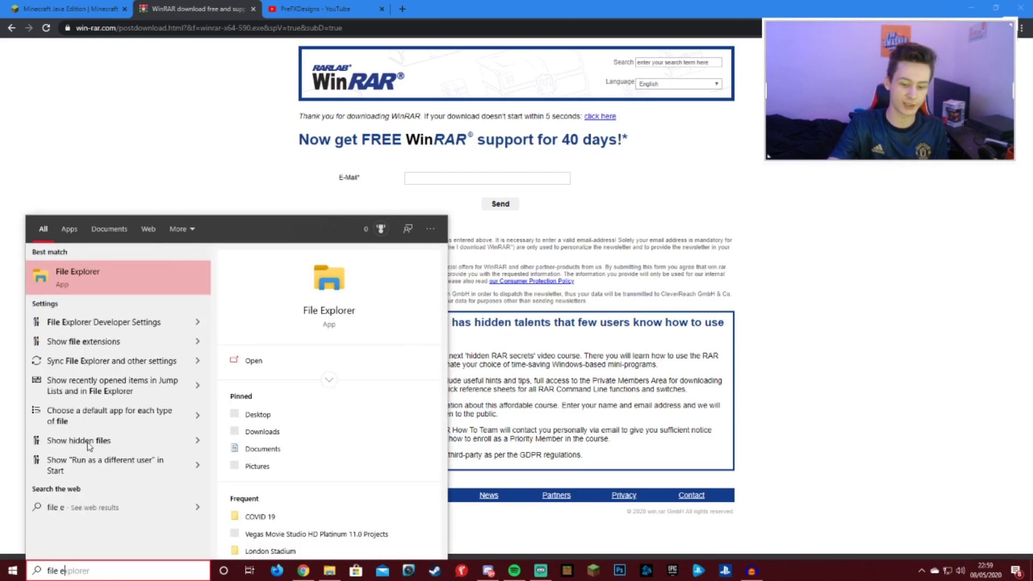
pyautogui.press('Return')
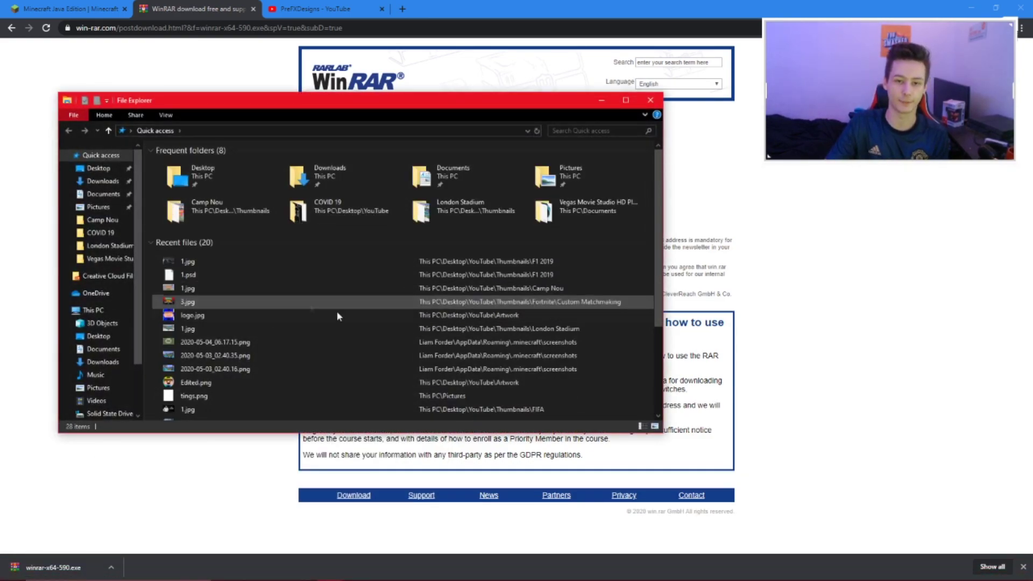
pyautogui.click(93, 310)
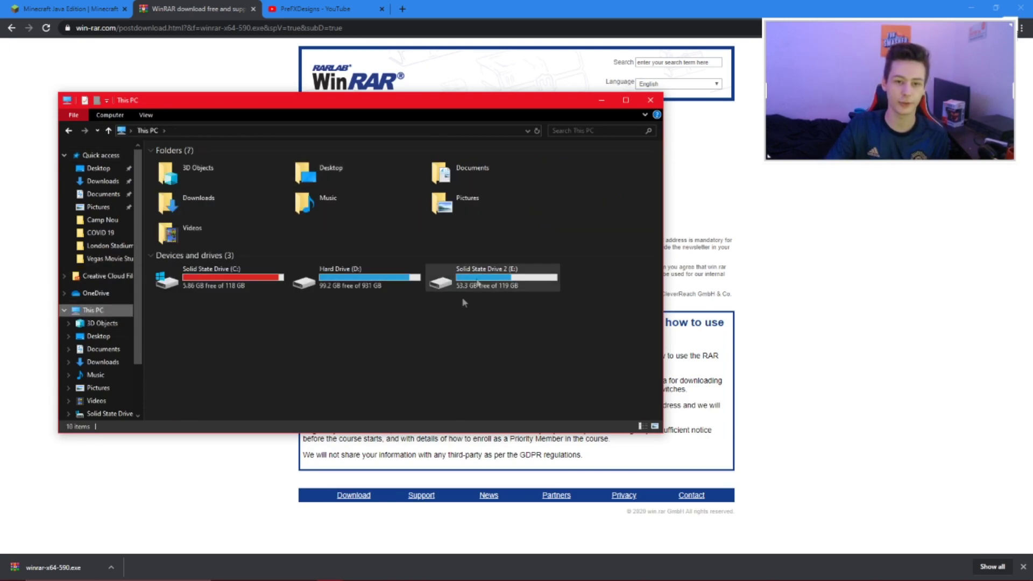
pyautogui.click(215, 288)
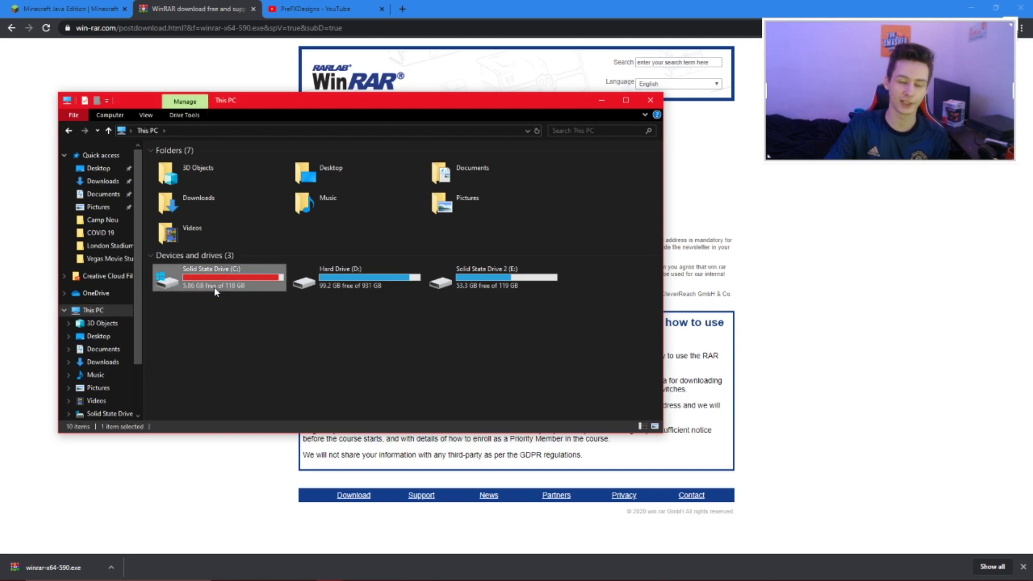
pyautogui.click(239, 324)
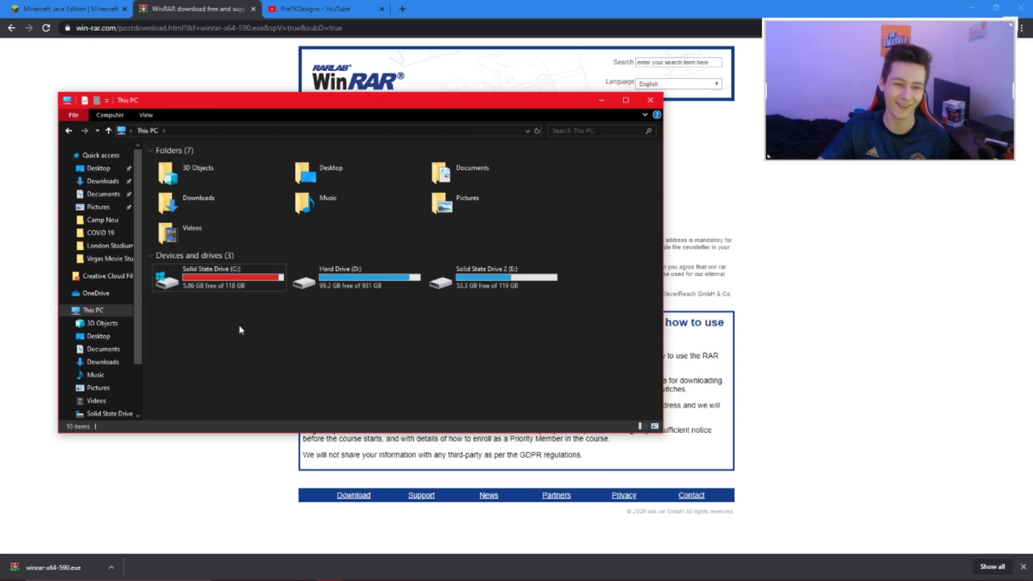
# Visit the Downloads folder and return to This PC
pyautogui.doubleClick(216, 198)
pyautogui.hotkey('alt', 'Left')
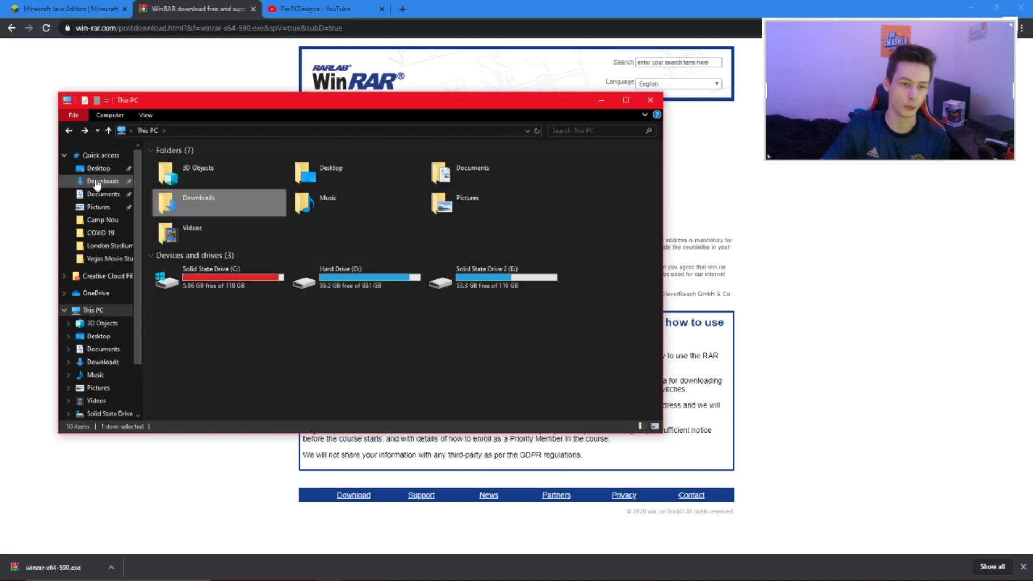
pyautogui.click(97, 183)
pyautogui.click(69, 131)
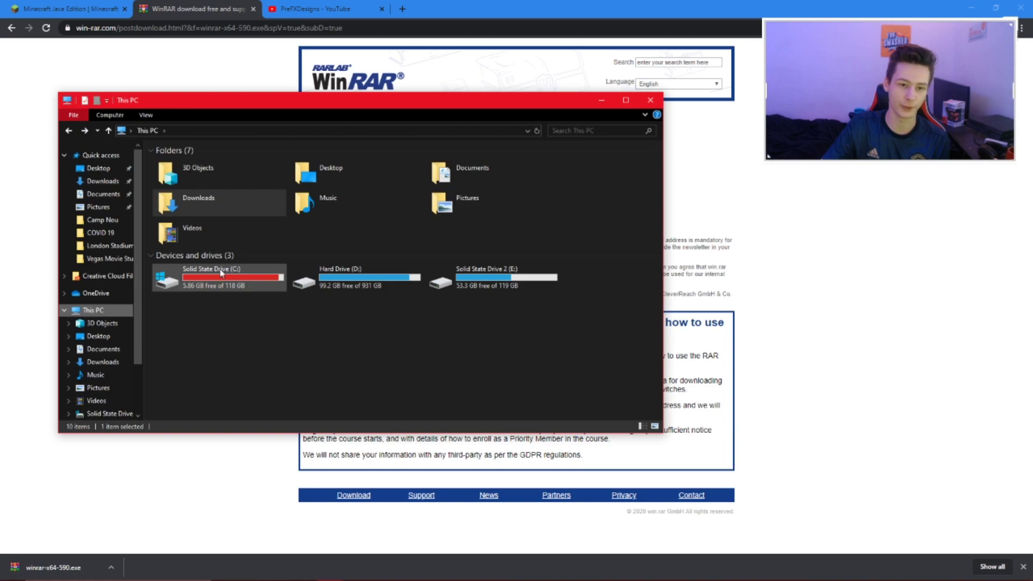
# Browse from the Solid State Drive (C:) through Users and the personal user folder into Downloads
pyautogui.doubleClick(220, 272)
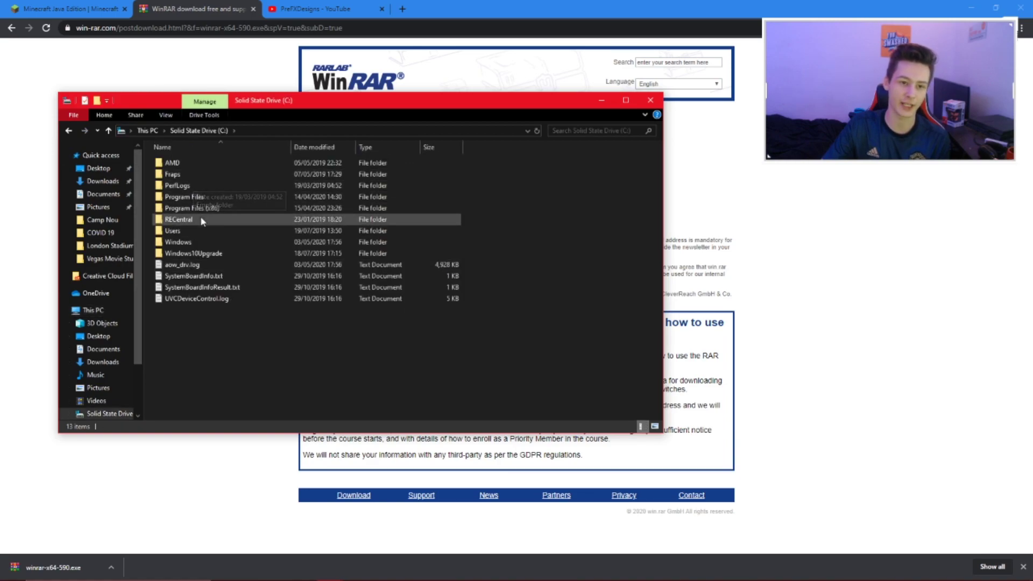
pyautogui.doubleClick(195, 231)
pyautogui.doubleClick(193, 163)
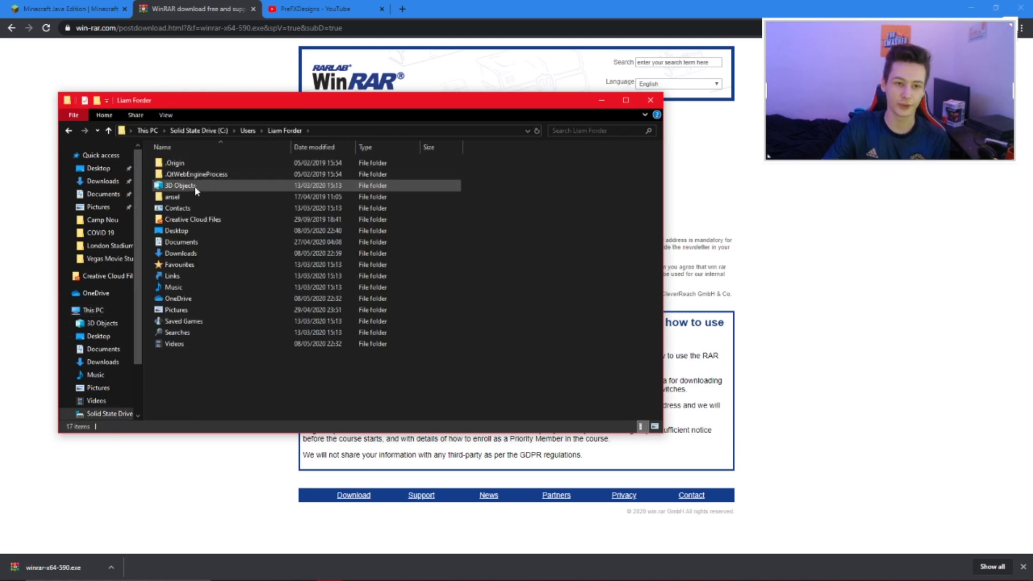
pyautogui.doubleClick(182, 253)
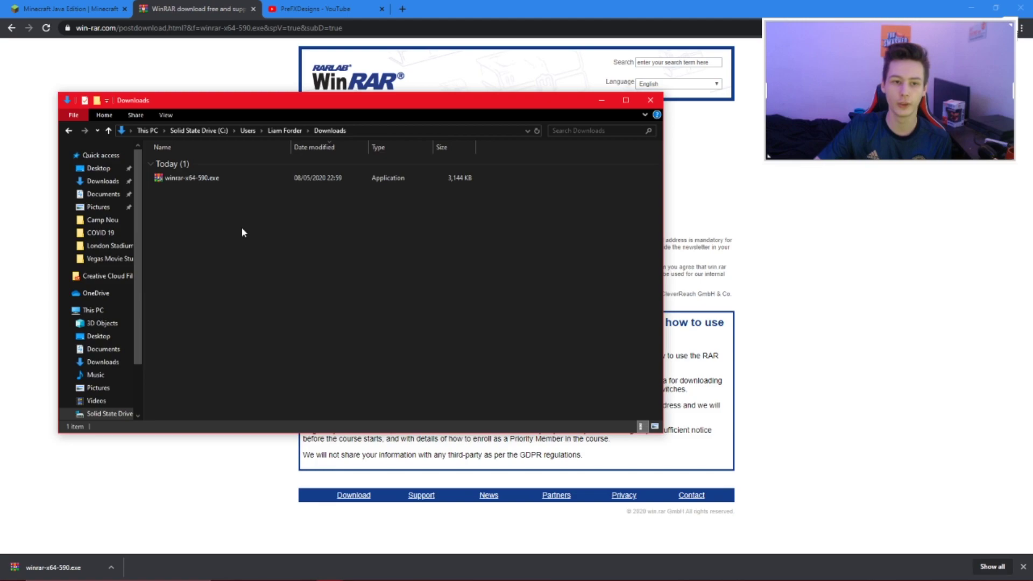
pyautogui.click(210, 179)
pyautogui.click(210, 180)
pyautogui.rightClick(223, 182)
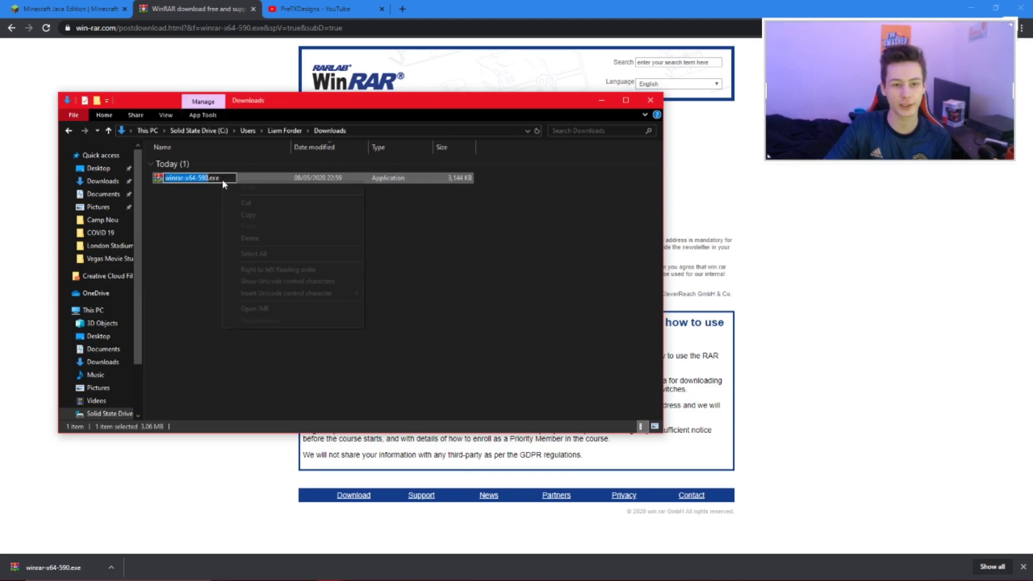
pyautogui.press('Escape')
pyautogui.press('Escape')
# Run winrar-x64-590.exe from Downloads and install WinRAR with the default destination folder and file associations
pyautogui.rightClick(259, 177)
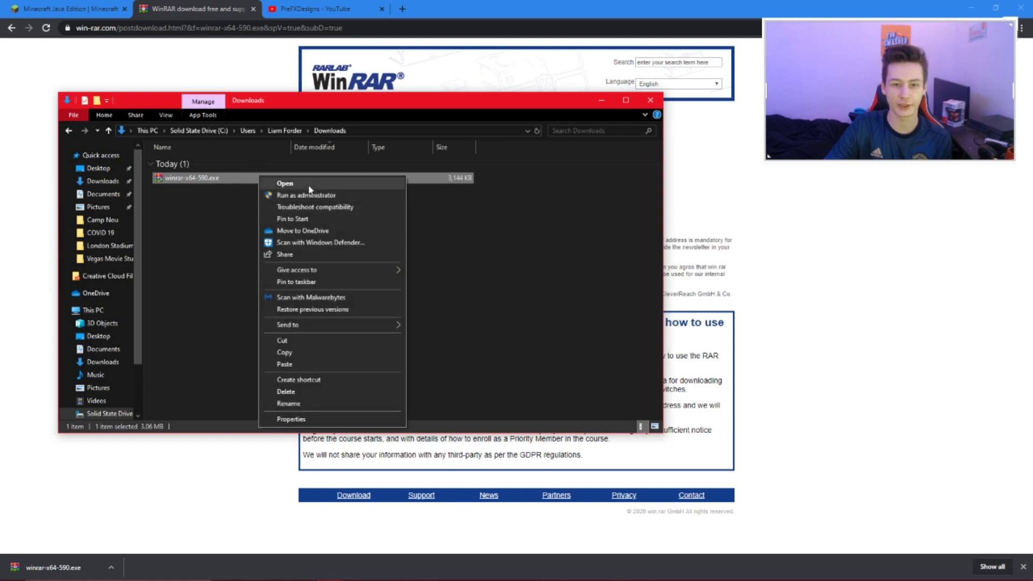
pyautogui.click(310, 185)
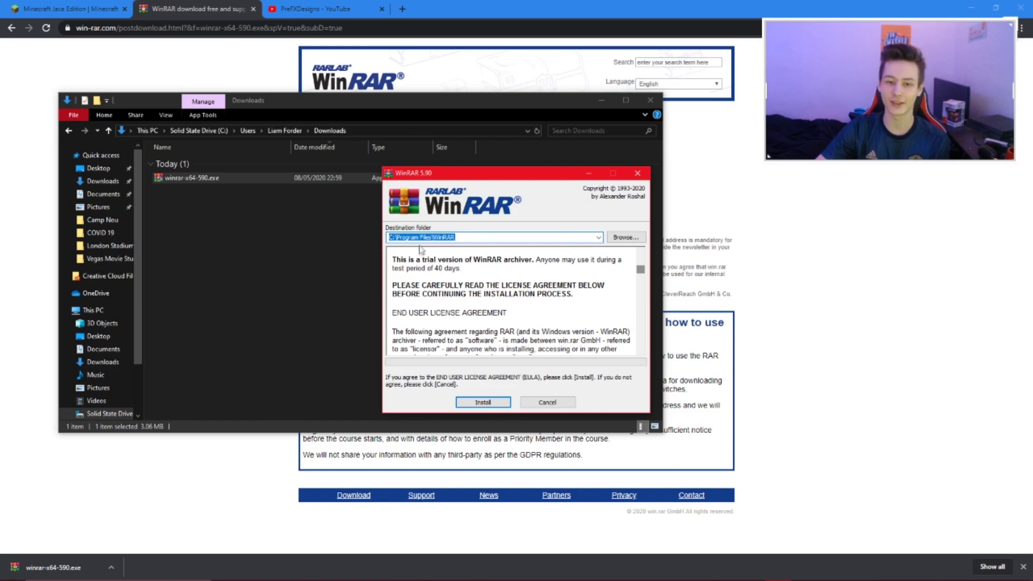
pyautogui.click(486, 402)
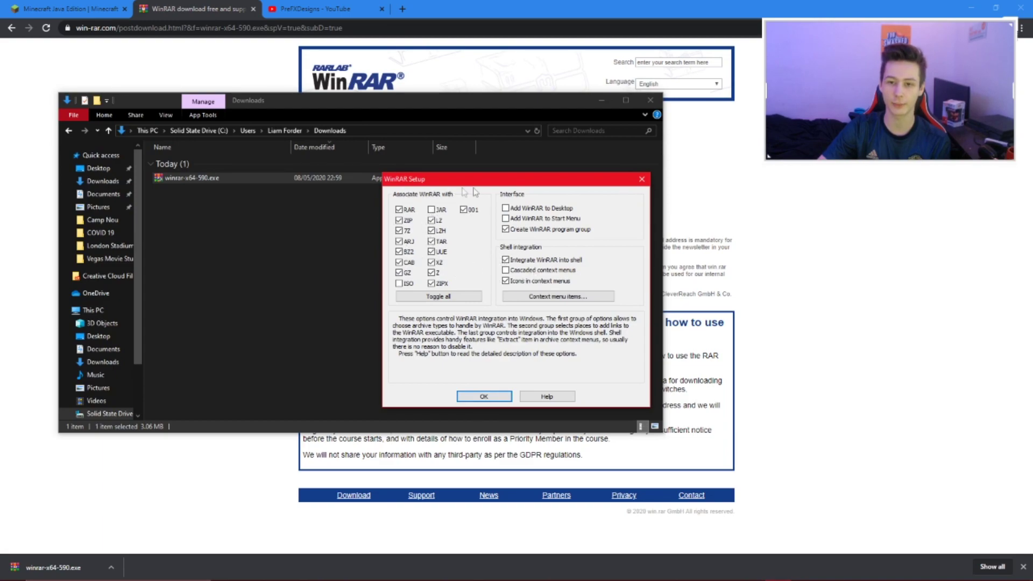
pyautogui.click(485, 398)
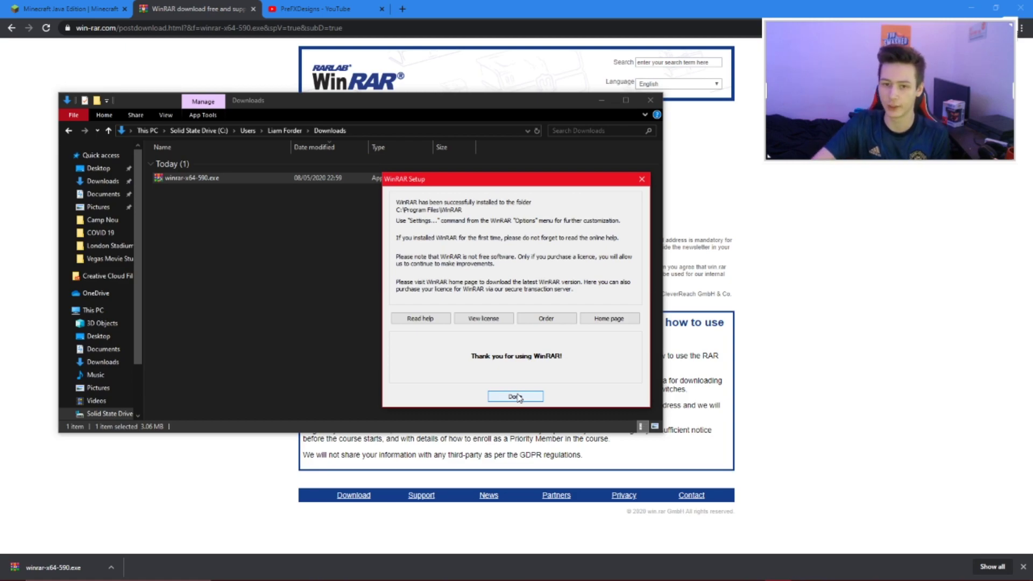
pyautogui.click(517, 397)
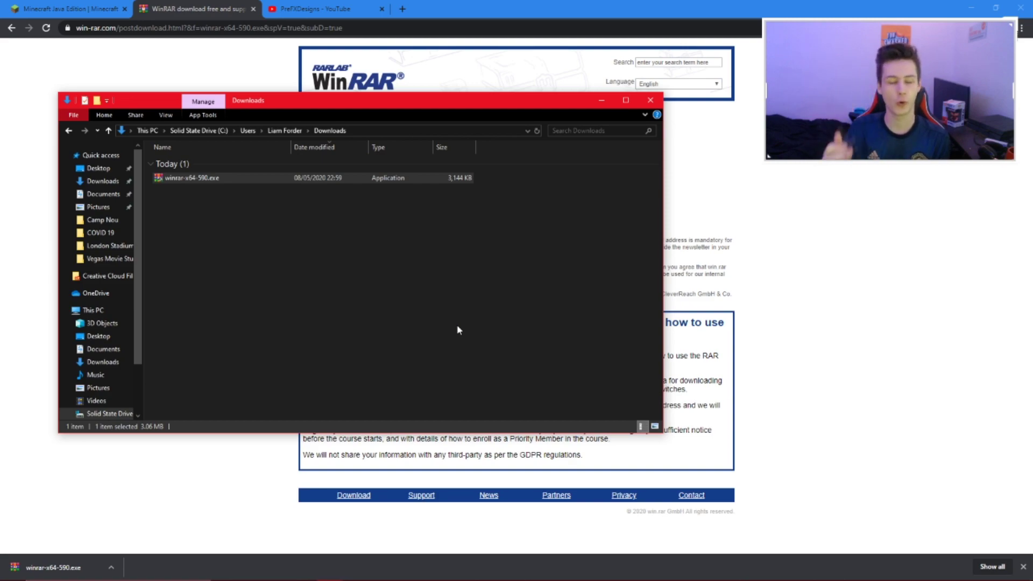
# Show the desktop, pull the Minecraft Java shortcut into the open area, launch it and reposition the Minecraft Launcher window
pyautogui.press('super+d')
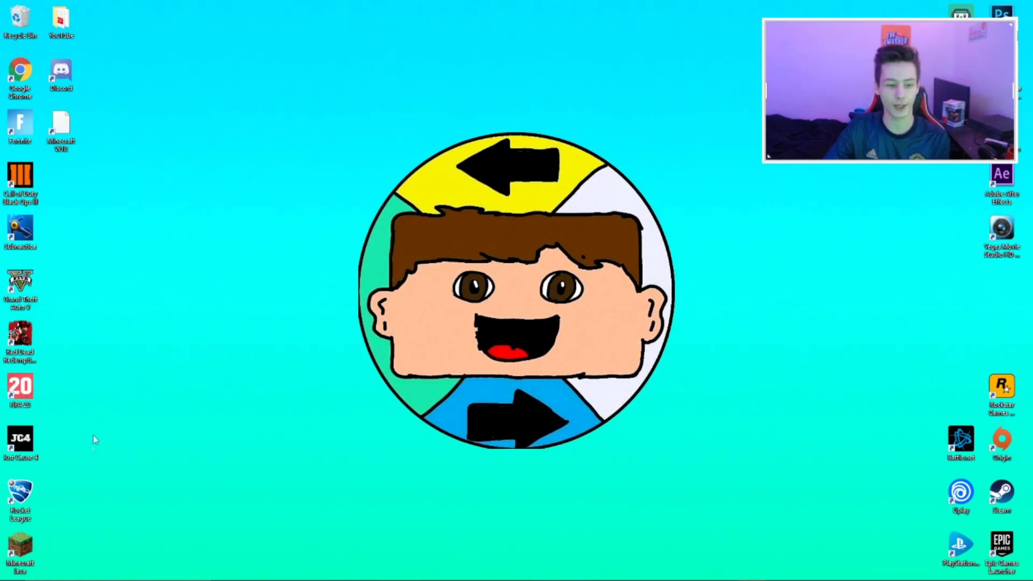
pyautogui.moveTo(31, 553); pyautogui.dragTo(276, 286)
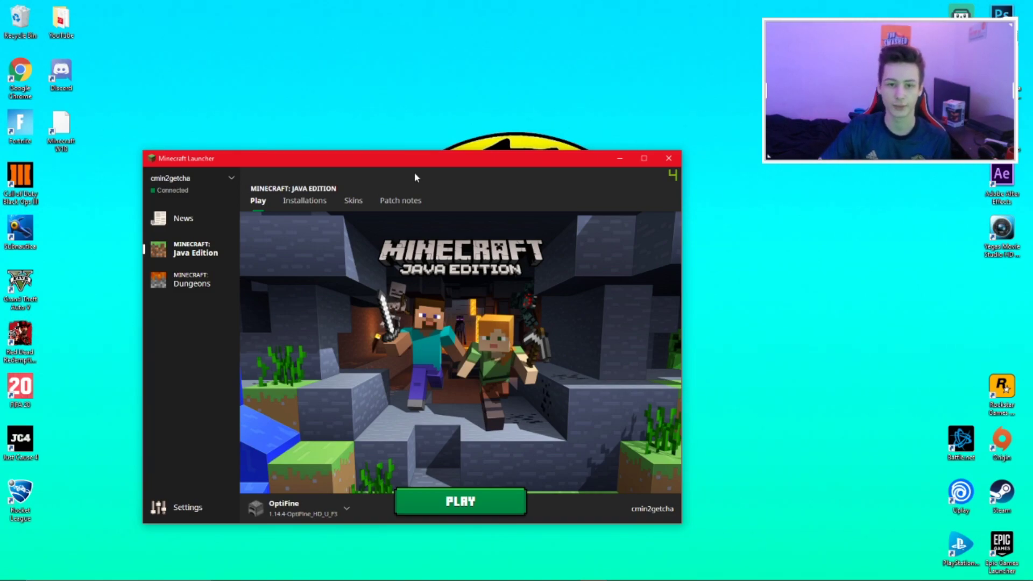
pyautogui.moveTo(417, 160); pyautogui.dragTo(420, 92)
# Browse the launcher's installations, trying Latest release 1.15.2, and start the game with the OptiFine 1.14.4 installation
pyautogui.click(349, 431)
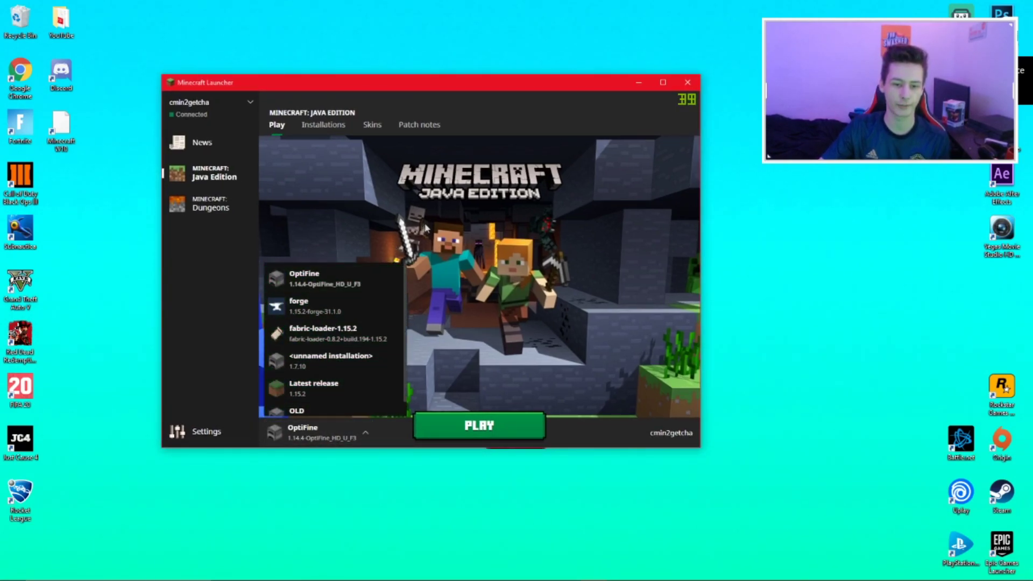
pyautogui.click(320, 429)
pyautogui.click(345, 429)
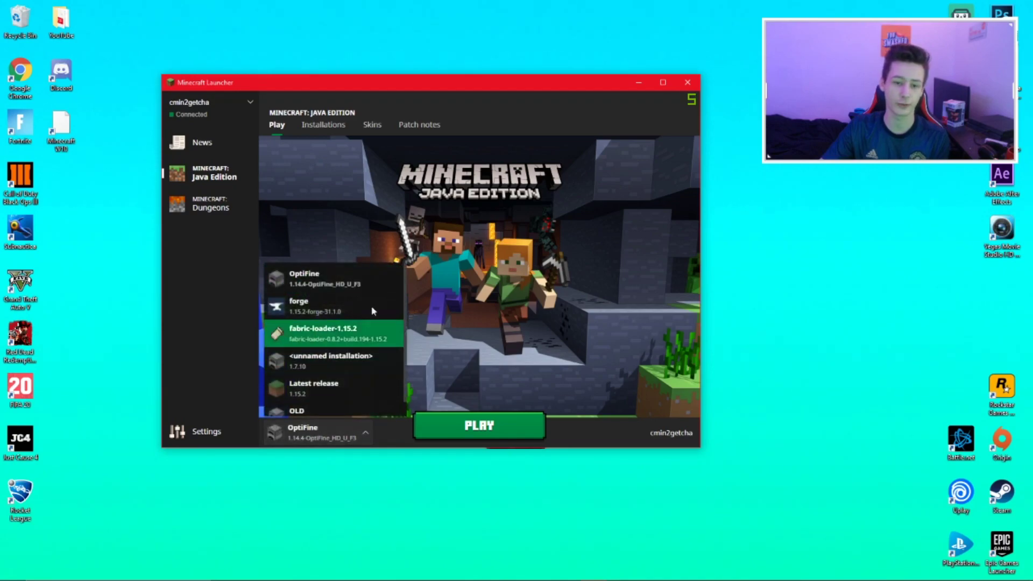
pyautogui.click(334, 371)
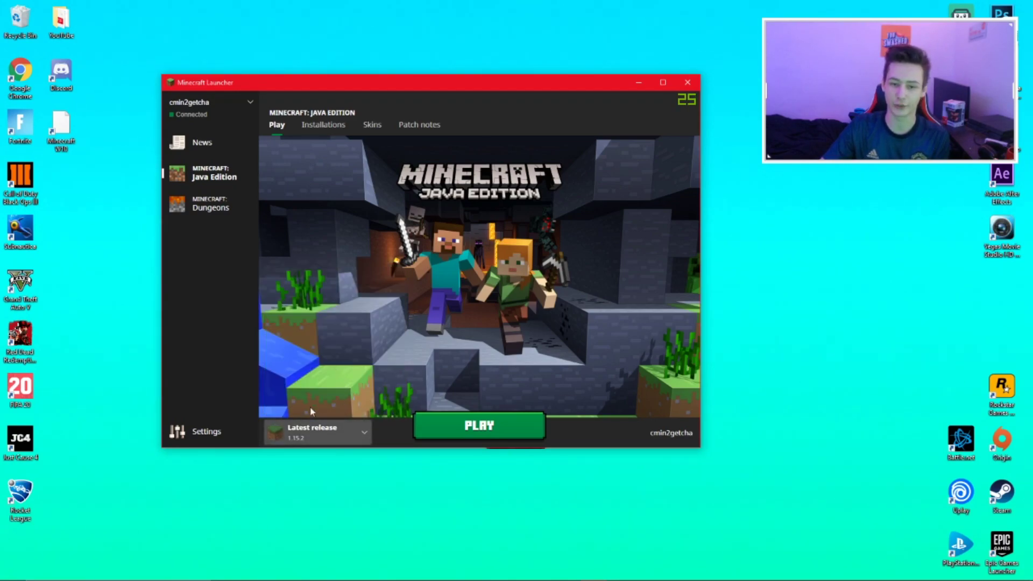
pyautogui.click(314, 440)
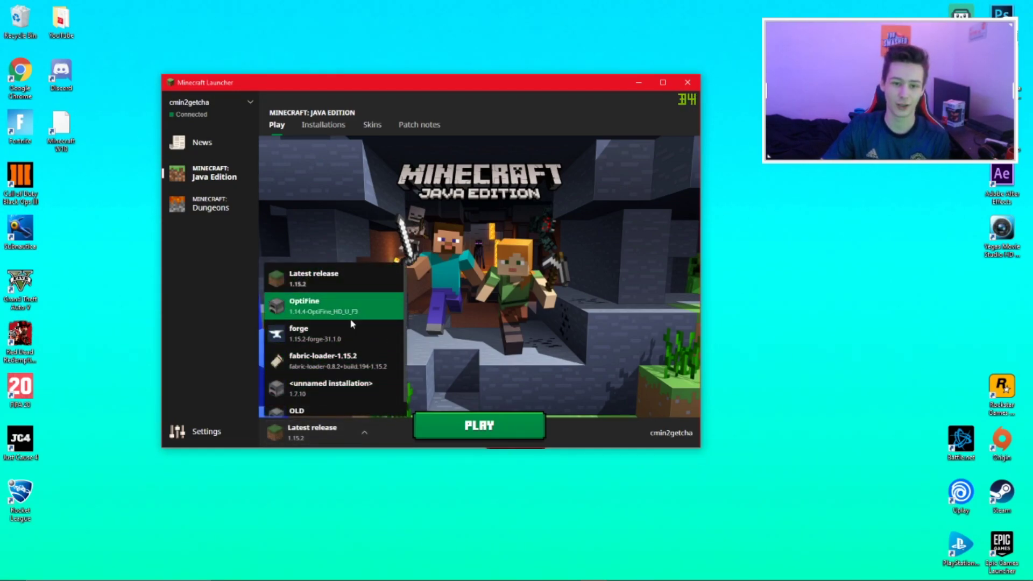
pyautogui.click(345, 302)
pyautogui.click(479, 425)
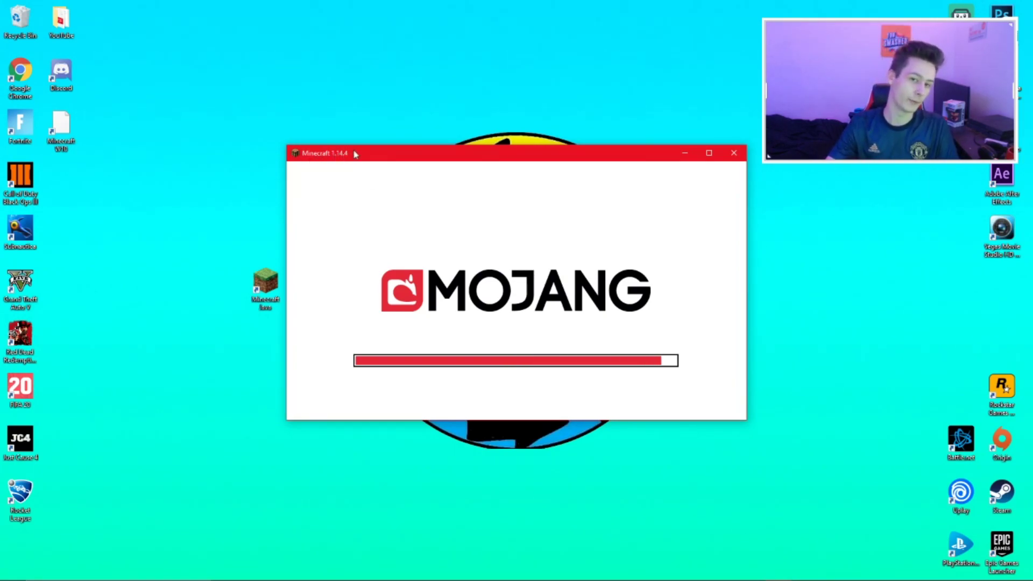
# Create and enter a singleplayer Survival world named New World, and save and quit it to the title screen
pyautogui.moveTo(363, 157); pyautogui.dragTo(296, 122)
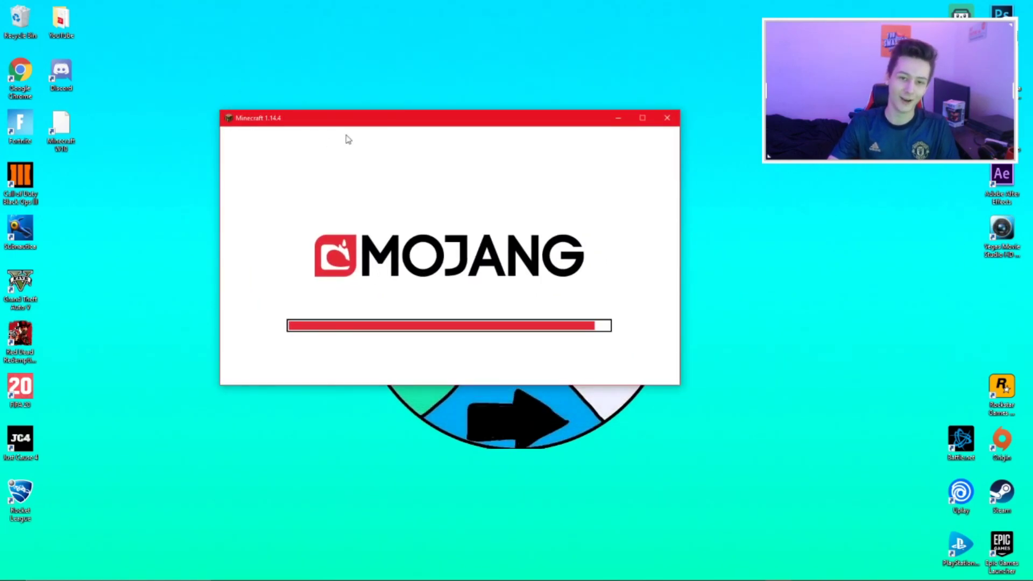
pyautogui.moveTo(365, 125); pyautogui.dragTo(291, 125)
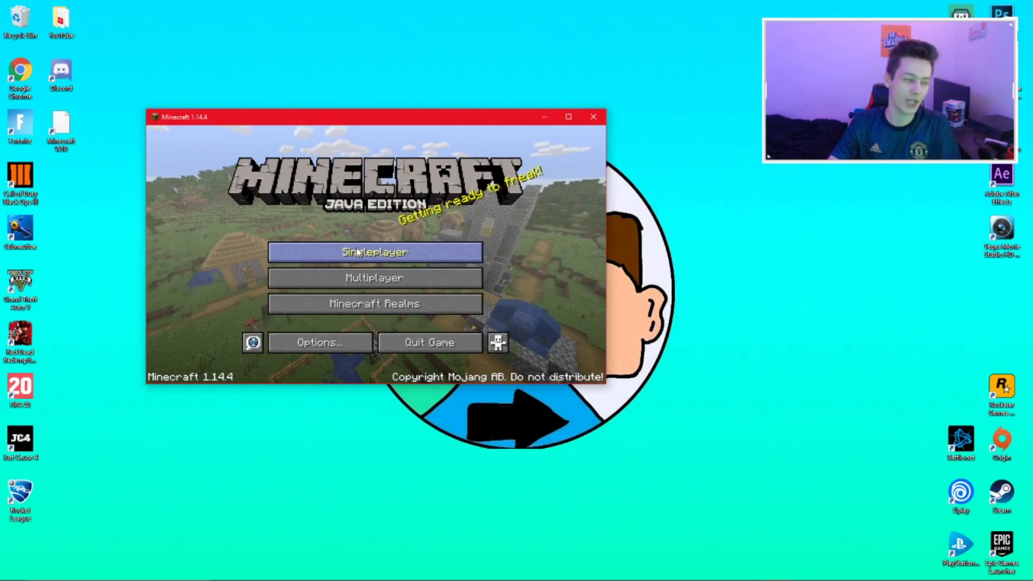
pyautogui.click(366, 251)
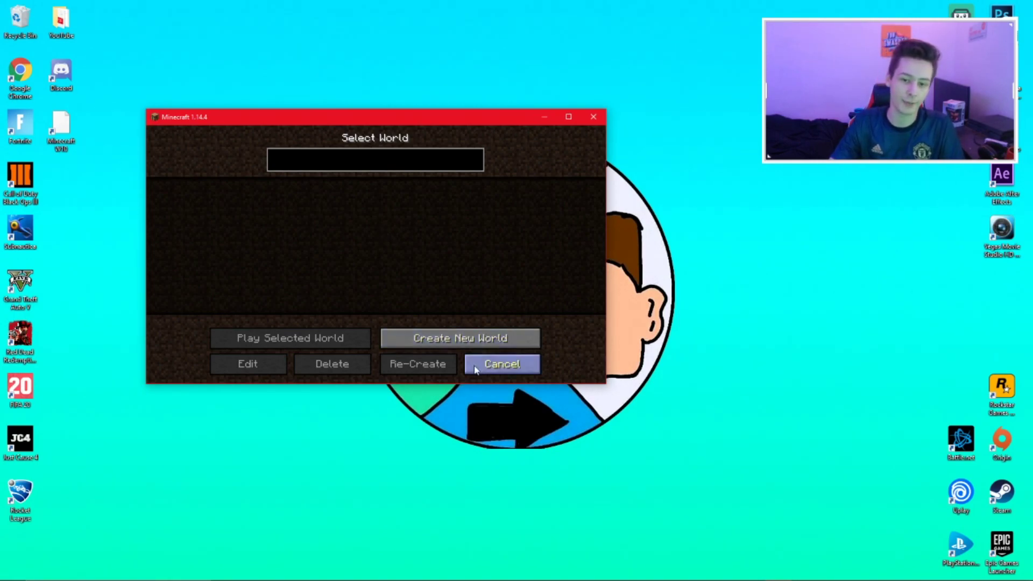
pyautogui.click(503, 364)
pyautogui.click(378, 251)
pyautogui.click(458, 338)
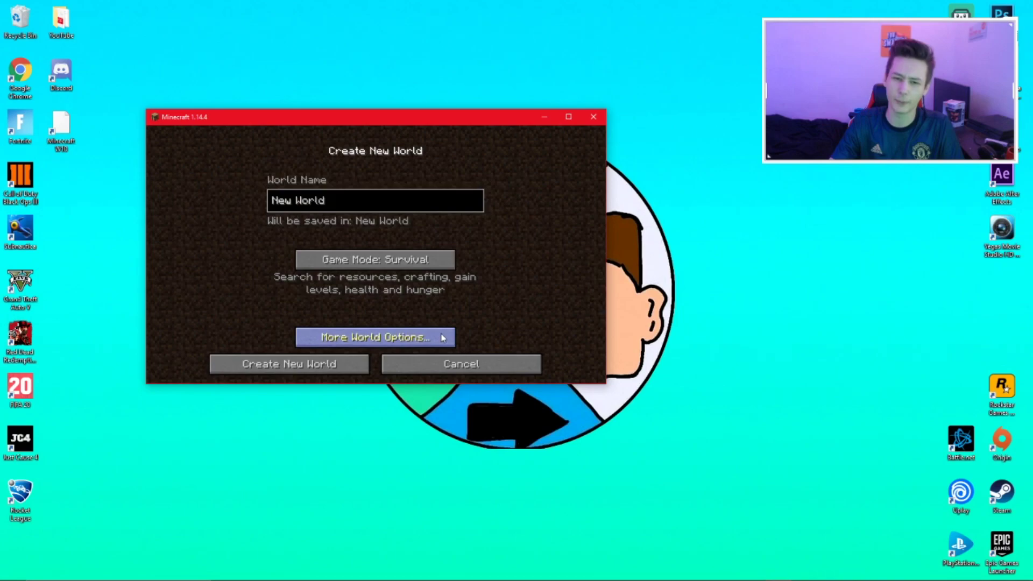
pyautogui.click(347, 365)
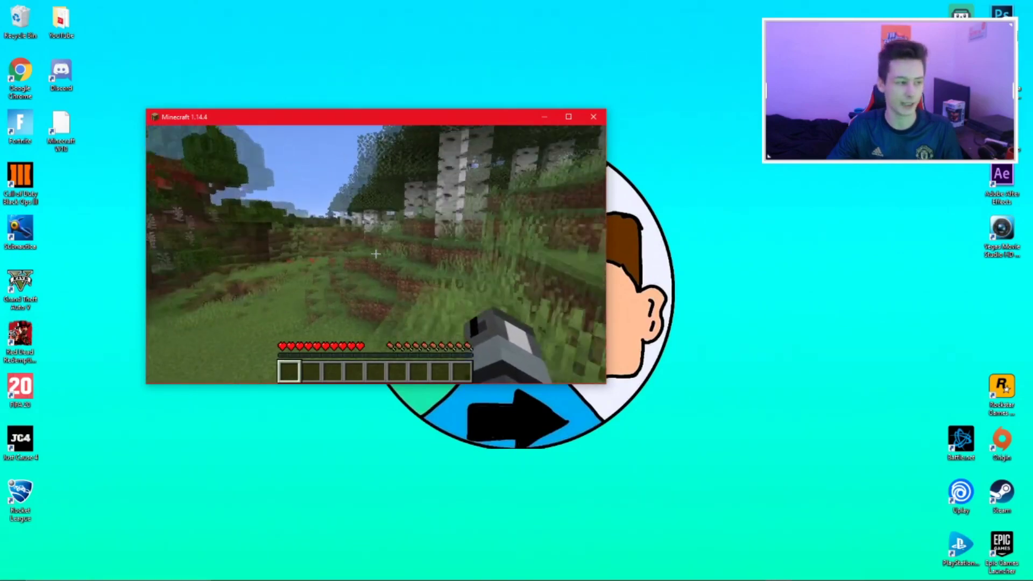
pyautogui.press('Escape')
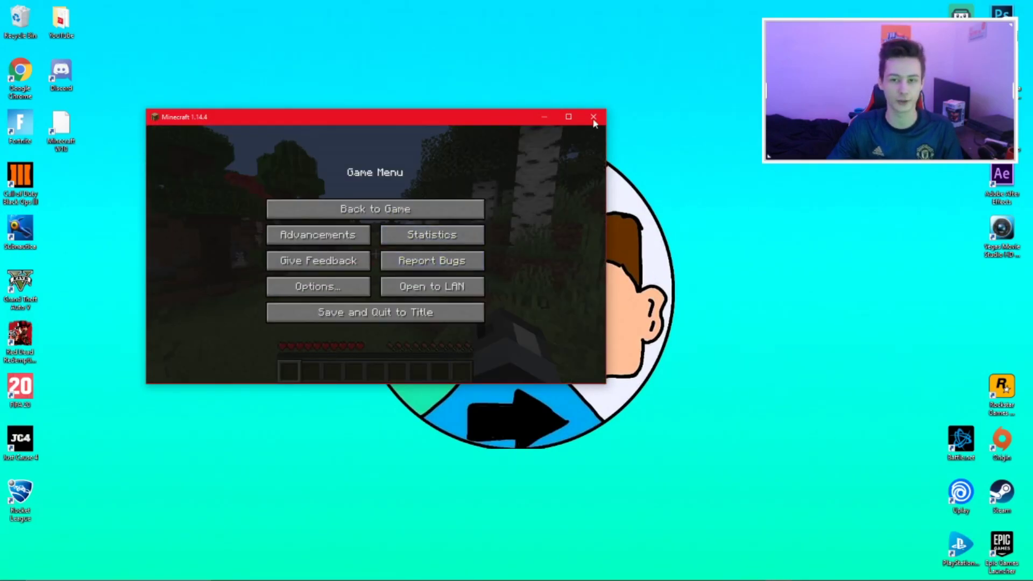
pyautogui.click(362, 309)
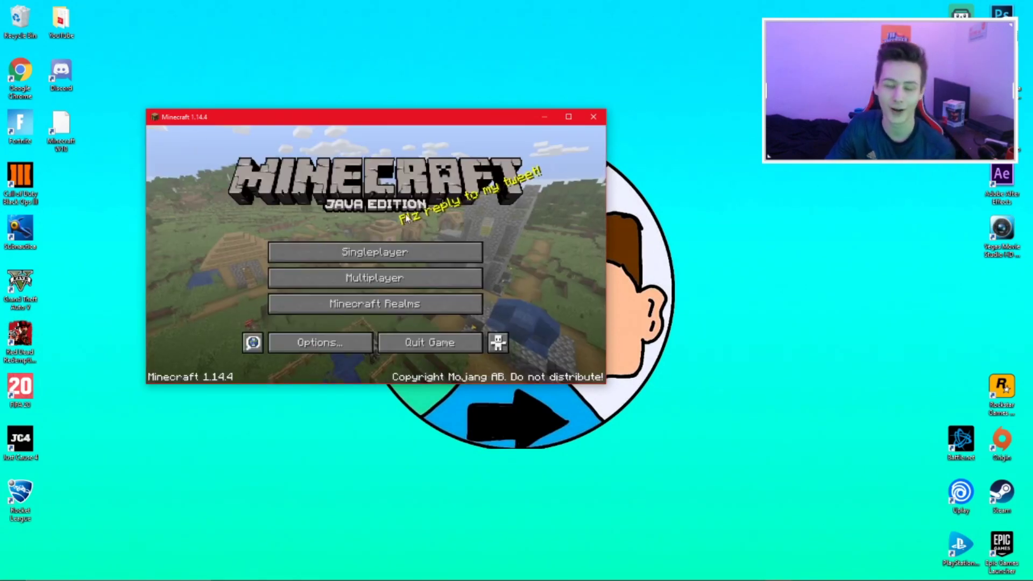
# Delete the New World save from the singleplayer world list and close Minecraft
pyautogui.click(368, 253)
pyautogui.click(274, 188)
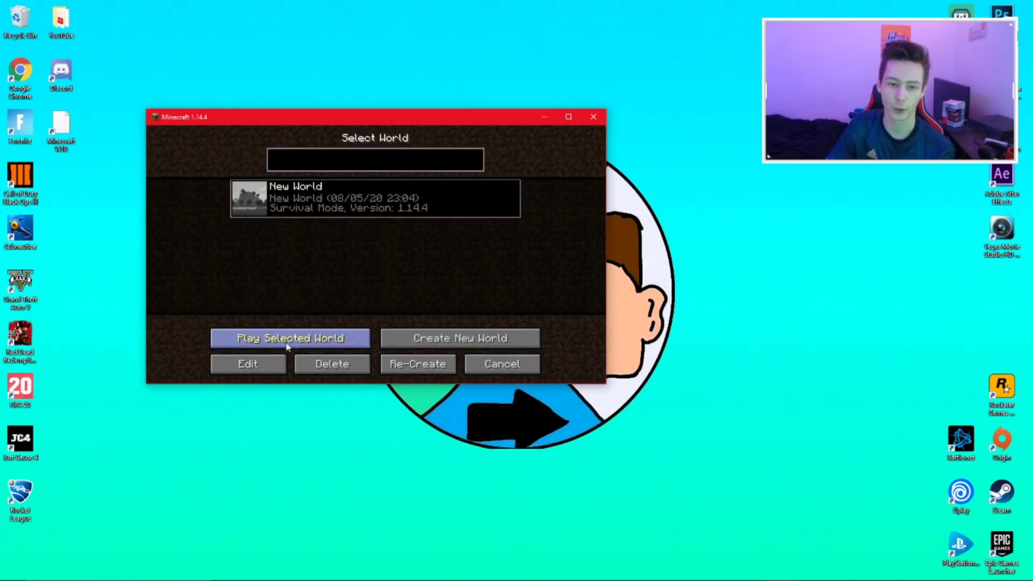
pyautogui.click(333, 371)
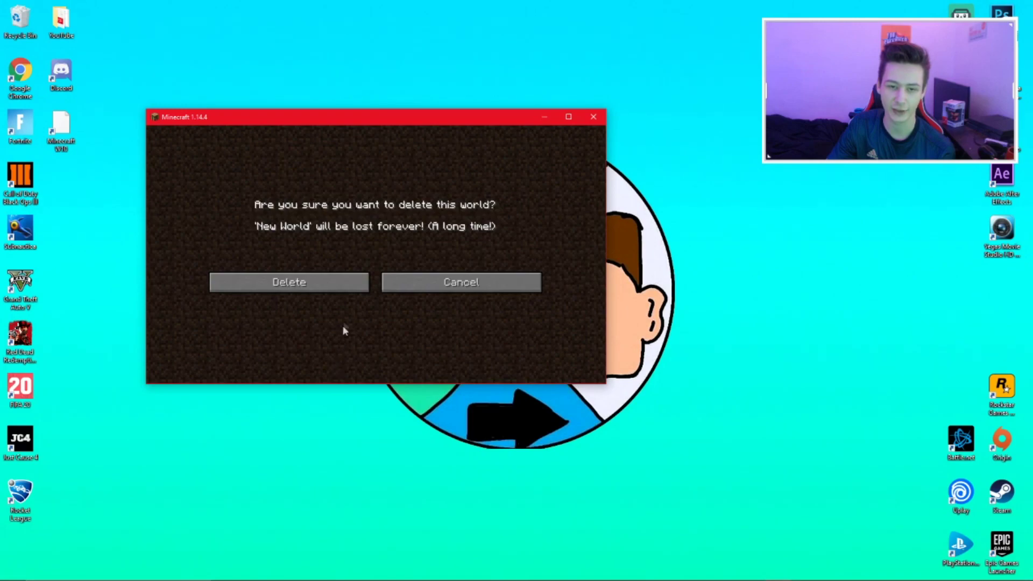
pyautogui.click(339, 286)
pyautogui.click(515, 364)
pyautogui.click(464, 339)
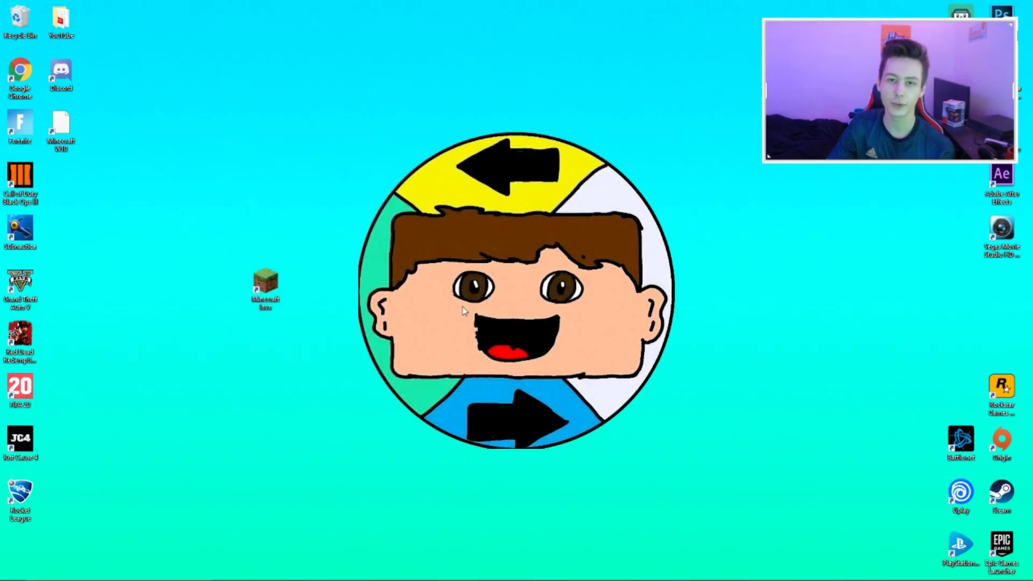
# Return the Minecraft Java shortcut to its place among the desktop icons and switch to the PreFXDesigns YouTube channel in Chrome
pyautogui.moveTo(266, 282); pyautogui.dragTo(20, 549)
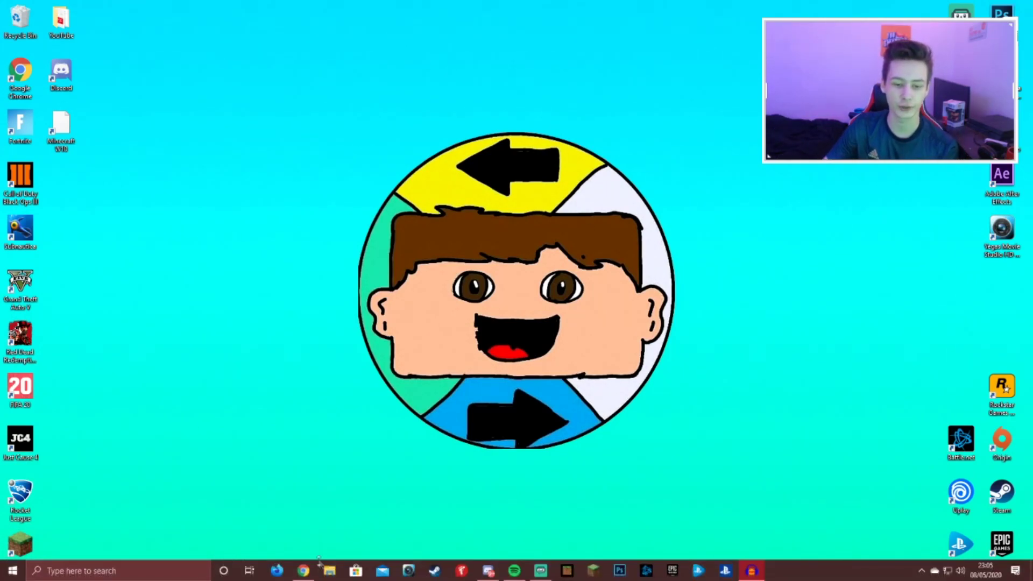
pyautogui.click(304, 571)
pyautogui.click(293, 8)
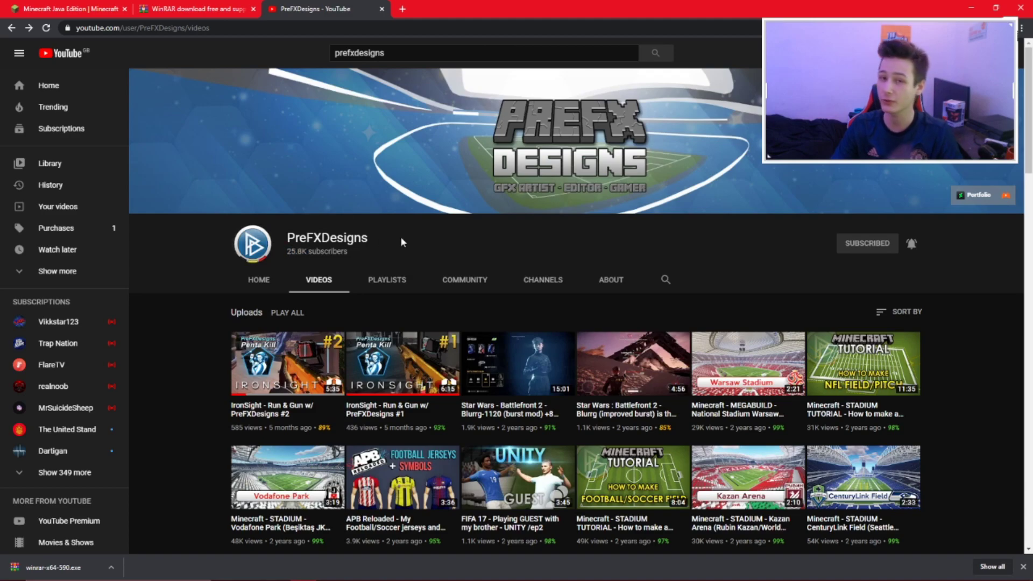
# Find the Old Trafford (Man. United) MEGABUILD video among the channel's uploads, pause it and expand its description to the download links
pyautogui.scroll(-10, 405, 238)
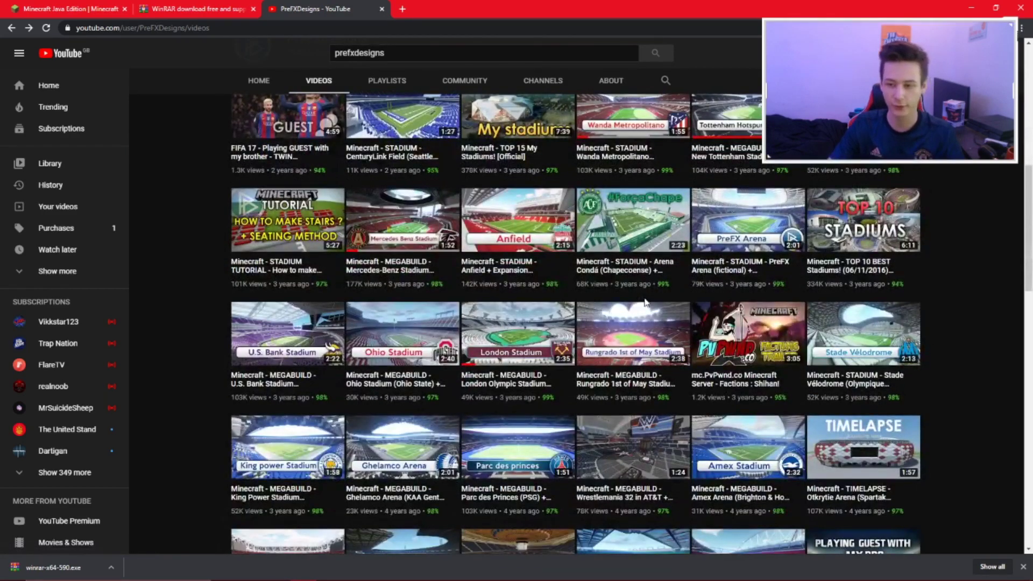
pyautogui.scroll(-4, 645, 302)
pyautogui.scroll(-2, 336, 353)
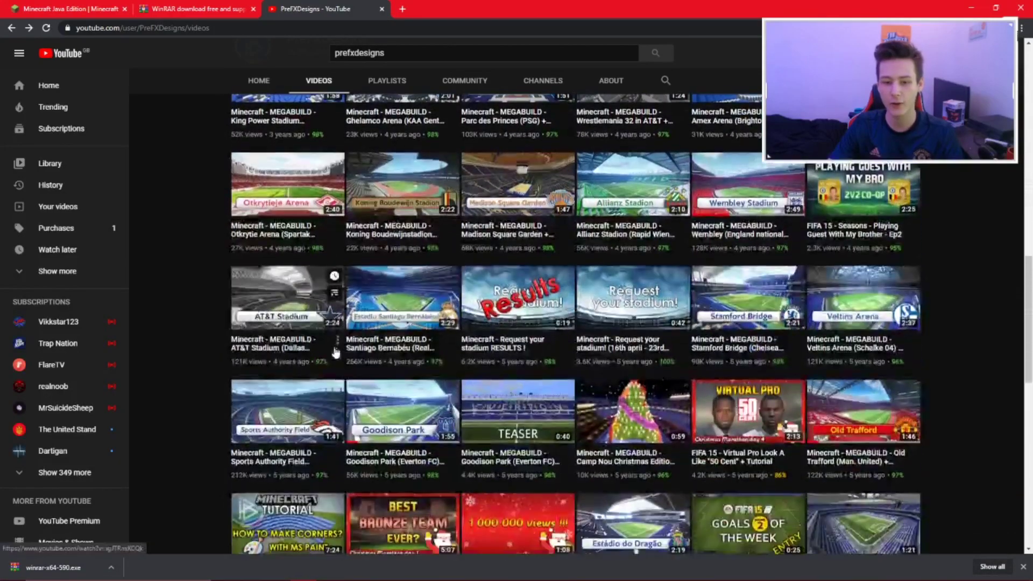
pyautogui.click(845, 425)
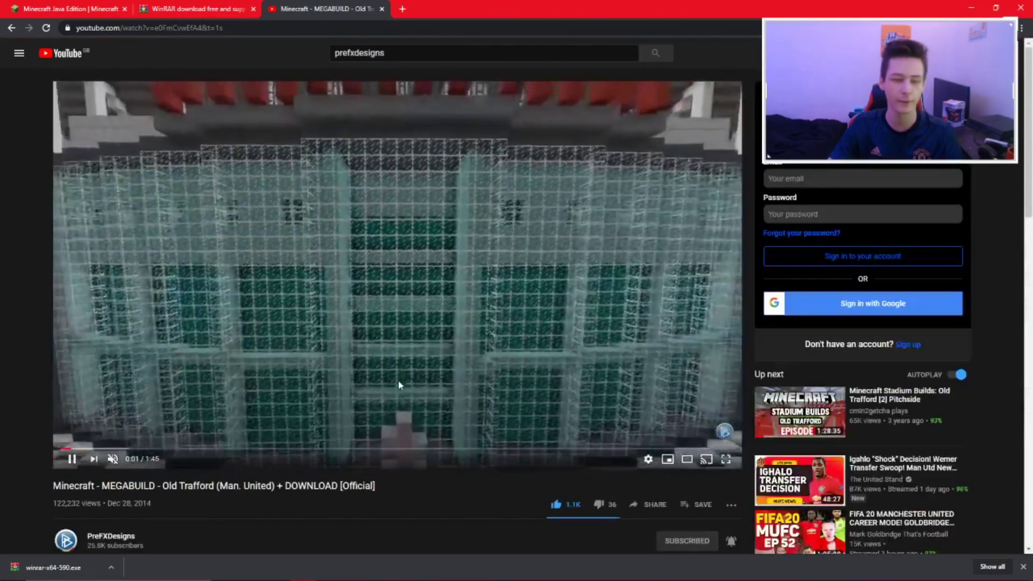
pyautogui.click(399, 385)
pyautogui.scroll(-5, 209, 424)
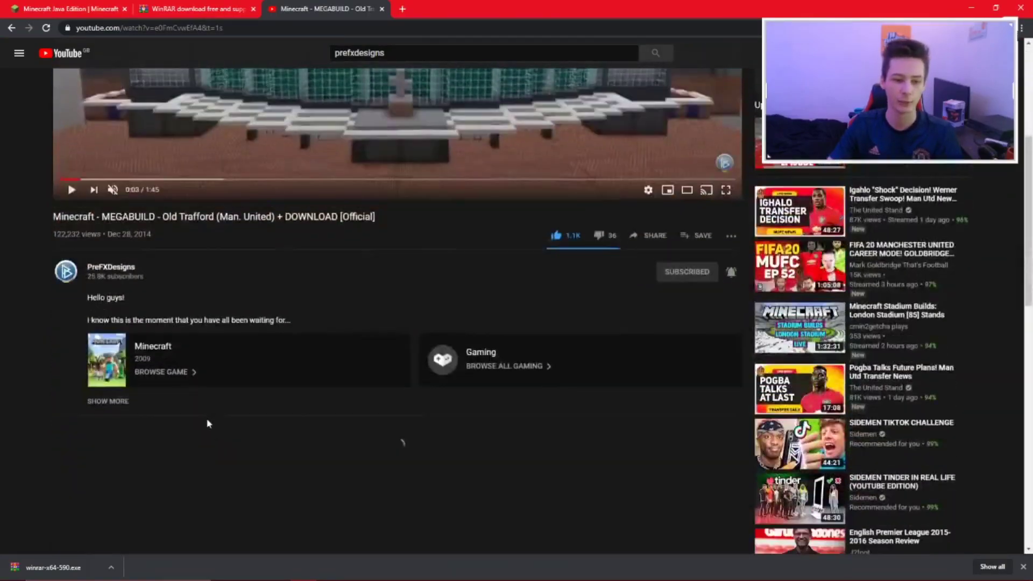
pyautogui.click(121, 402)
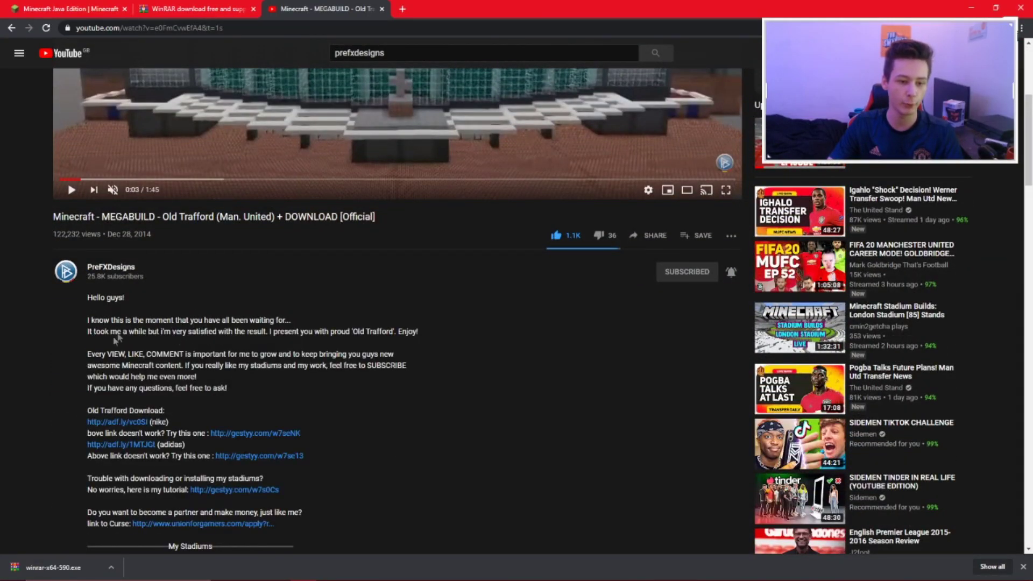
pyautogui.scroll(-3, 161, 371)
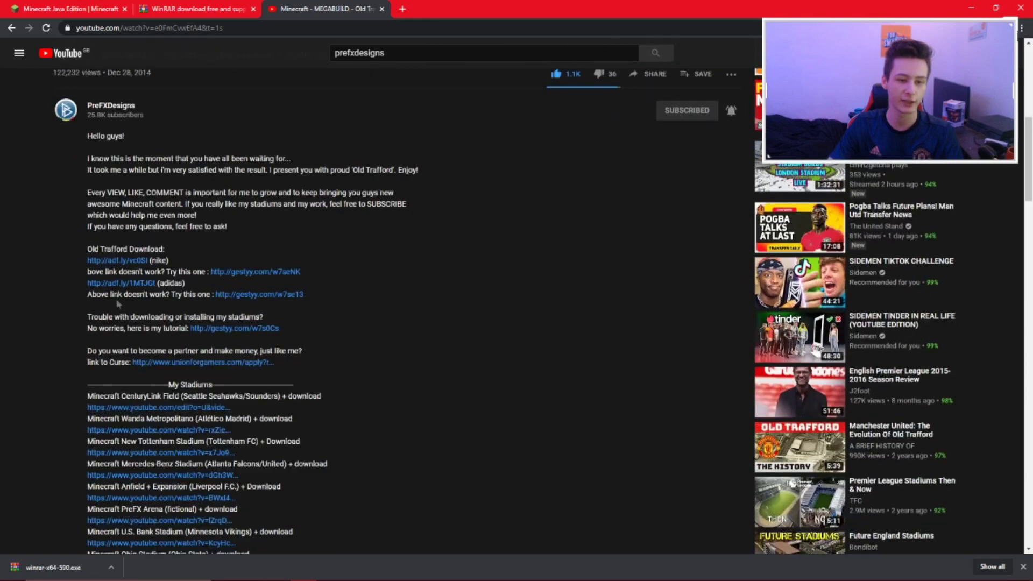
# Follow the adidas Old Trafford link past the adf.ly ad, dismissing the notification request, and download Old trafford (adidas).rar from MediaFire
pyautogui.click(143, 286)
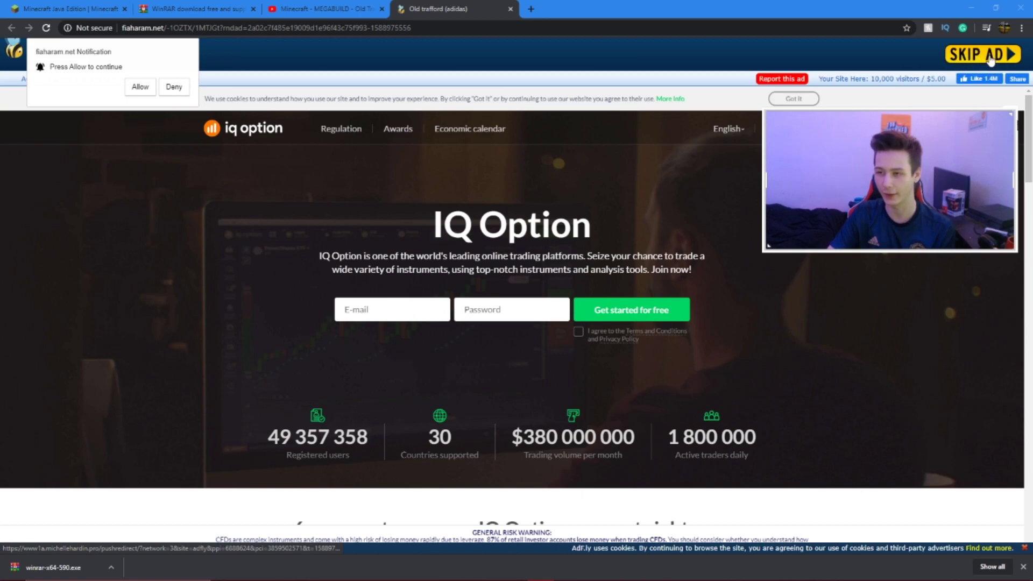
pyautogui.click(989, 56)
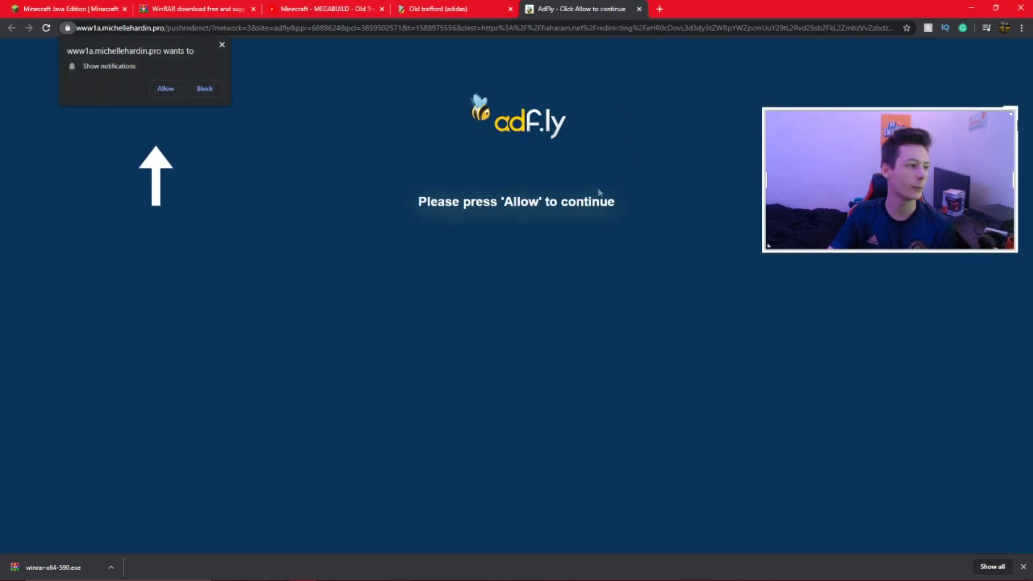
pyautogui.click(222, 45)
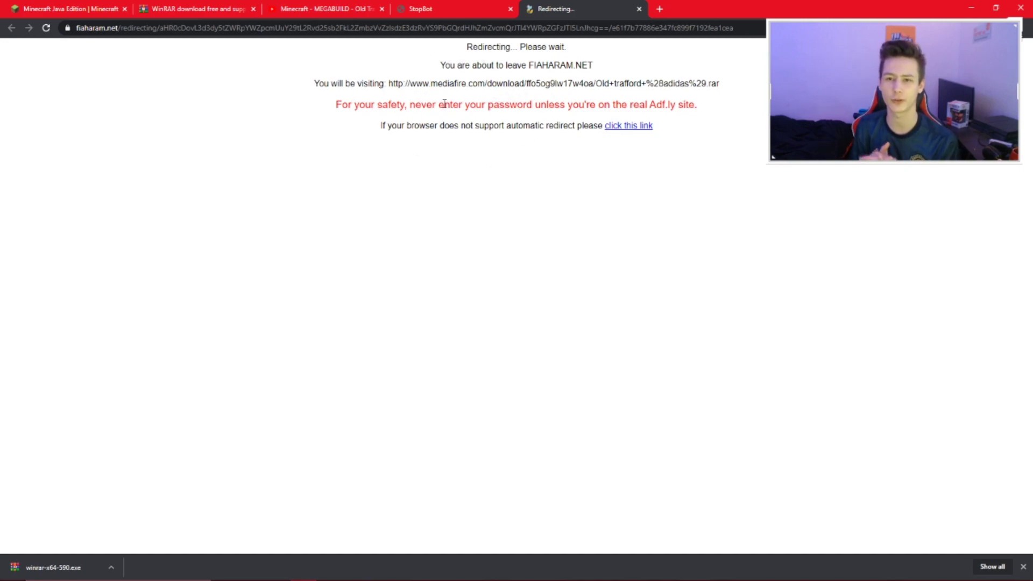
pyautogui.click(619, 126)
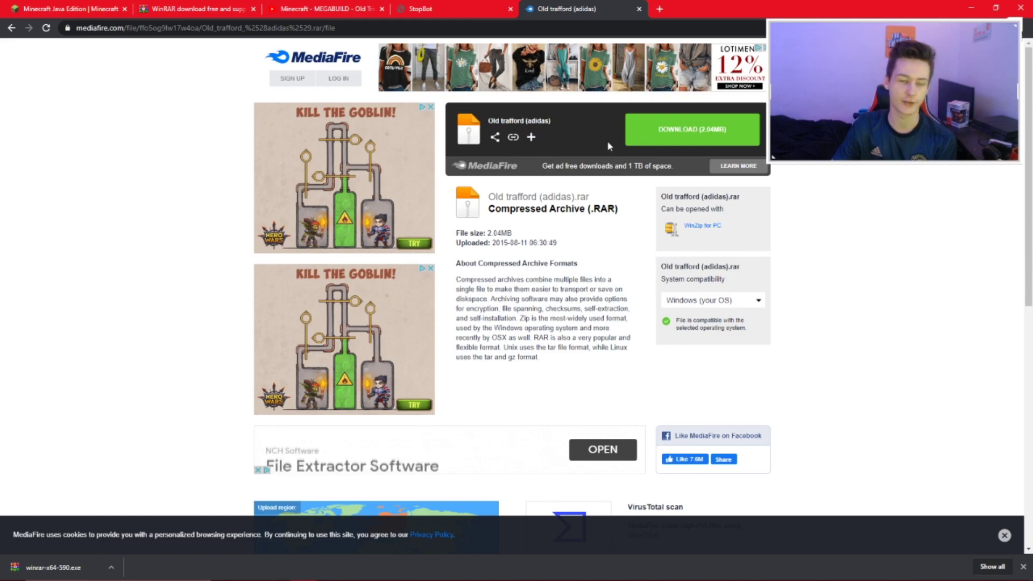
pyautogui.click(663, 137)
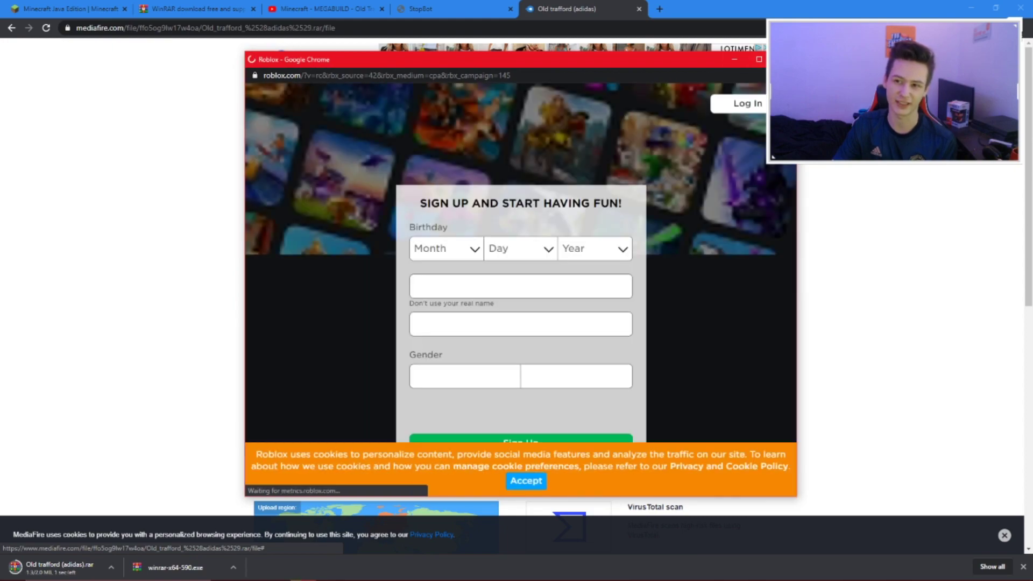
# Close the Roblox pop-up ad and show the downloaded Old trafford (adidas).rar in its folder
pyautogui.click(784, 59)
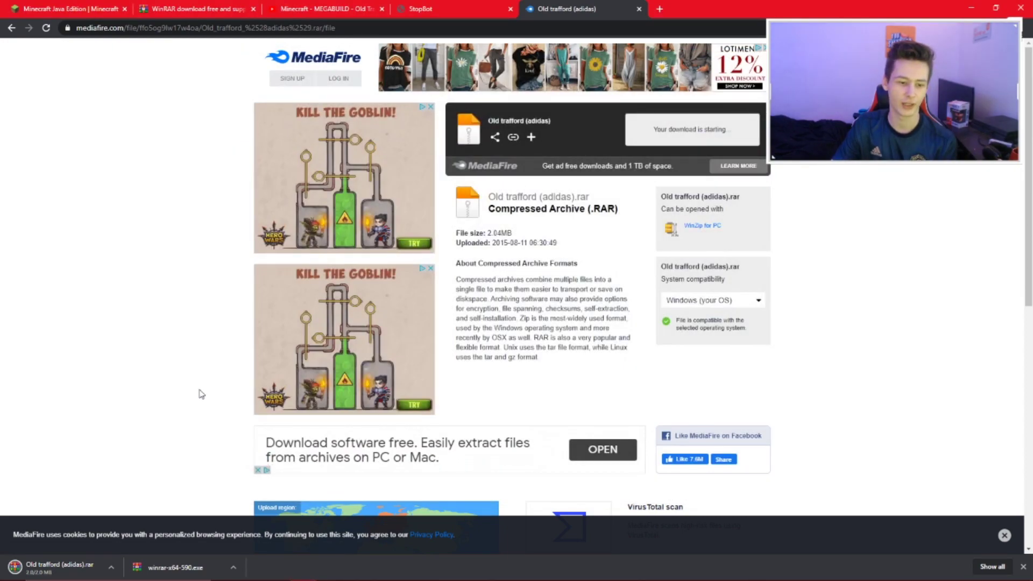
pyautogui.click(58, 567)
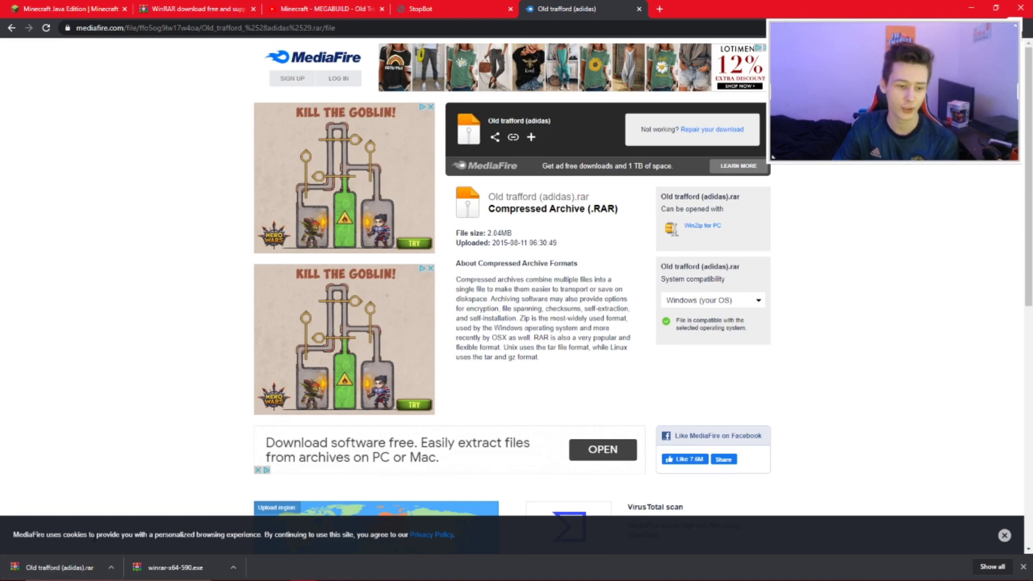
pyautogui.click(111, 567)
pyautogui.click(129, 531)
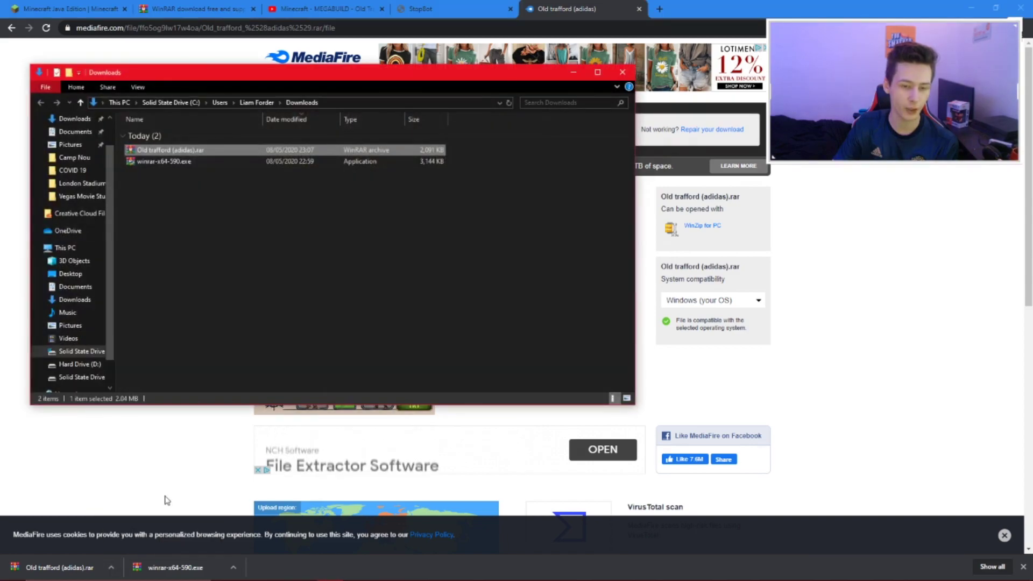
# Move Old trafford (adidas).rar from the Downloads folder to the desktop and minimize the folder window
pyautogui.click(166, 191)
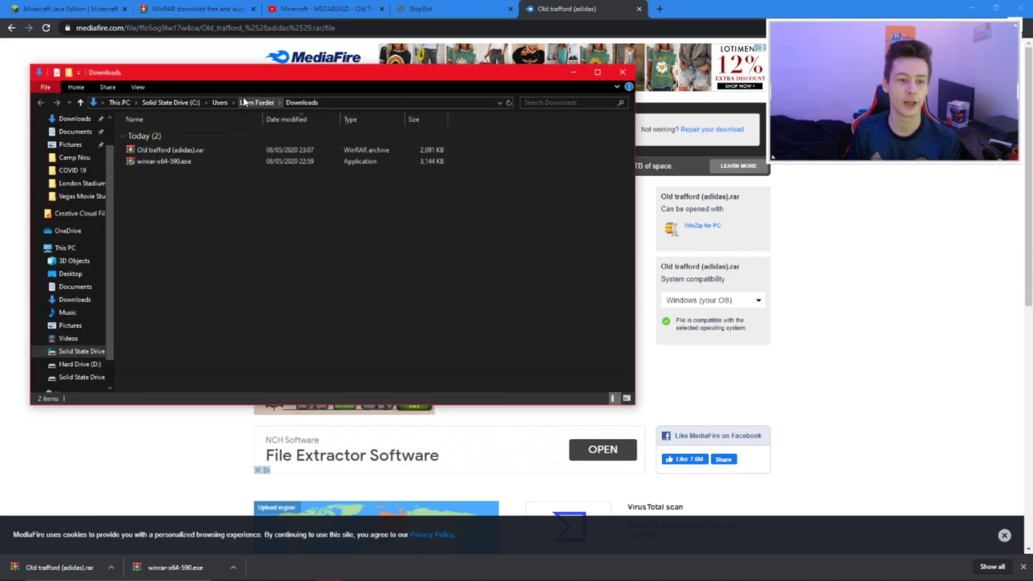
pyautogui.click(195, 151)
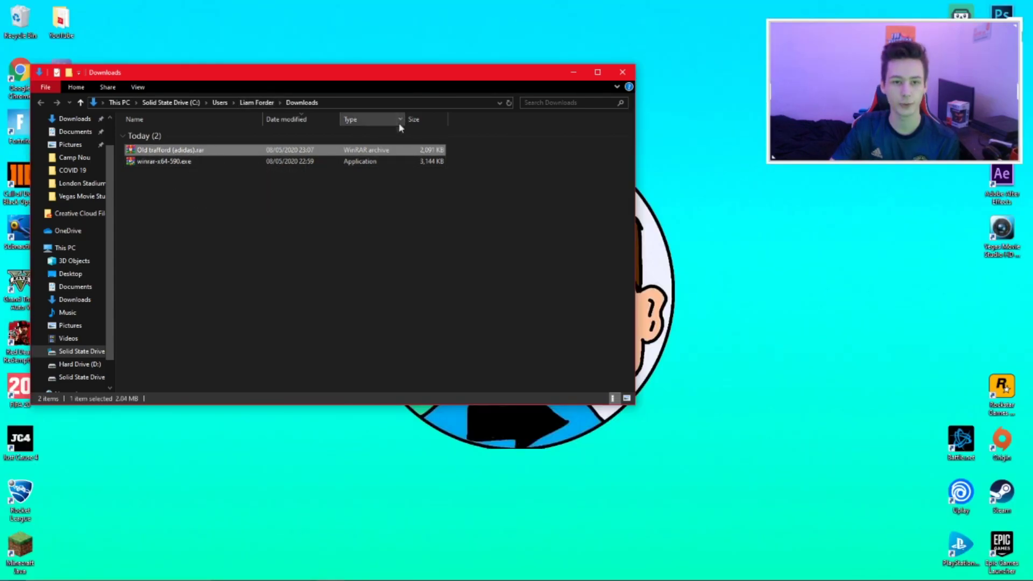
pyautogui.moveTo(195, 150); pyautogui.dragTo(265, 243)
pyautogui.click(574, 71)
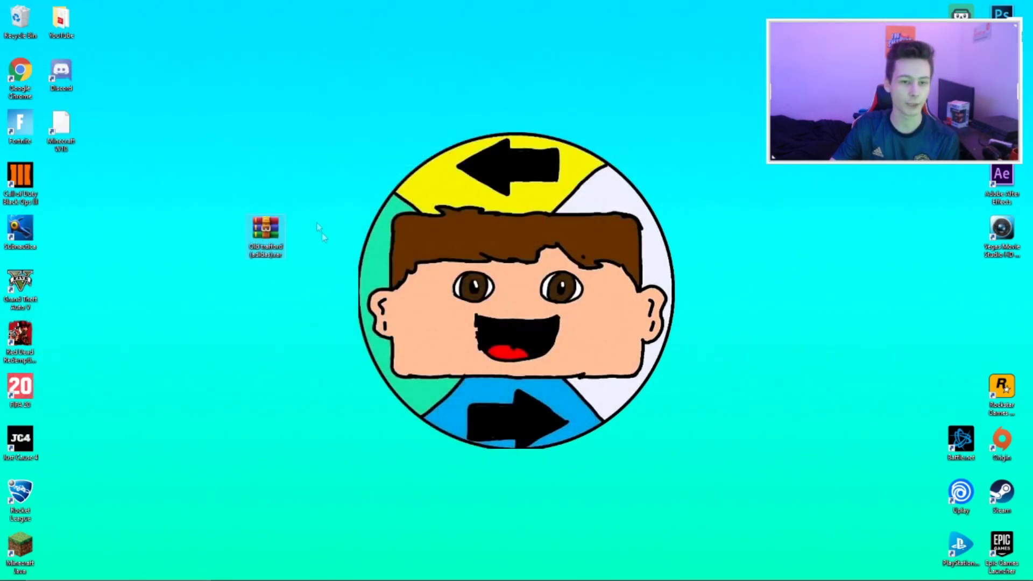
pyautogui.moveTo(215, 191); pyautogui.dragTo(334, 296)
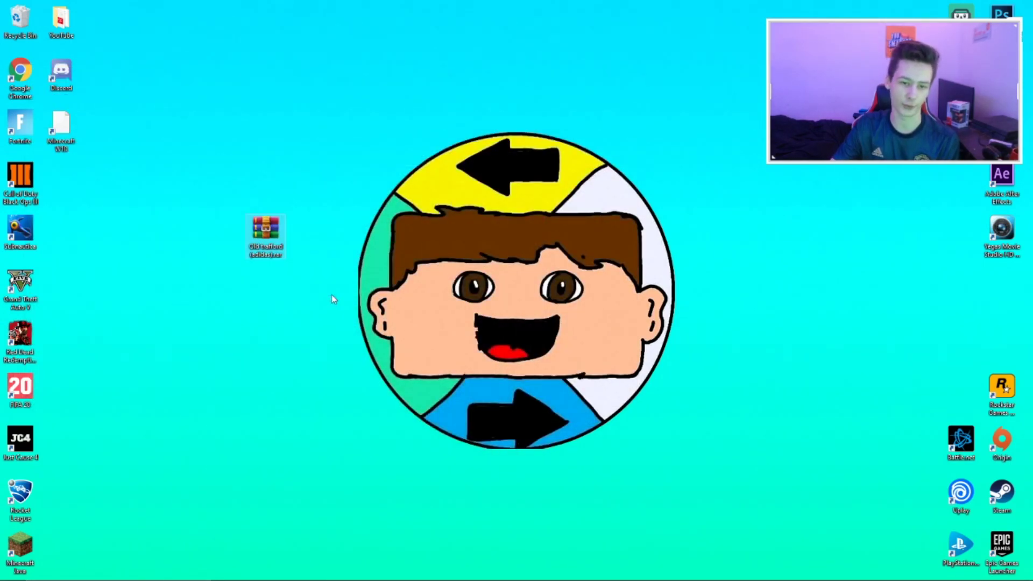
# Extract the archive to its own Old trafford (adidas) folder on the desktop and place that folder beside the archive
pyautogui.rightClick(265, 245)
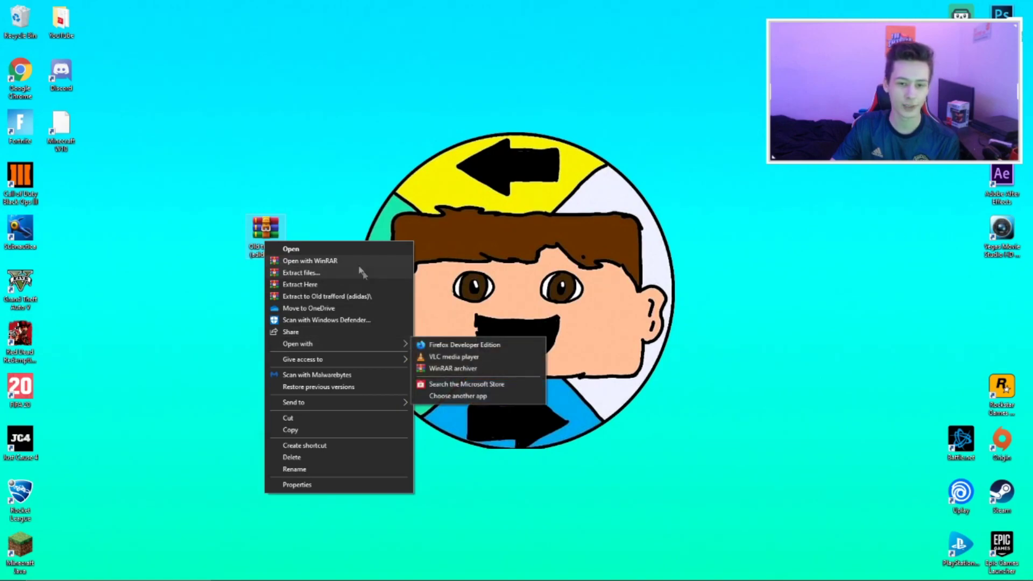
pyautogui.click(332, 296)
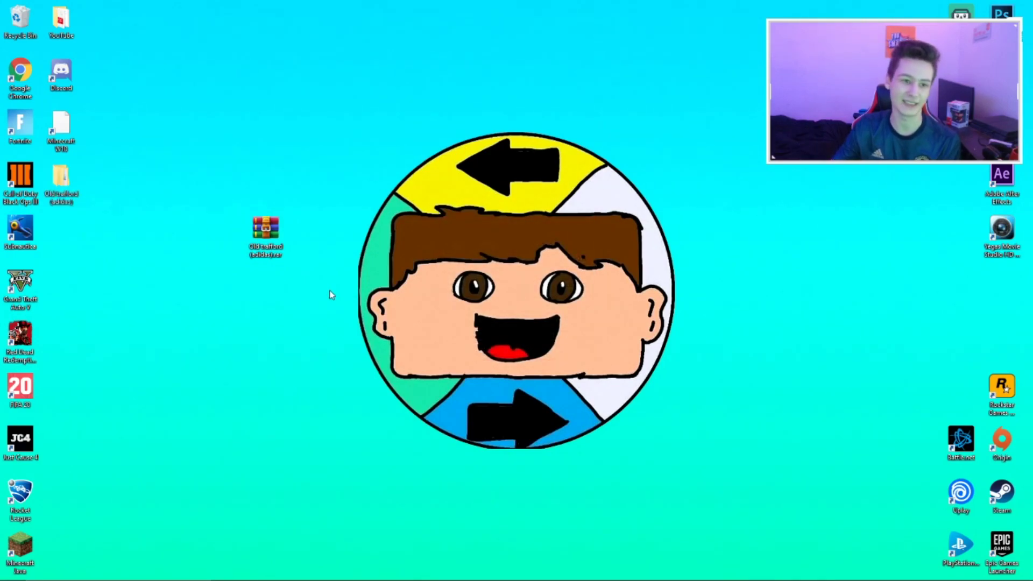
pyautogui.moveTo(78, 194); pyautogui.dragTo(242, 249)
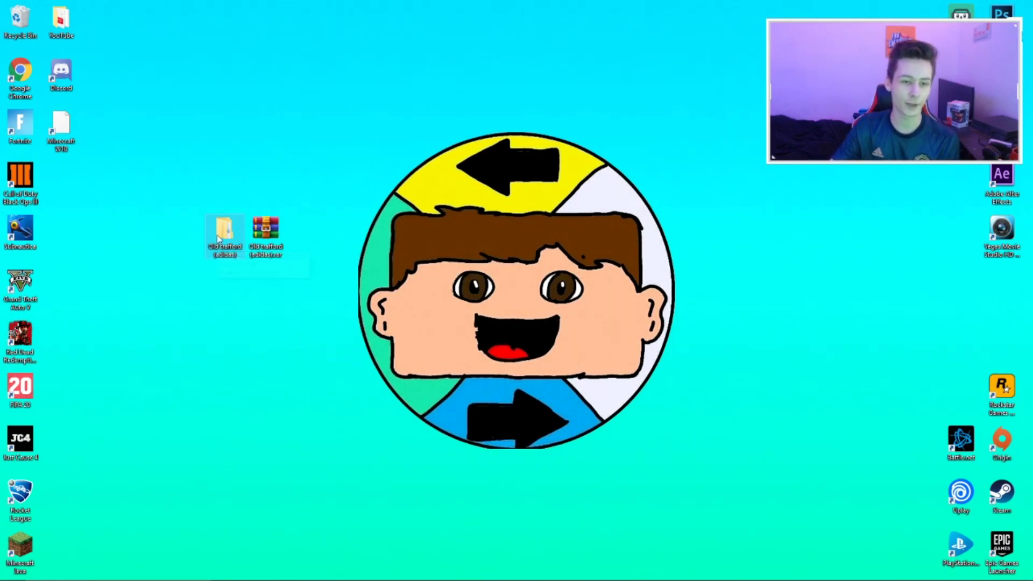
# Check the world files inside the extracted folder's Old trafford subfolder, then go back and close the window
pyautogui.press('Return')
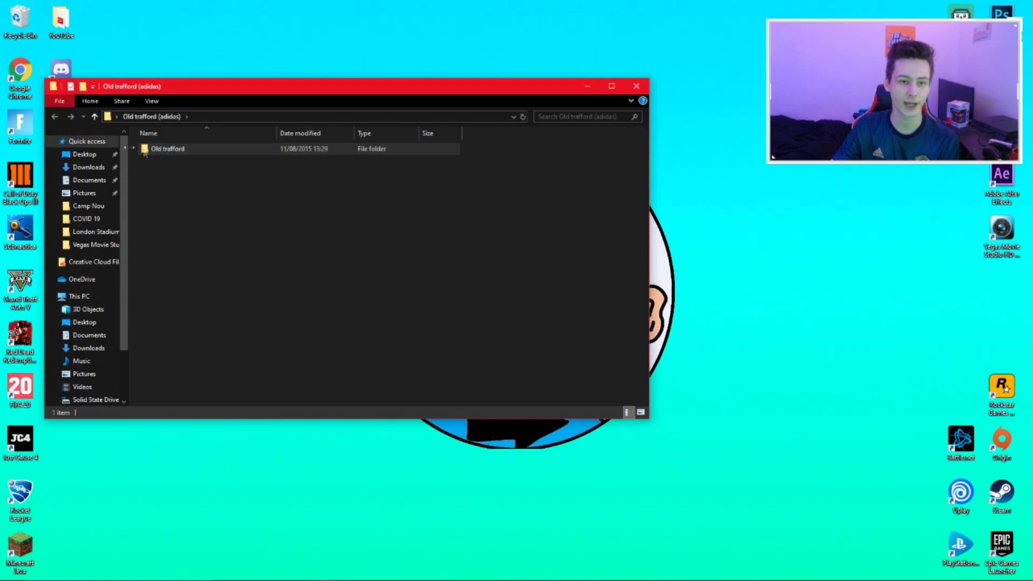
pyautogui.click(160, 151)
pyautogui.doubleClick(160, 151)
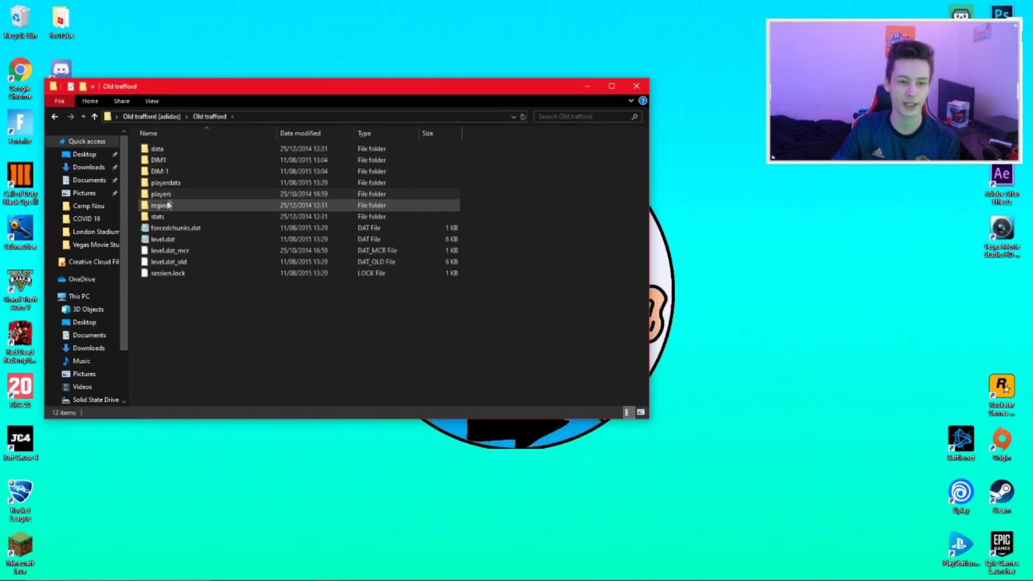
pyautogui.moveTo(479, 316); pyautogui.dragTo(138, 142)
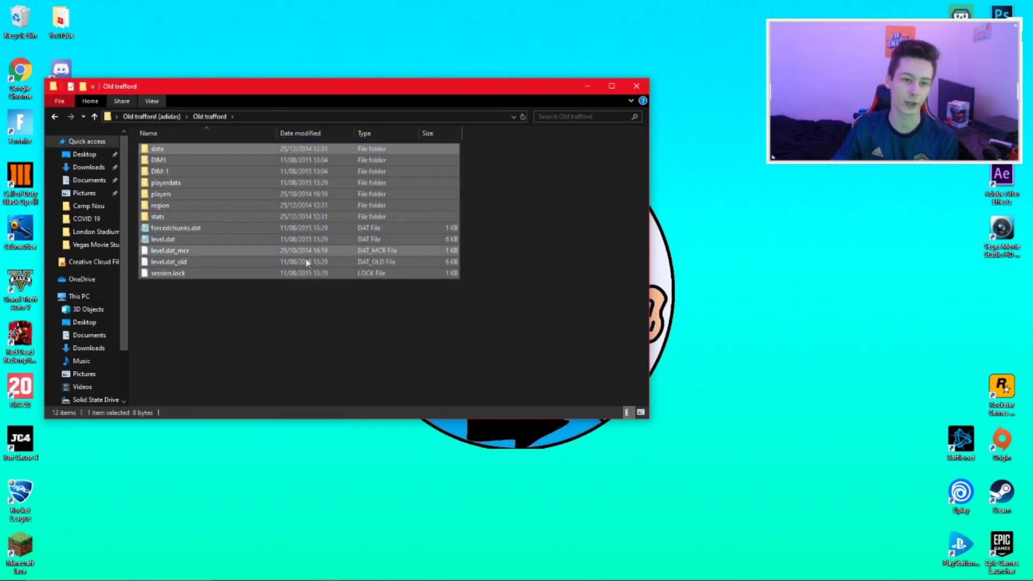
pyautogui.click(262, 326)
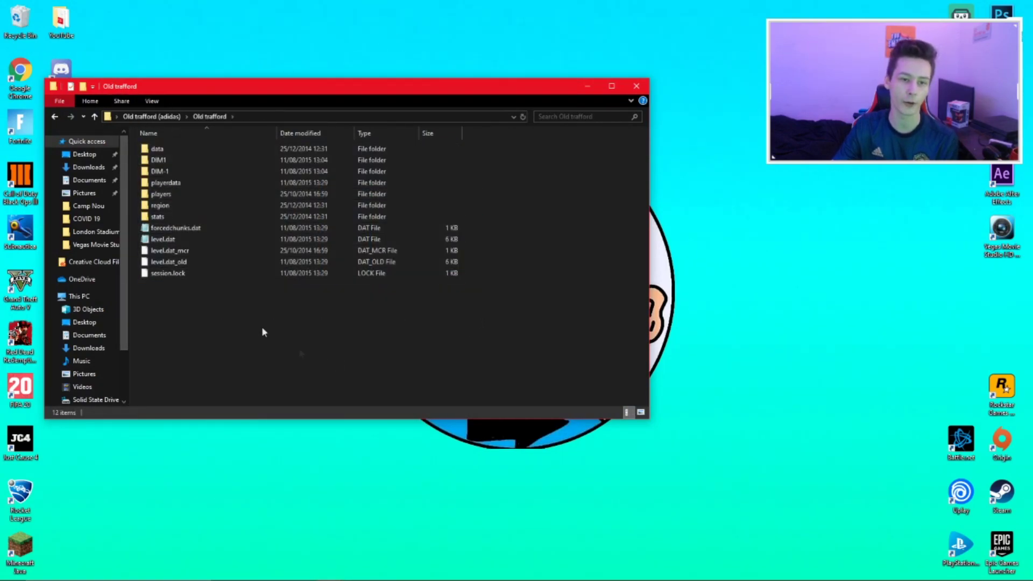
pyautogui.click(55, 117)
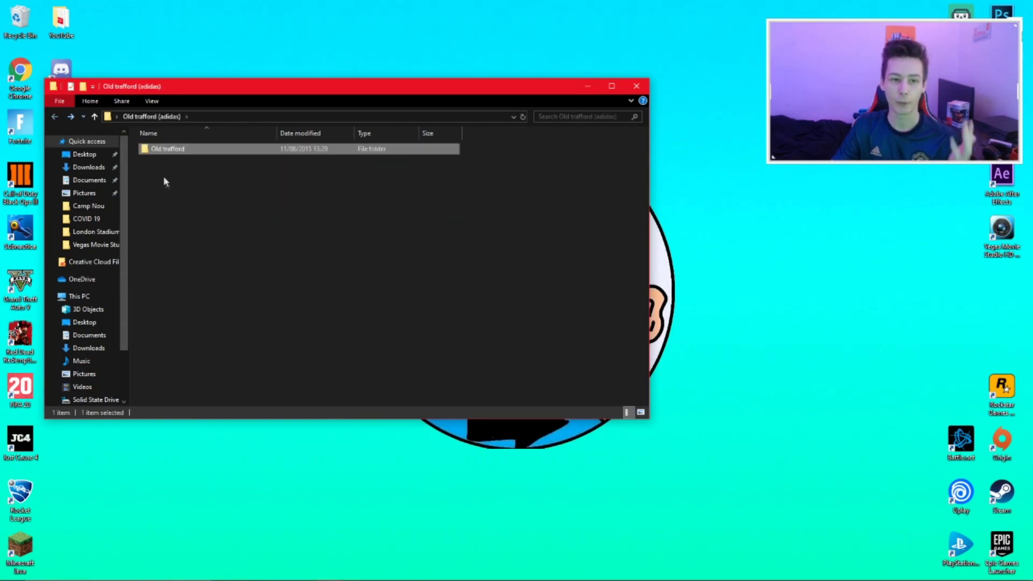
pyautogui.click(641, 89)
# Reopen the extracted Old trafford (adidas) folder and cut its inner Old trafford folder
pyautogui.doubleClick(226, 236)
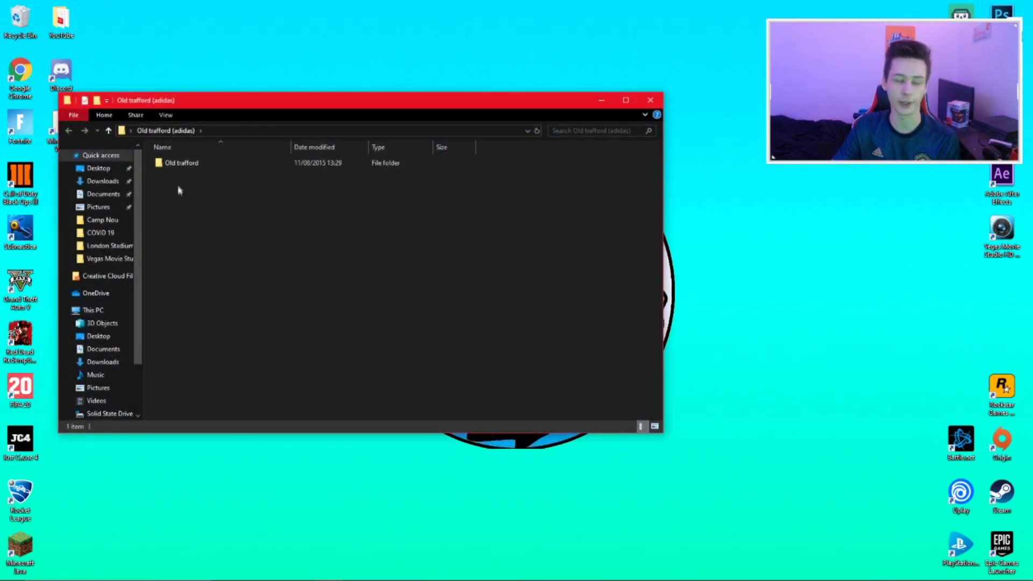
pyautogui.rightClick(201, 163)
pyautogui.click(239, 384)
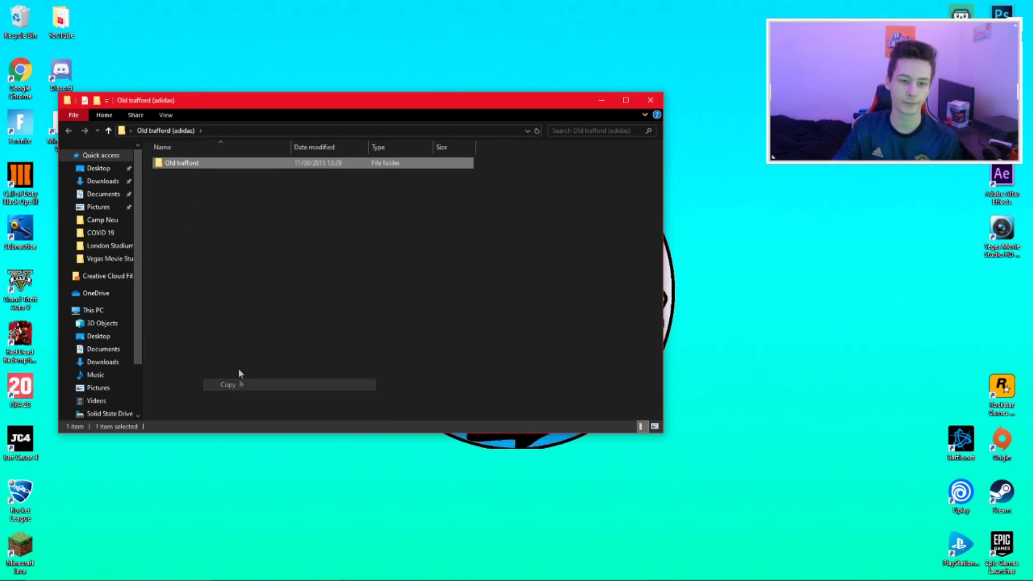
pyautogui.rightClick(207, 164)
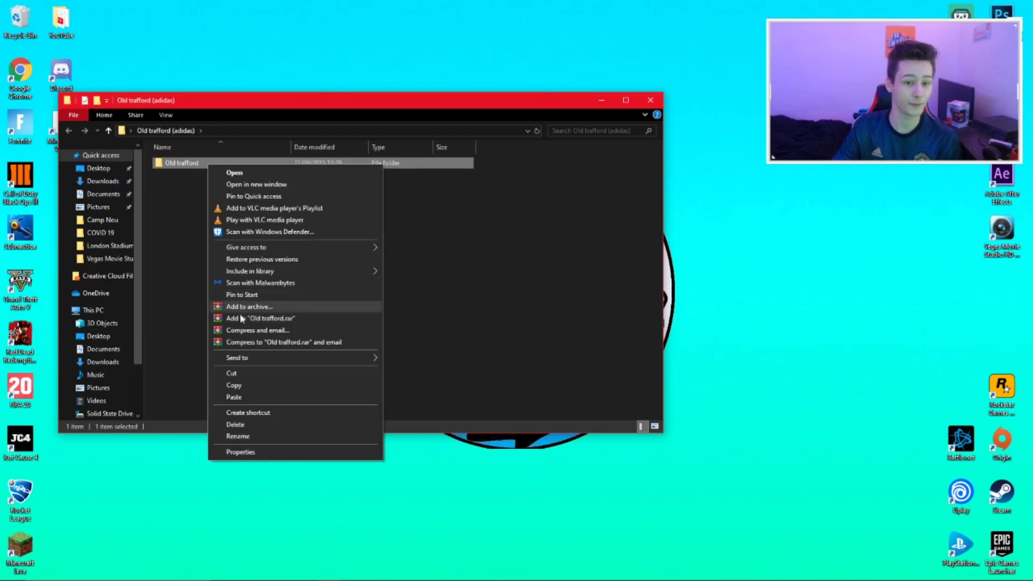
pyautogui.click(238, 373)
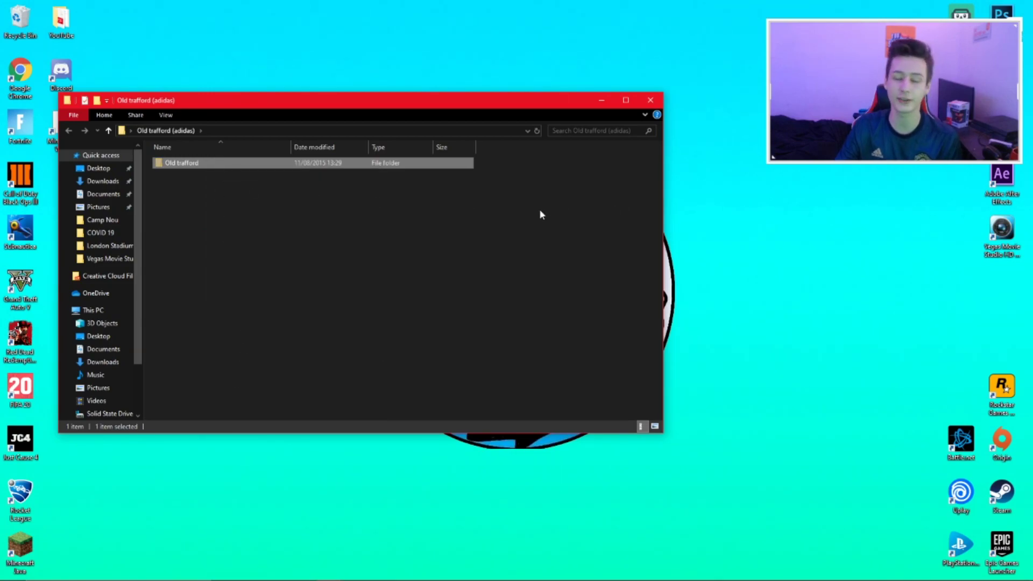
# Go to the user's profile folder inside Users on Solid State Drive (C:)
pyautogui.click(92, 312)
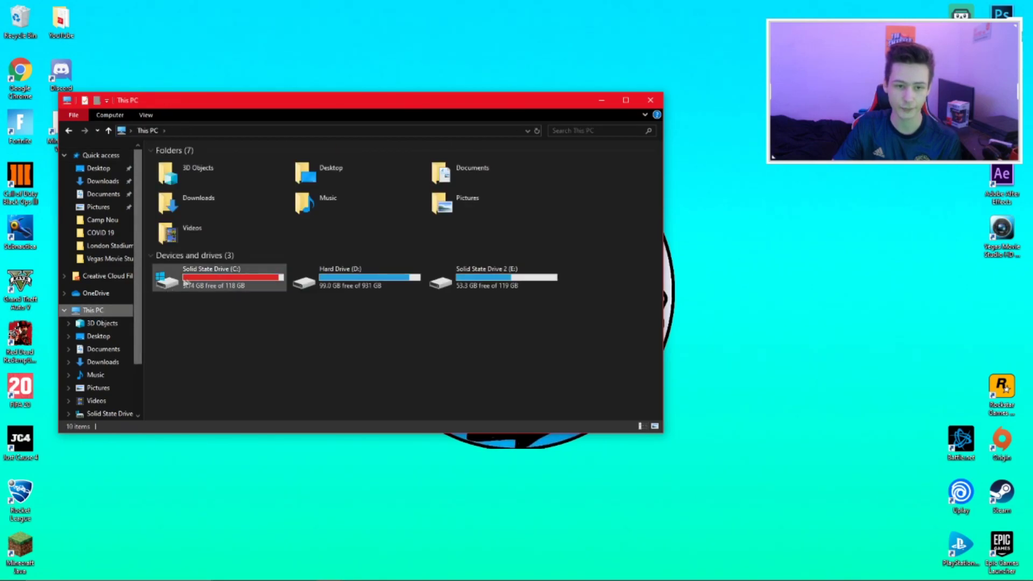
pyautogui.doubleClick(219, 282)
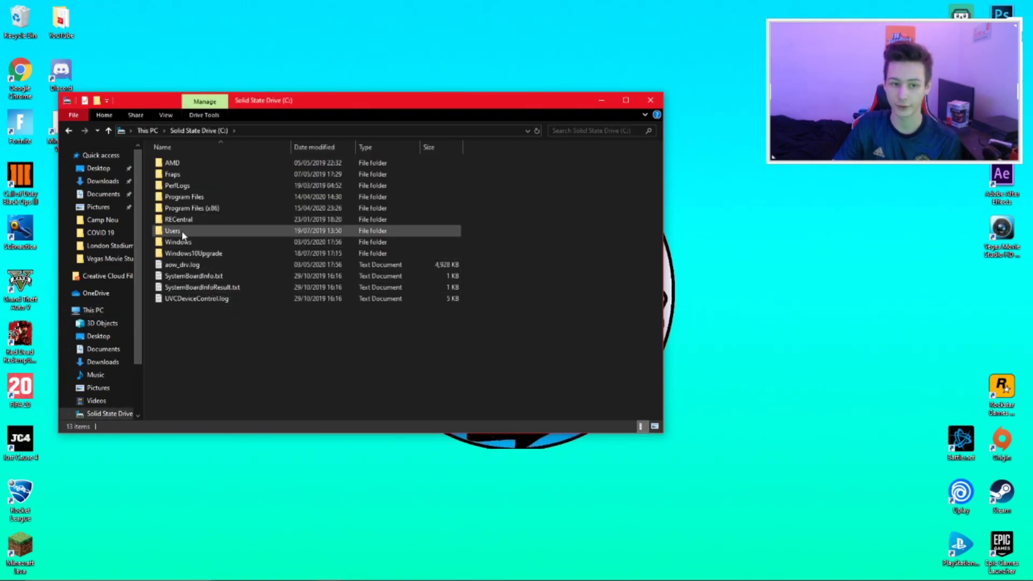
pyautogui.doubleClick(183, 233)
pyautogui.doubleClick(188, 165)
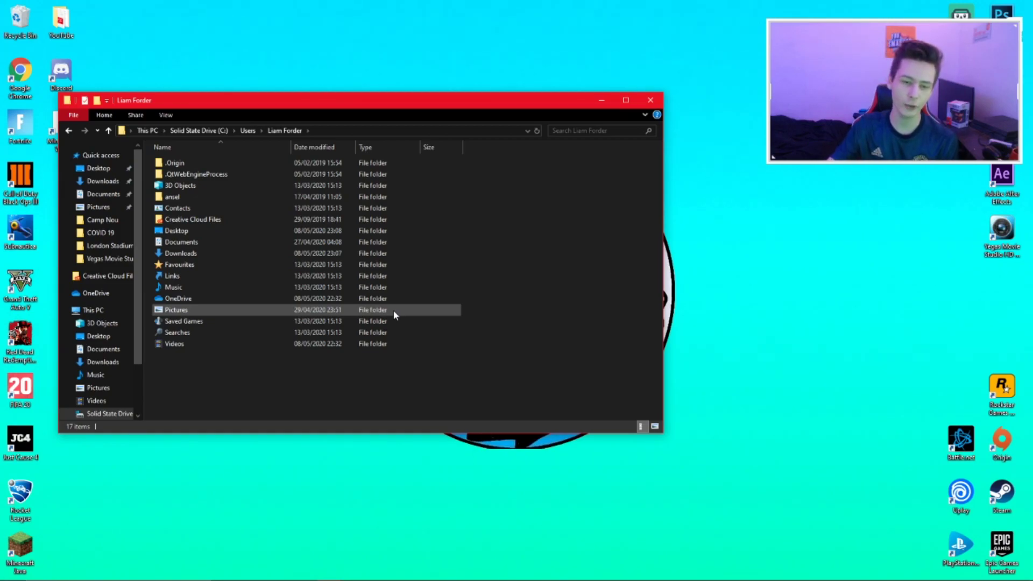
# Change the folder options to show hidden files, folders and drives
pyautogui.click(163, 116)
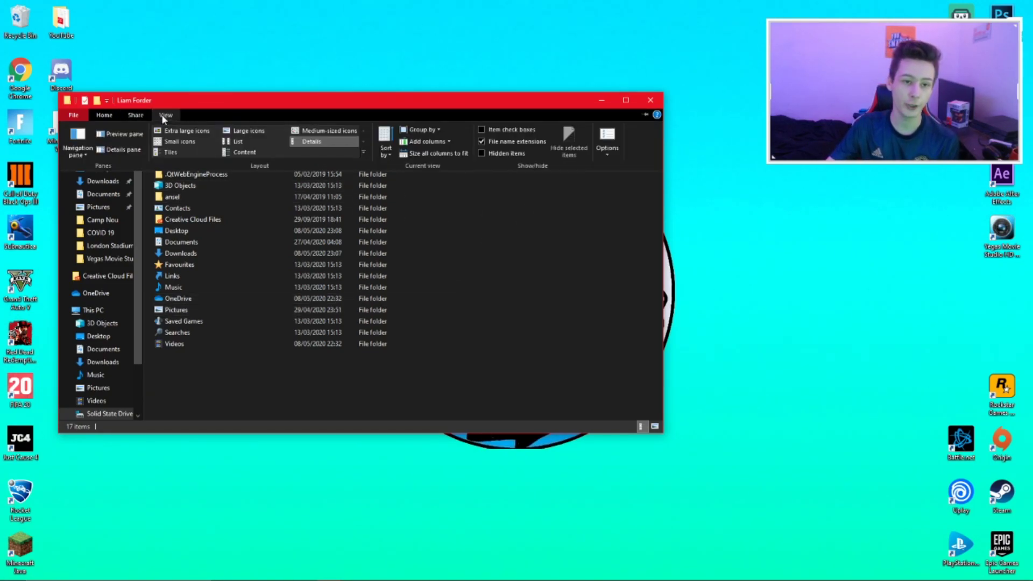
pyautogui.click(607, 136)
pyautogui.click(111, 176)
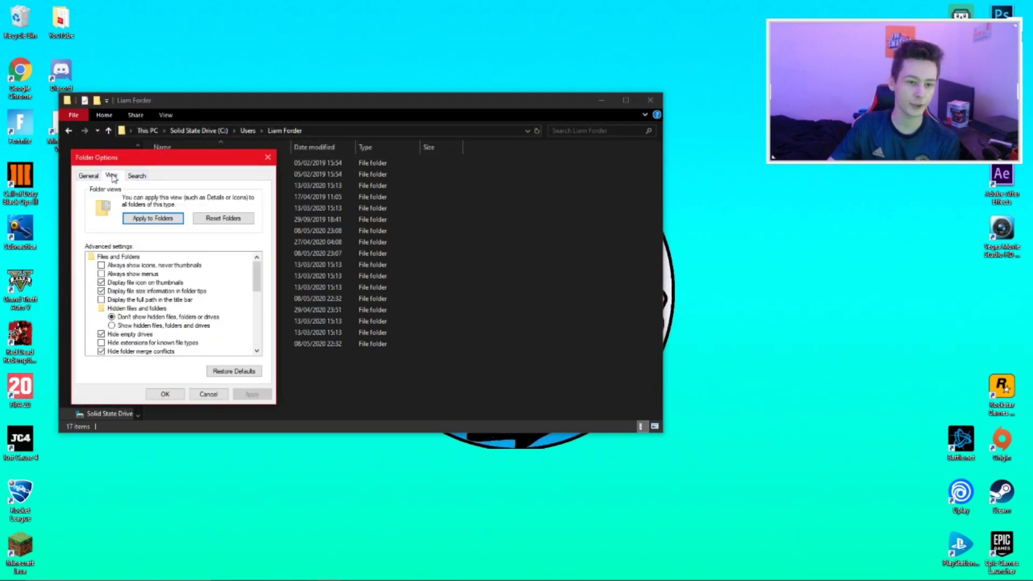
pyautogui.click(112, 326)
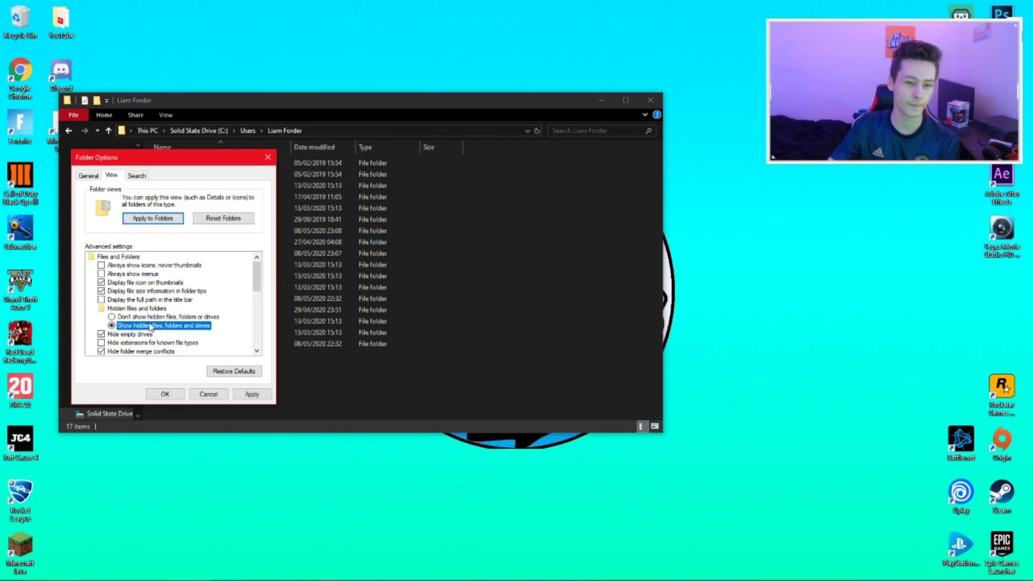
pyautogui.click(251, 394)
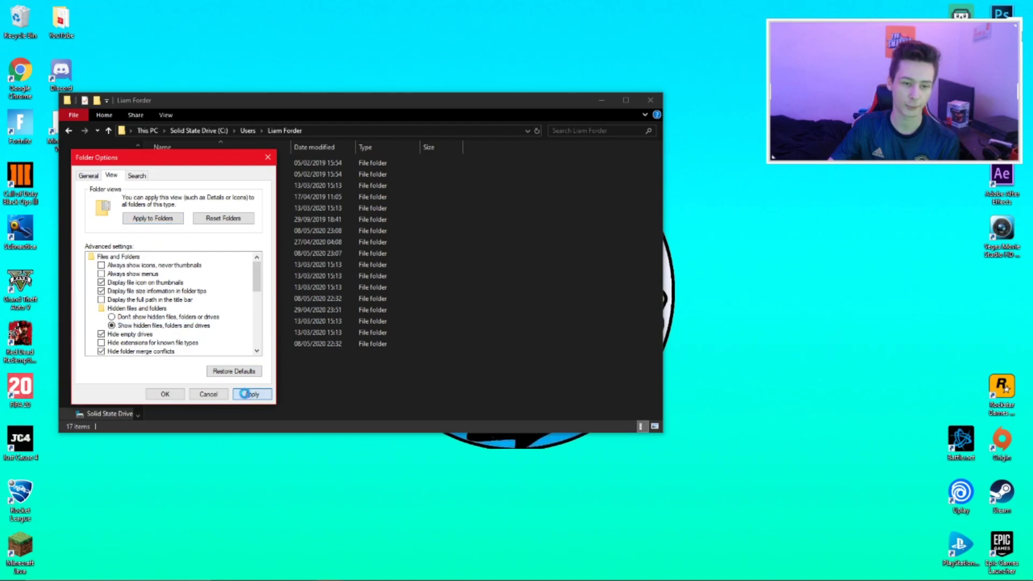
pyautogui.click(165, 395)
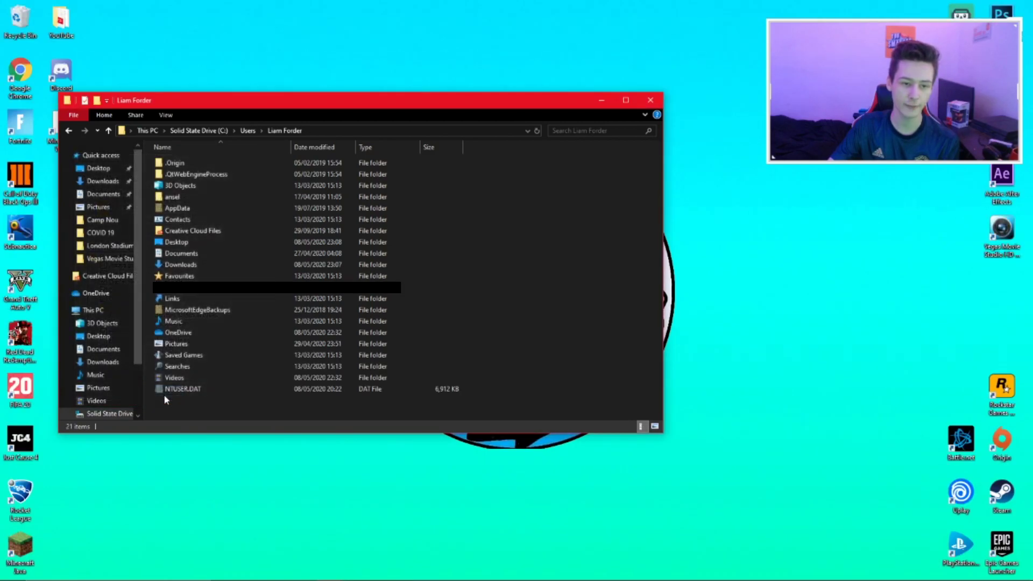
# Open the AppData folder in the user profile and return to the profile folder
pyautogui.click(210, 209)
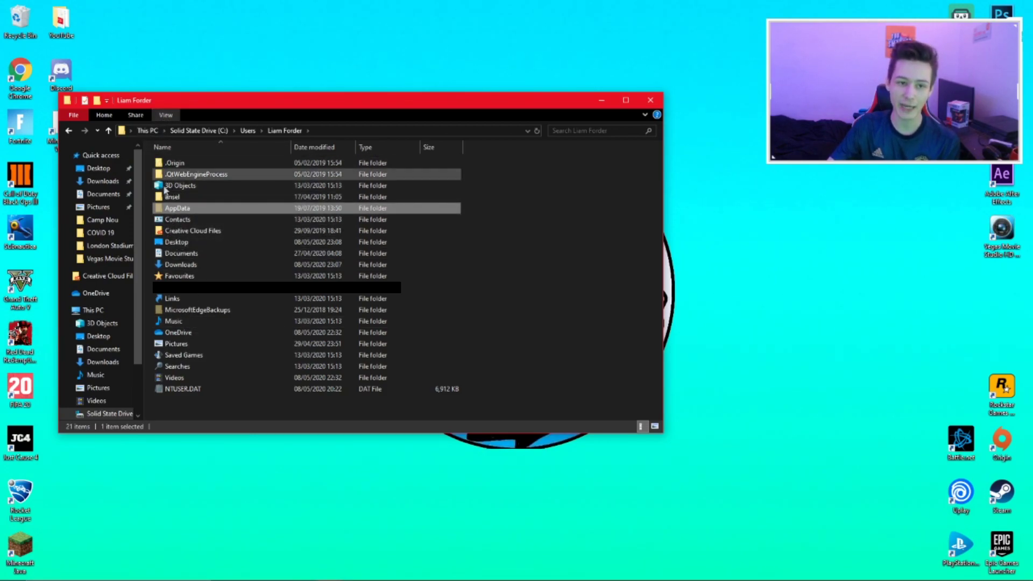
pyautogui.doubleClick(168, 210)
pyautogui.click(68, 131)
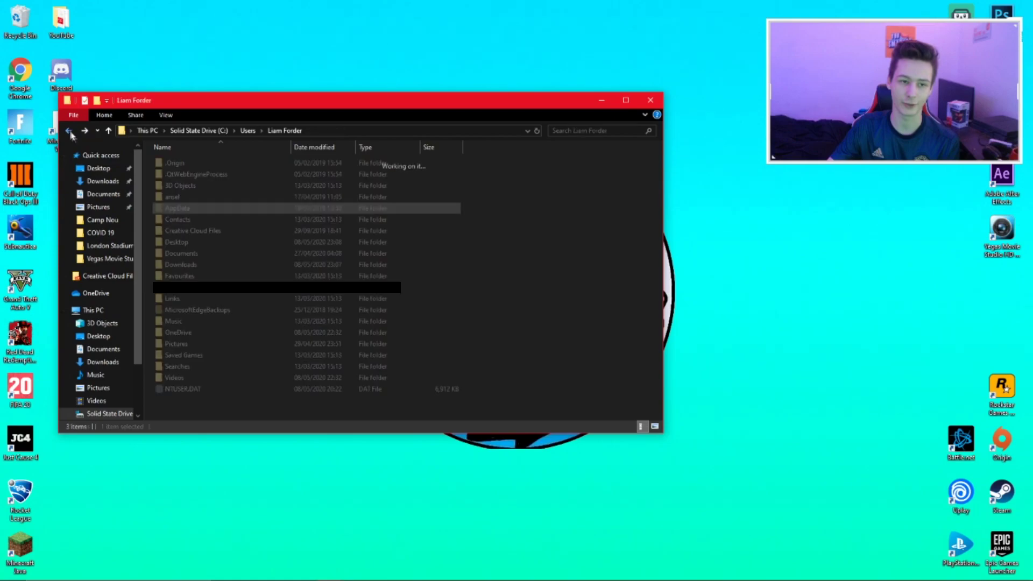
pyautogui.click(539, 186)
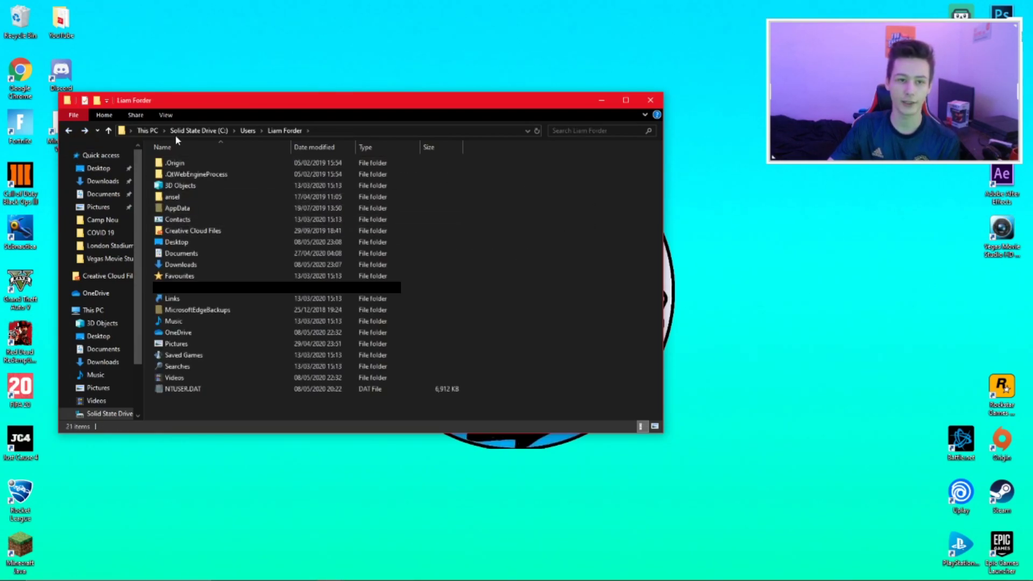
# Set the folder options back to not showing hidden files, folders or drives
pyautogui.click(165, 114)
pyautogui.click(600, 141)
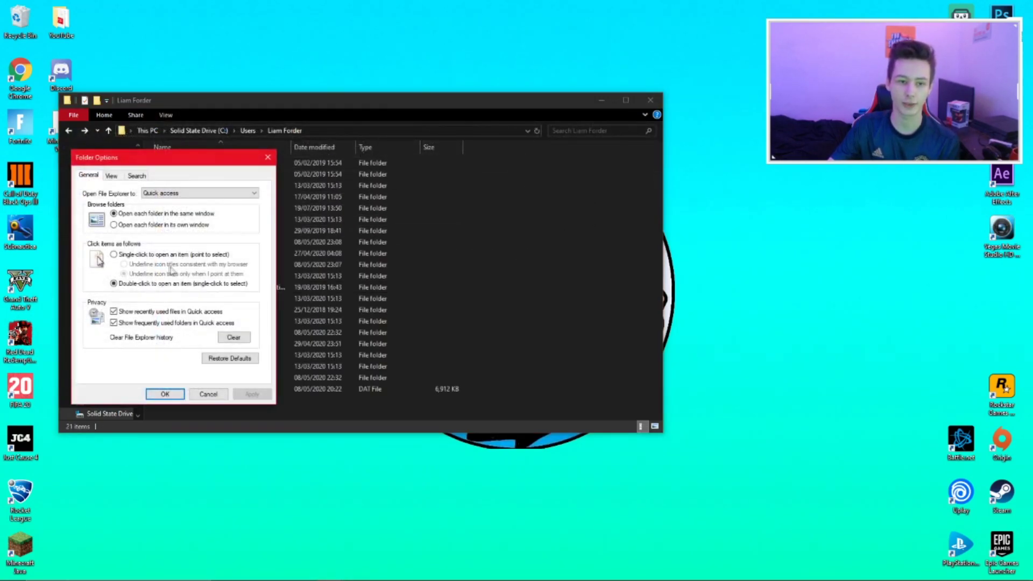
pyautogui.click(111, 175)
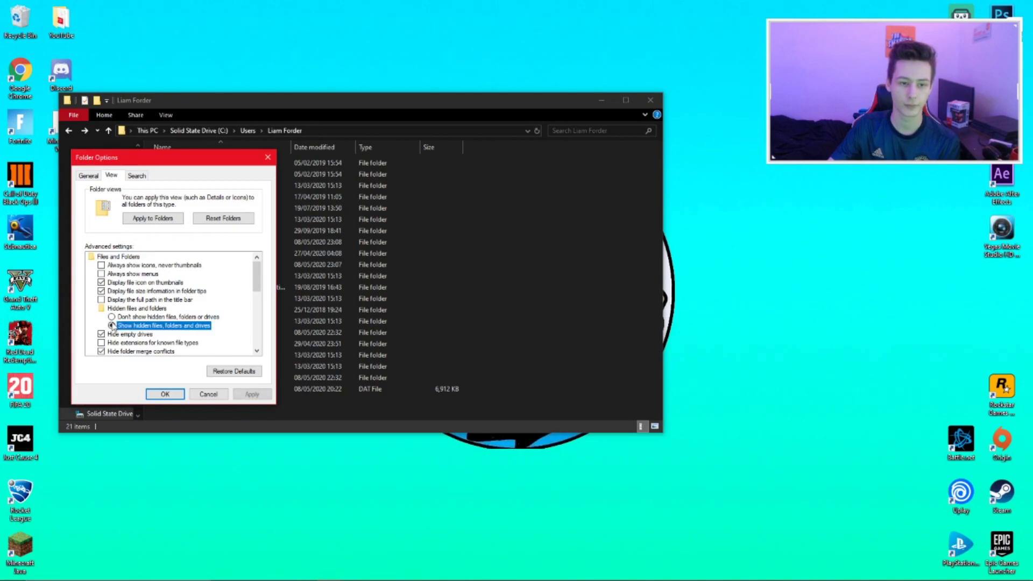
pyautogui.click(114, 317)
pyautogui.click(252, 394)
pyautogui.click(164, 394)
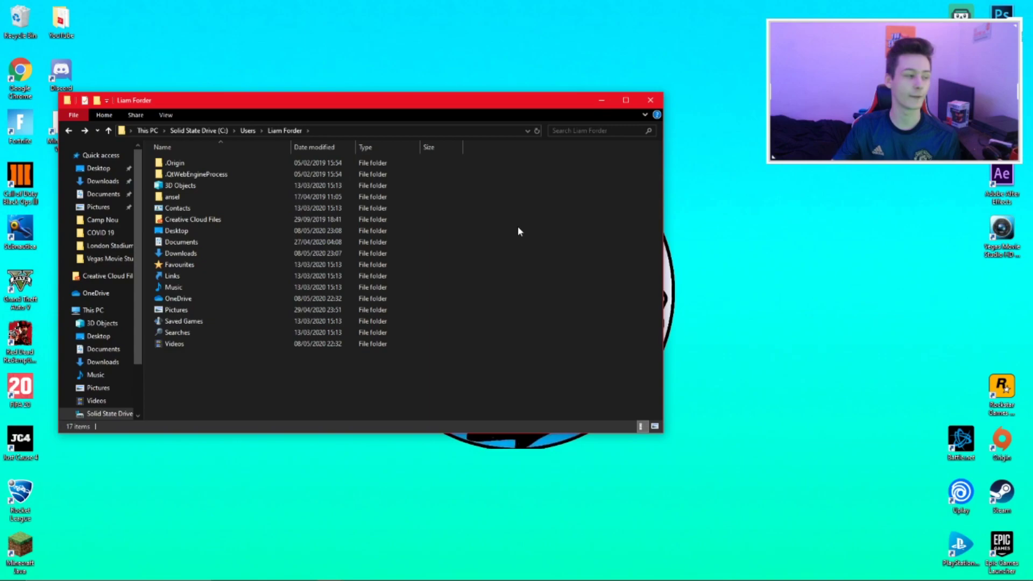
# Go to the AppData folder by appending \appdata to the path of the user's profile folder
pyautogui.click(345, 130)
pyautogui.click(345, 131)
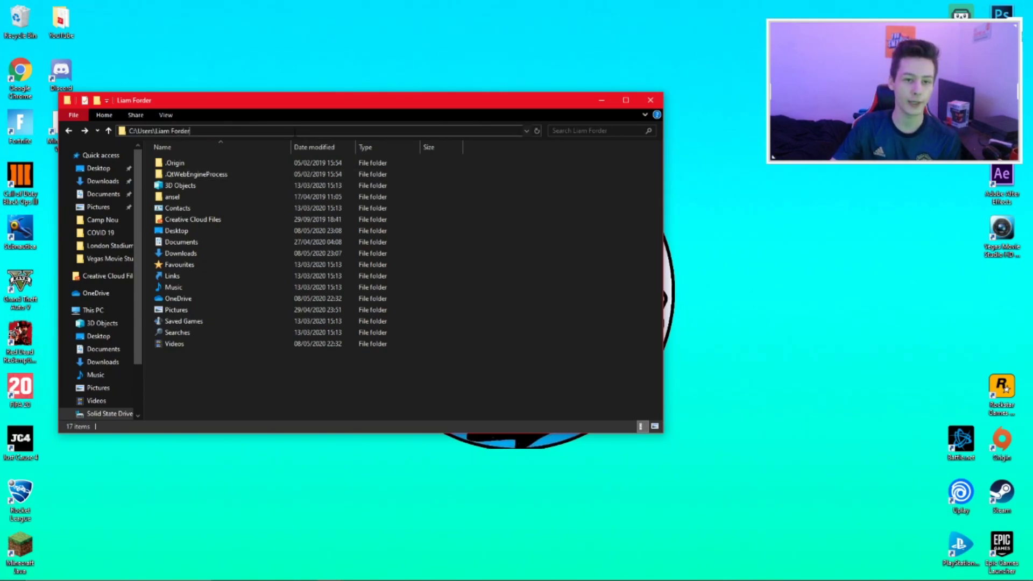
pyautogui.write('\\')
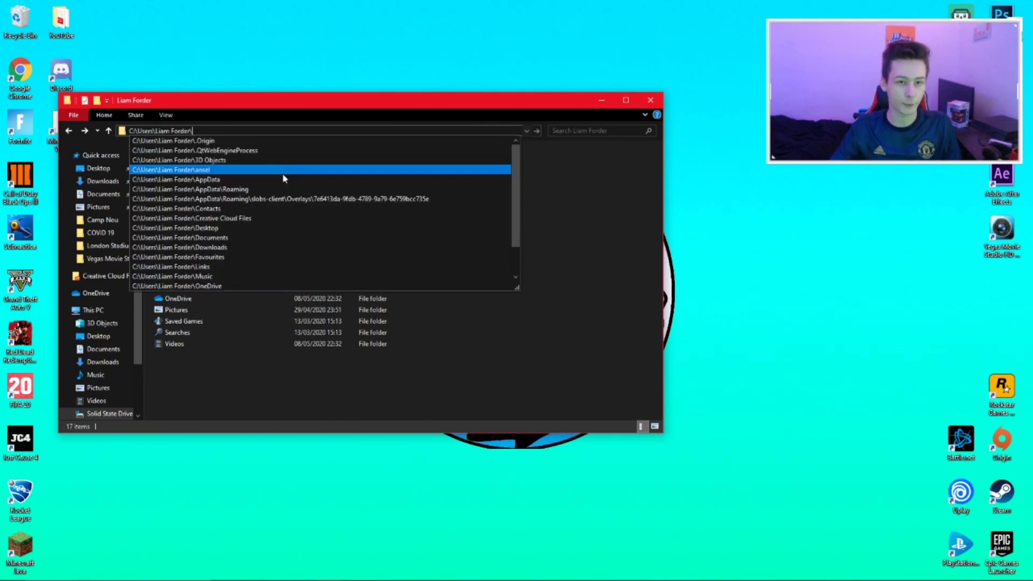
pyautogui.write('appdata')
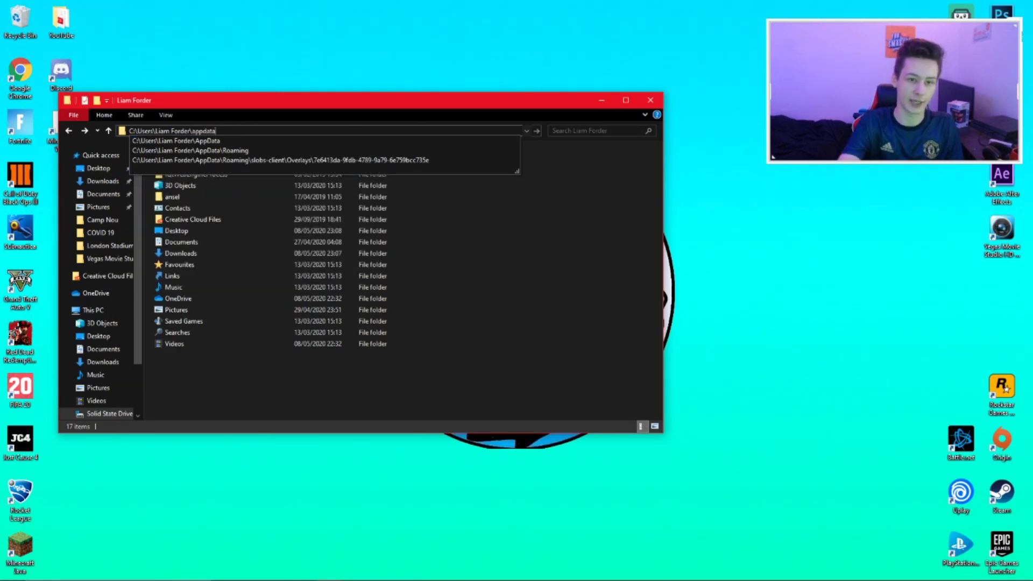
pyautogui.press('Return')
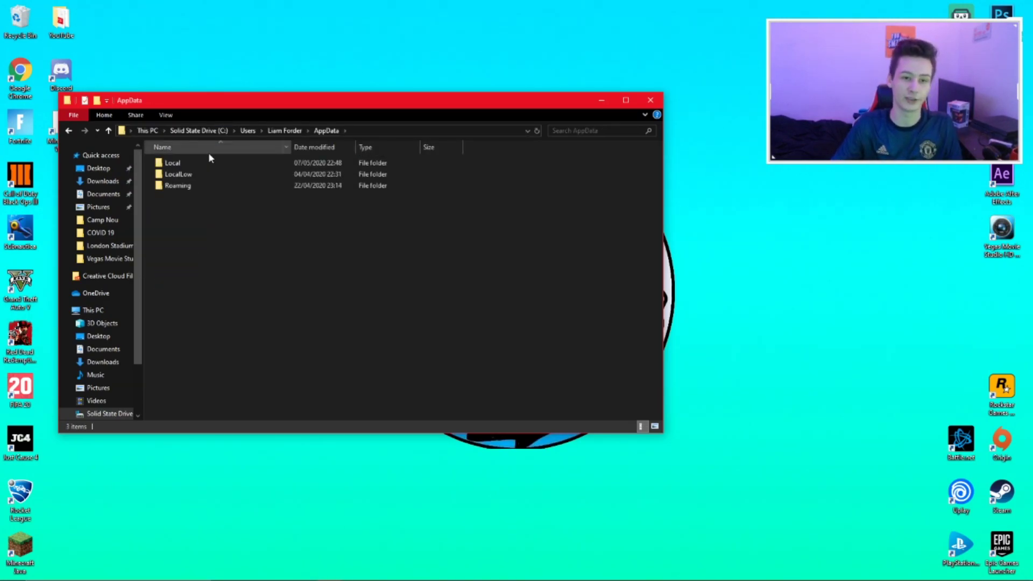
# Open the .minecraft folder inside AppData's Roaming folder
pyautogui.press('super')
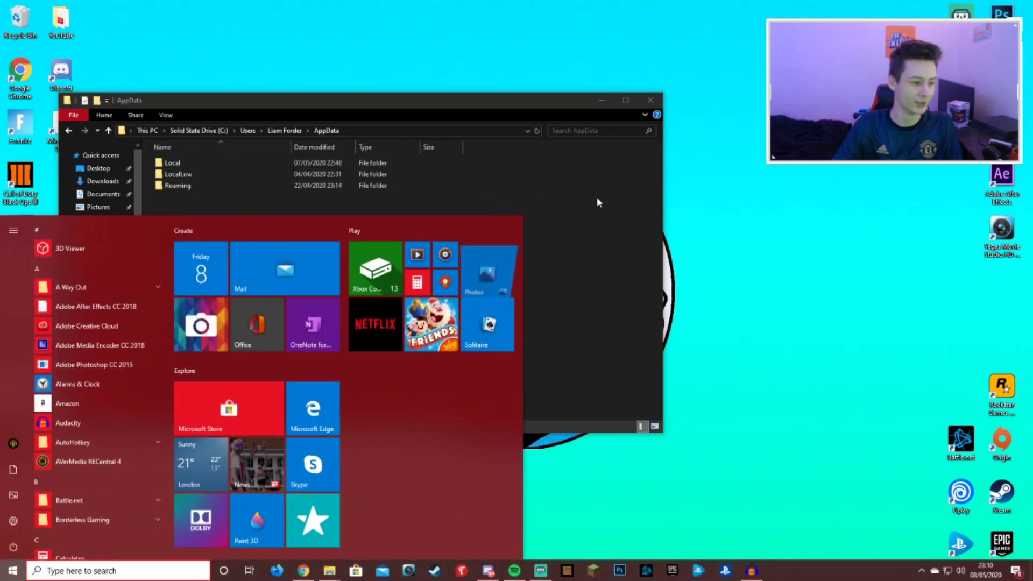
pyautogui.click(597, 198)
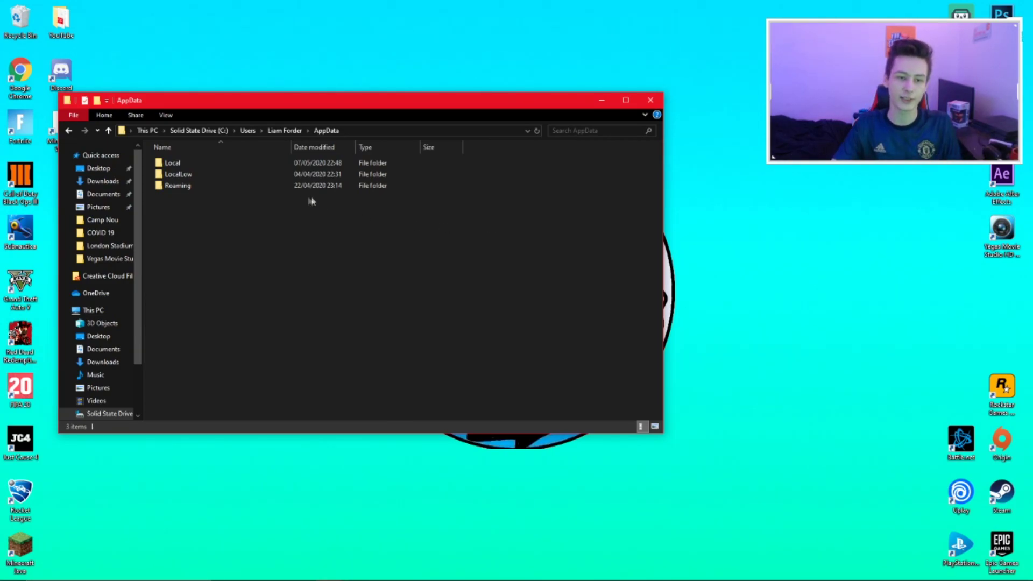
pyautogui.doubleClick(274, 187)
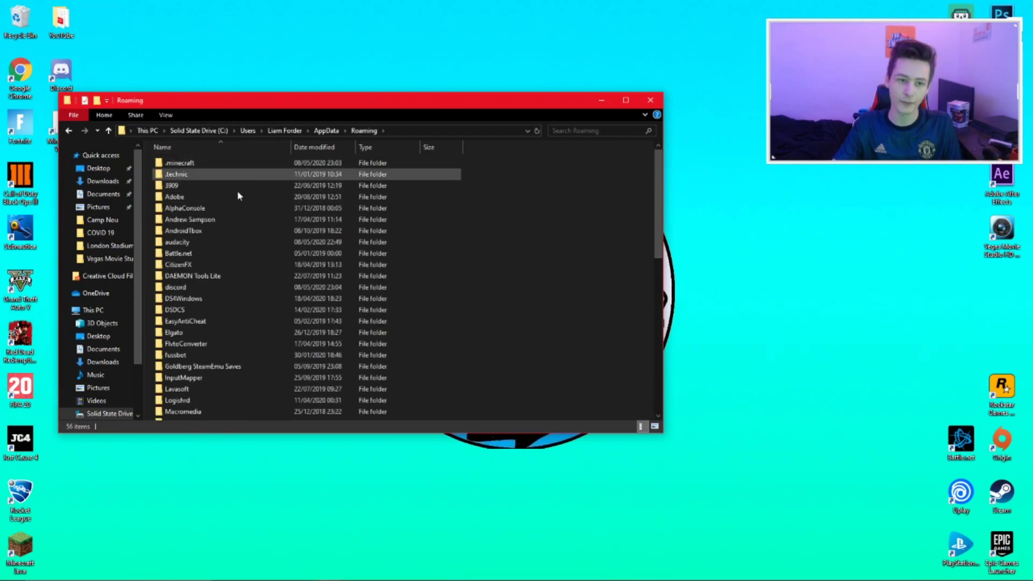
pyautogui.doubleClick(203, 163)
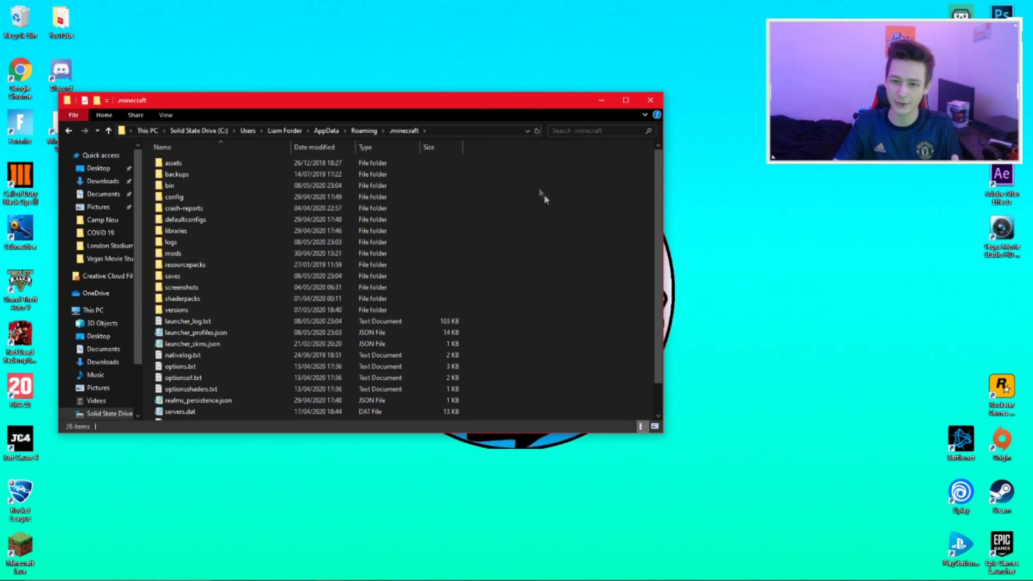
# Create a new folder in .minecraft, try the name saves on it, and delete the folder
pyautogui.rightClick(542, 241)
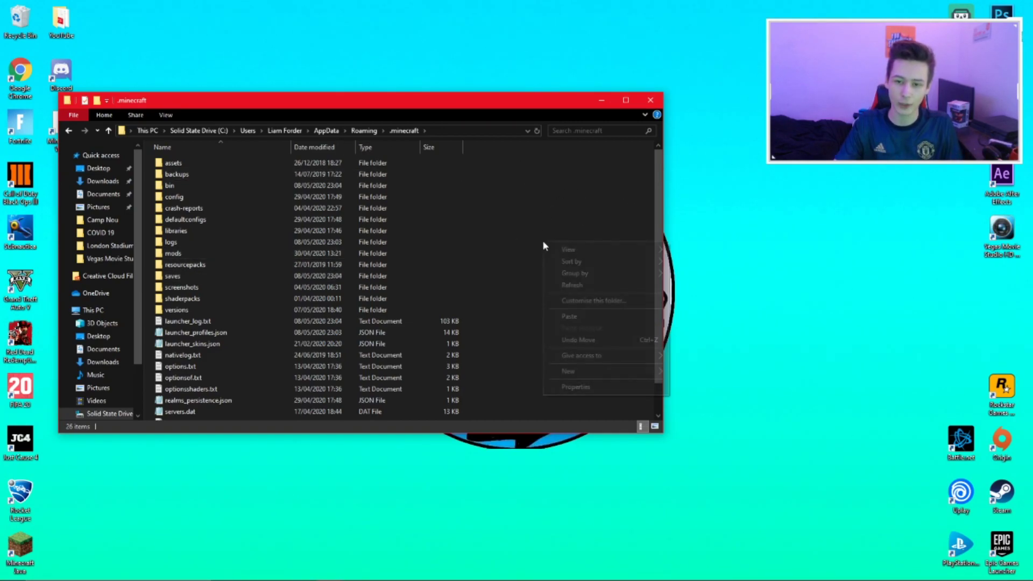
pyautogui.moveTo(565, 371)
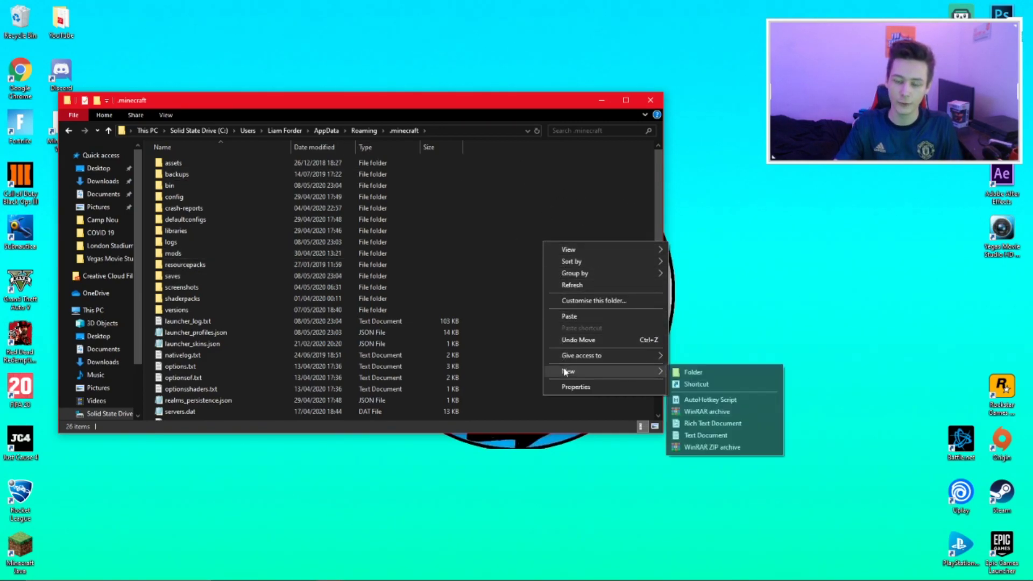
pyautogui.click(694, 371)
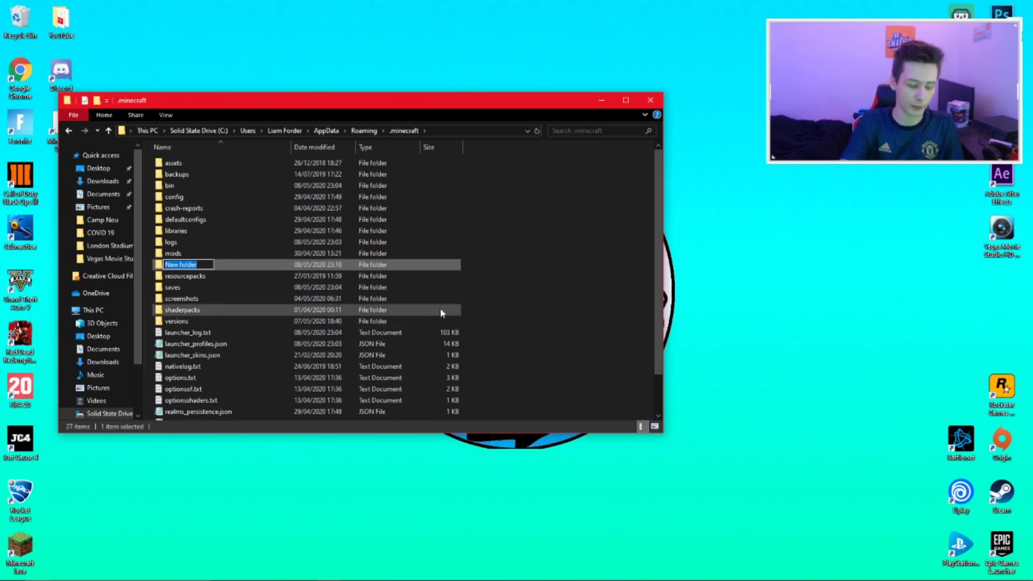
pyautogui.write('saves')
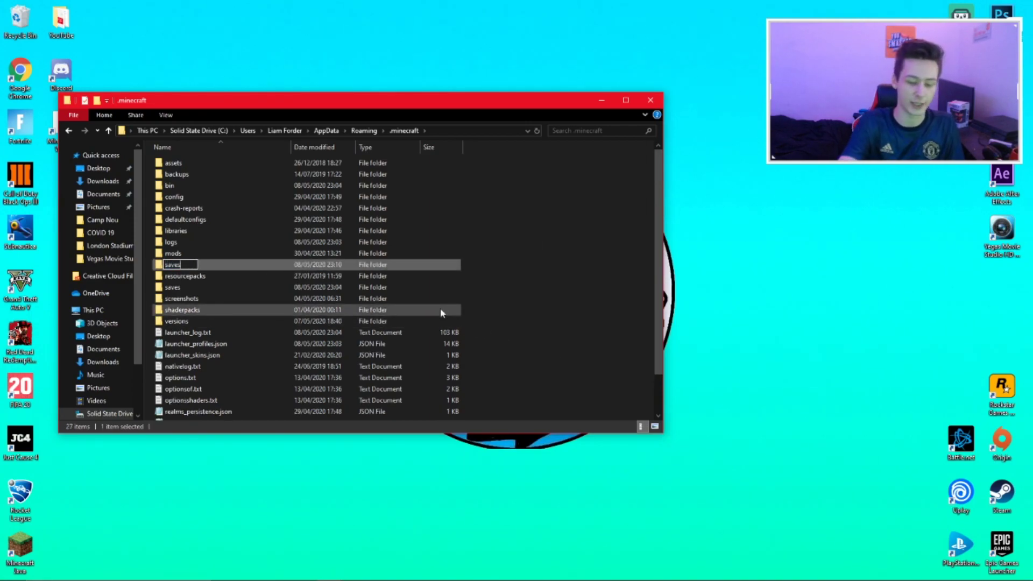
pyautogui.press('BackSpace')
pyautogui.press('BackSpace')
pyautogui.press('BackSpace')
pyautogui.press('BackSpace')
pyautogui.press('BackSpace')
pyautogui.click(541, 264)
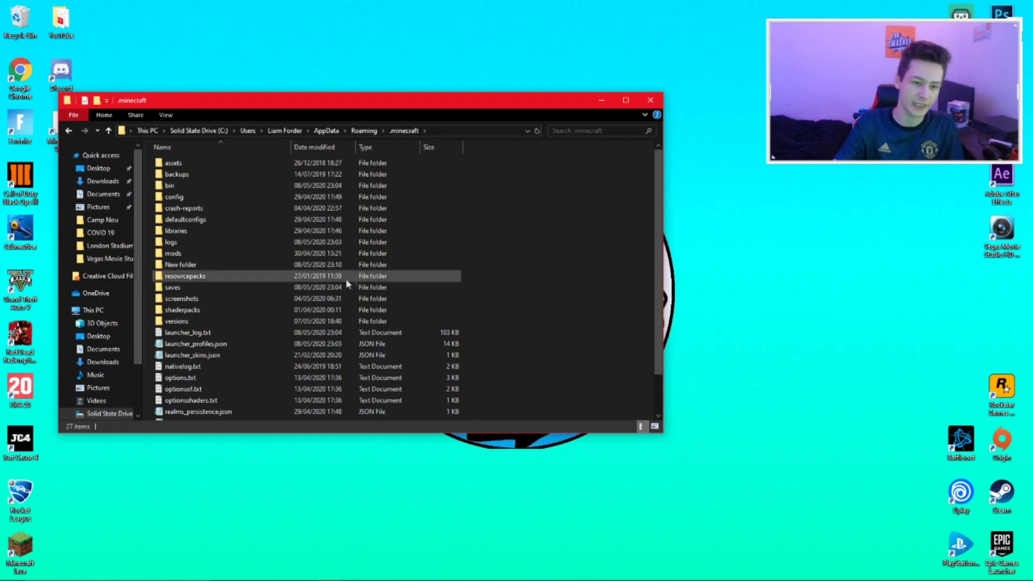
pyautogui.click(318, 264)
pyautogui.press('Delete')
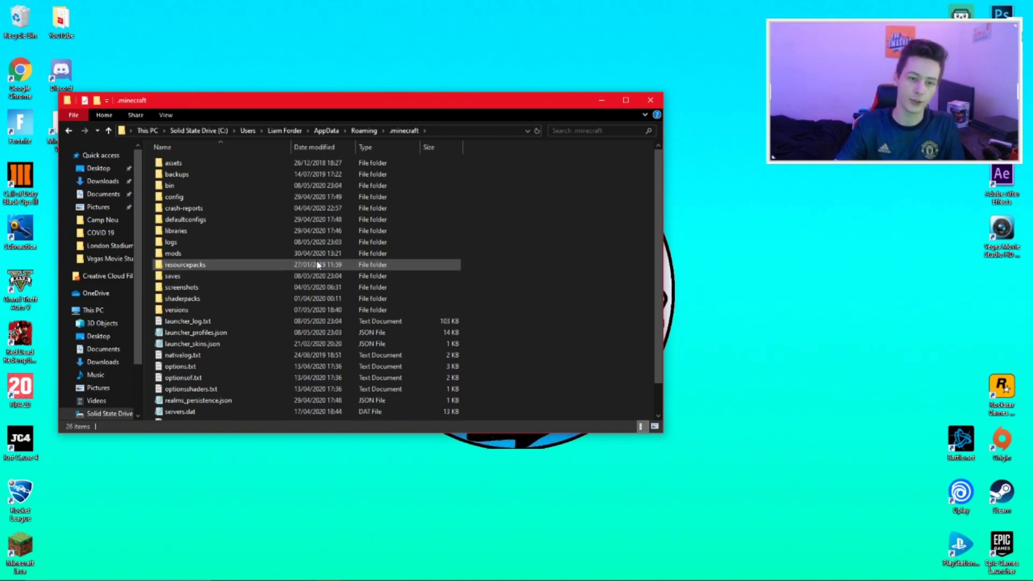
# Paste the Old trafford world folder into .minecraft's saves folder and close the window
pyautogui.doubleClick(182, 278)
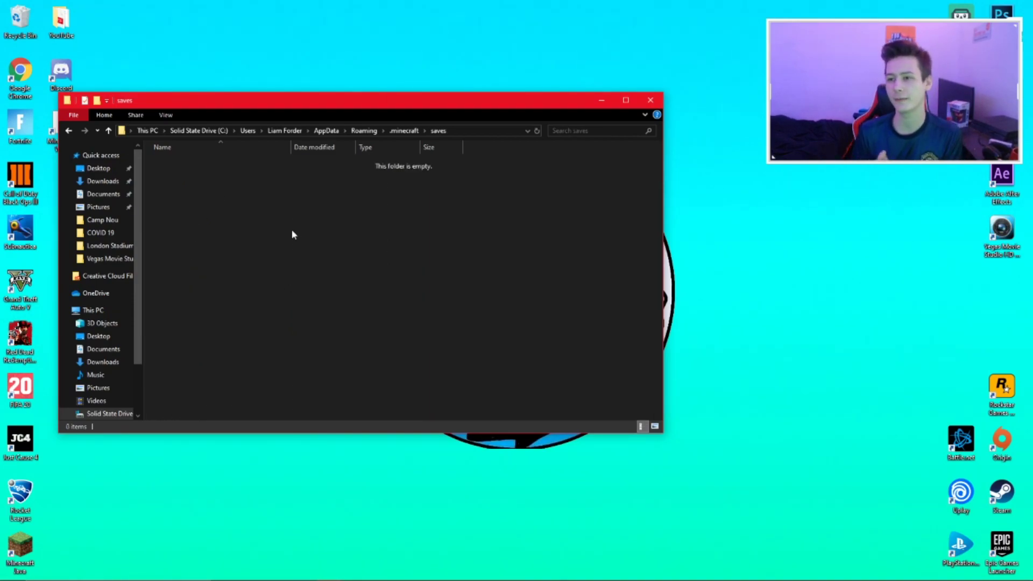
pyautogui.rightClick(284, 193)
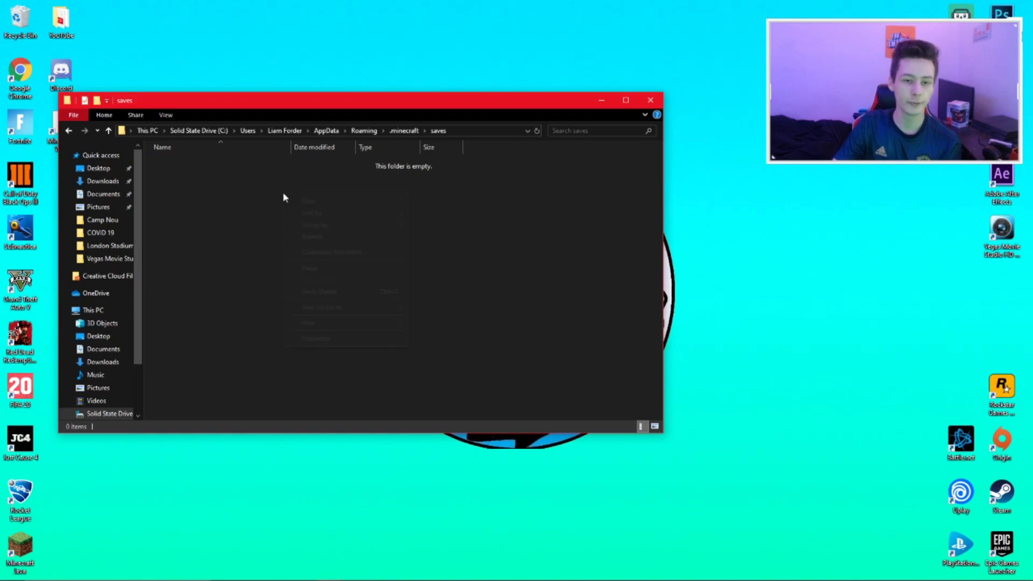
pyautogui.click(308, 268)
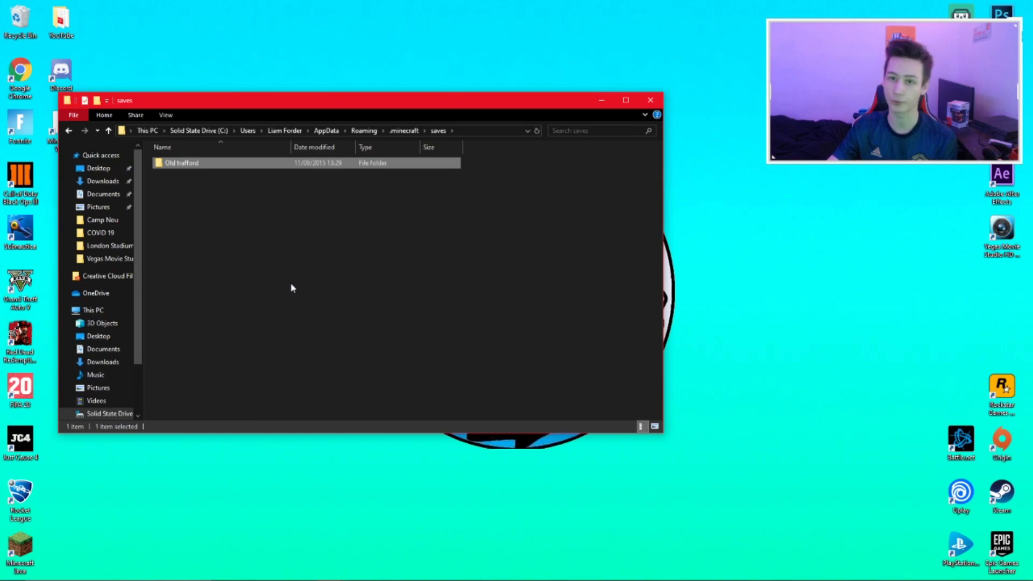
pyautogui.click(655, 102)
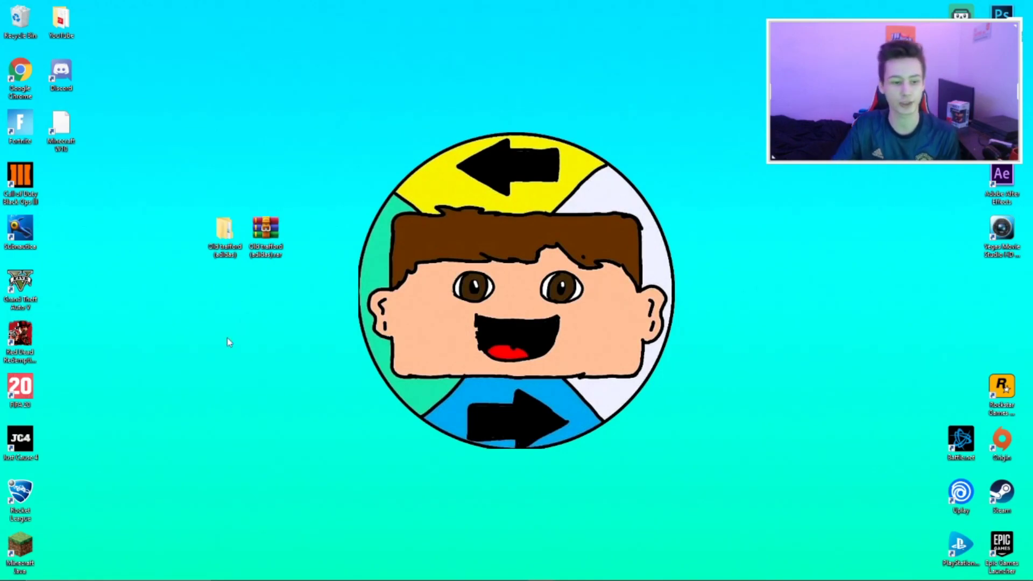
# Launch Minecraft Java Edition with the OptiFine installation and open the singleplayer world list
pyautogui.doubleClick(16, 549)
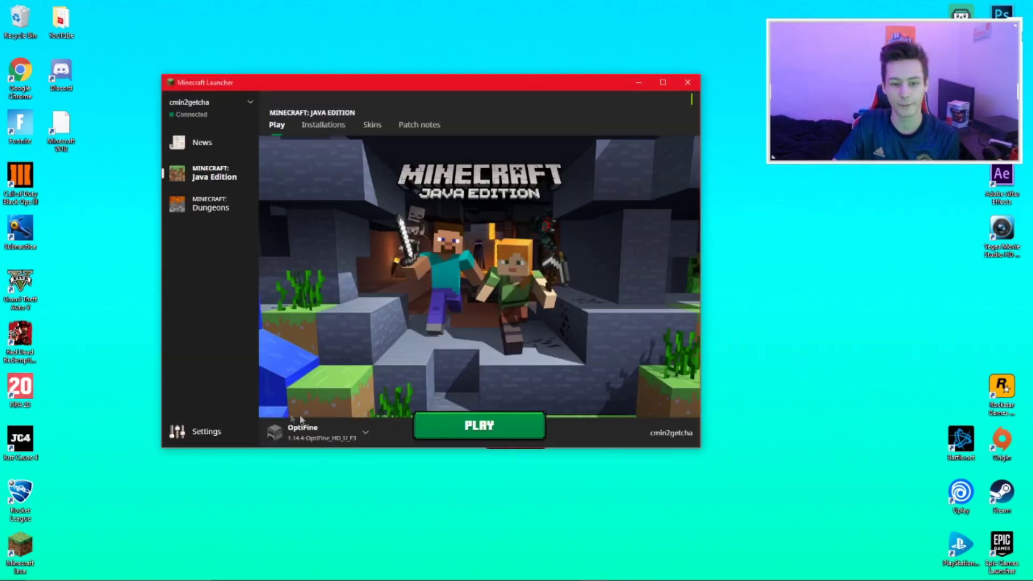
pyautogui.click(432, 426)
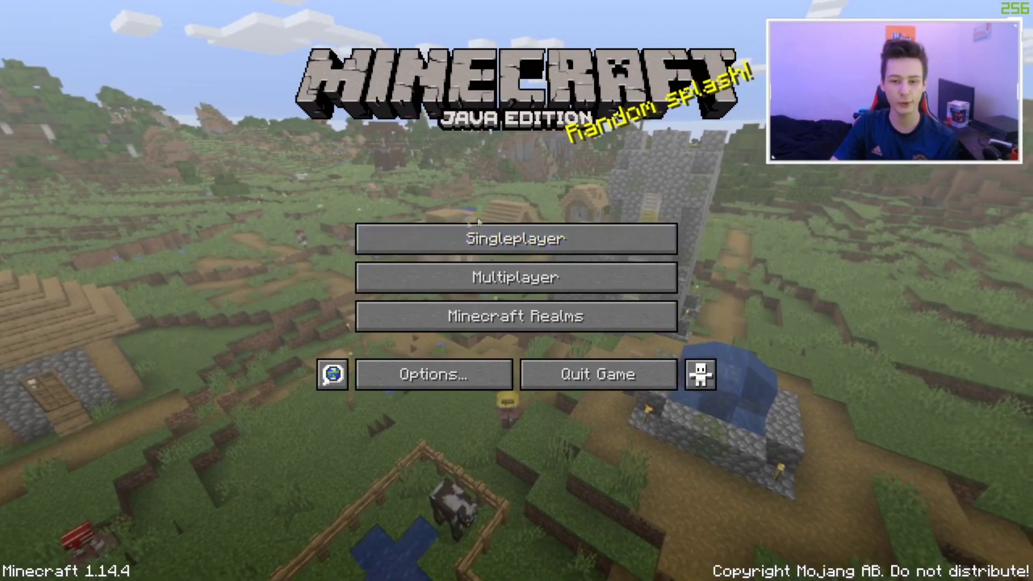
pyautogui.click(505, 244)
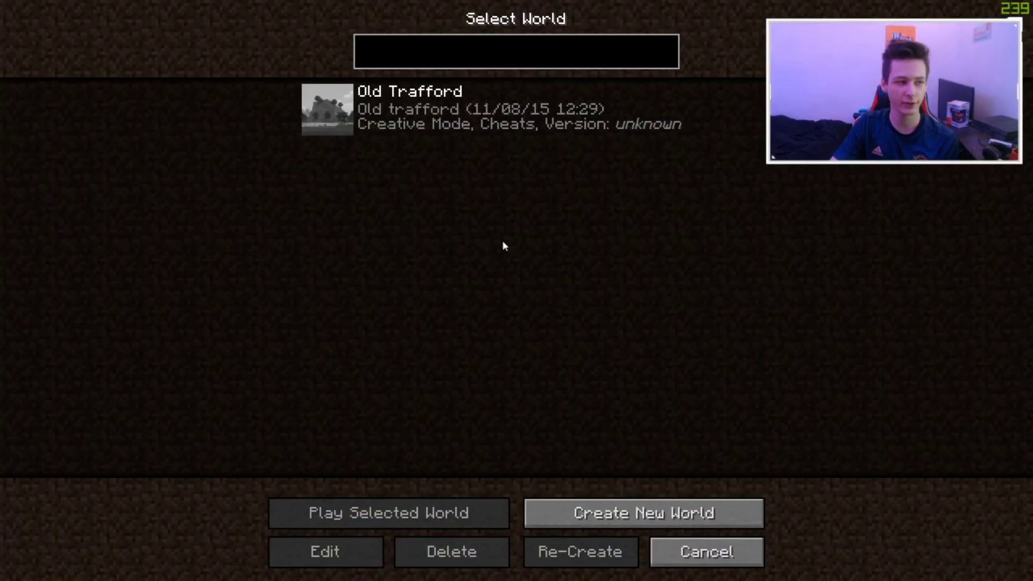
# Load the Old Trafford world without making a backup
pyautogui.moveTo(484, 128)
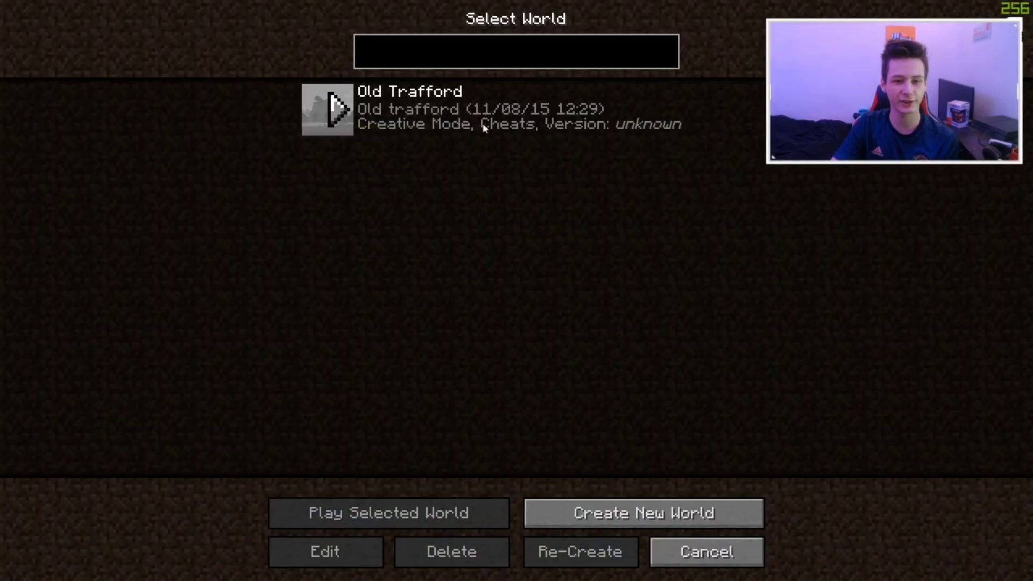
pyautogui.click(377, 111)
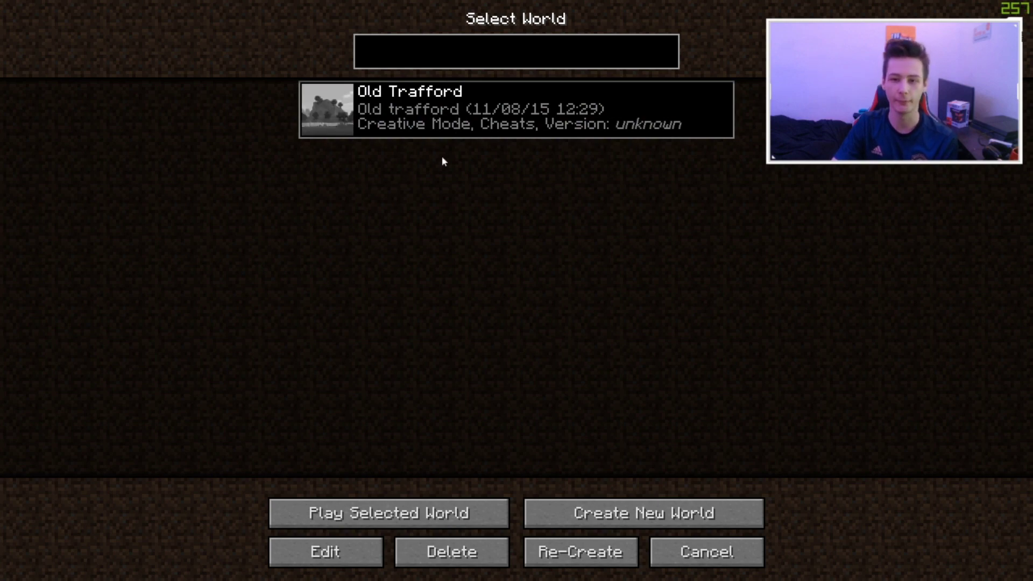
pyautogui.doubleClick(454, 132)
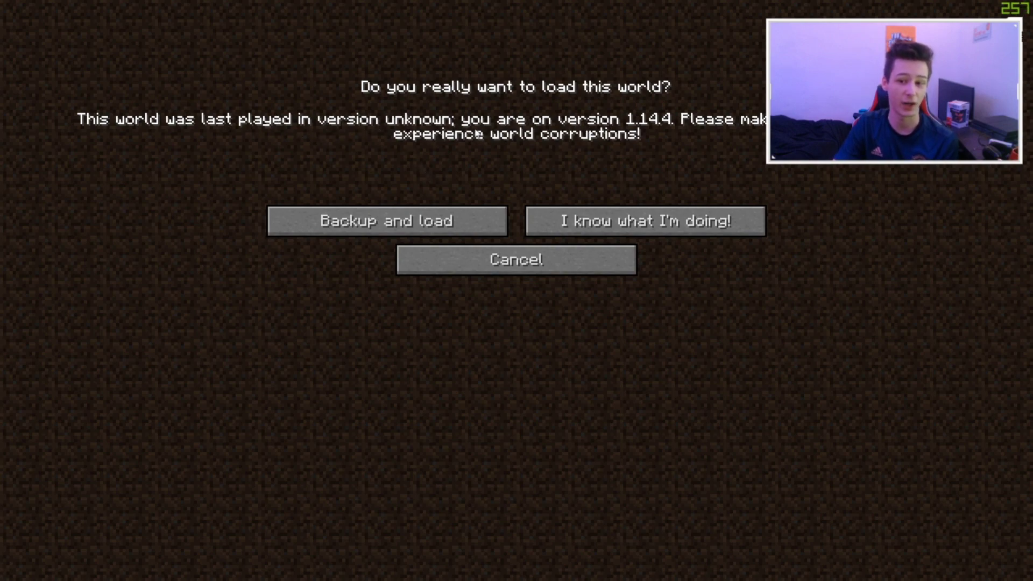
pyautogui.click(638, 219)
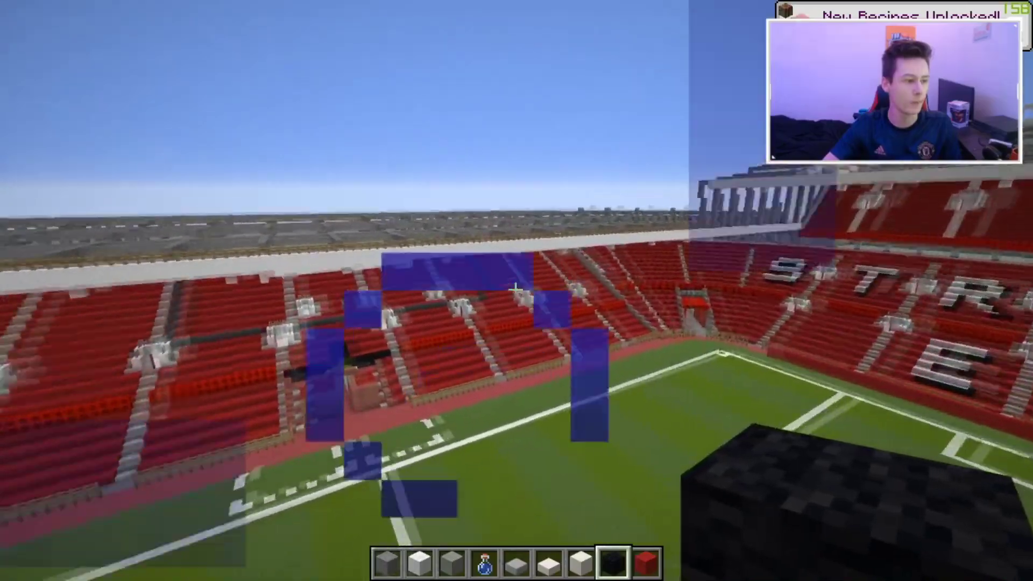
# Move through the Old Trafford stadium along the touchline to the corner tunnel to examine the build
pyautogui.press('w')
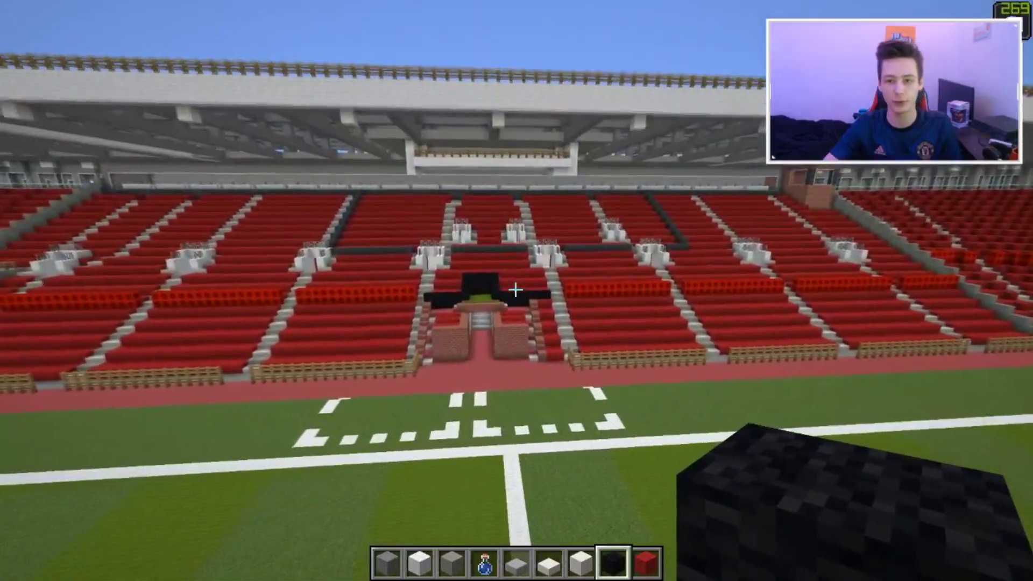
pyautogui.press('w')
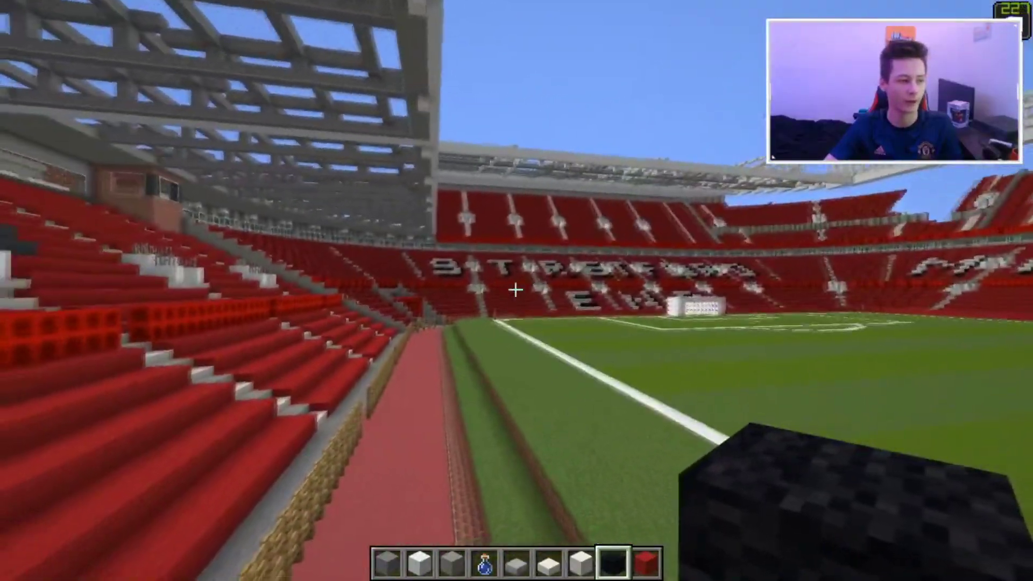
pyautogui.press('w')
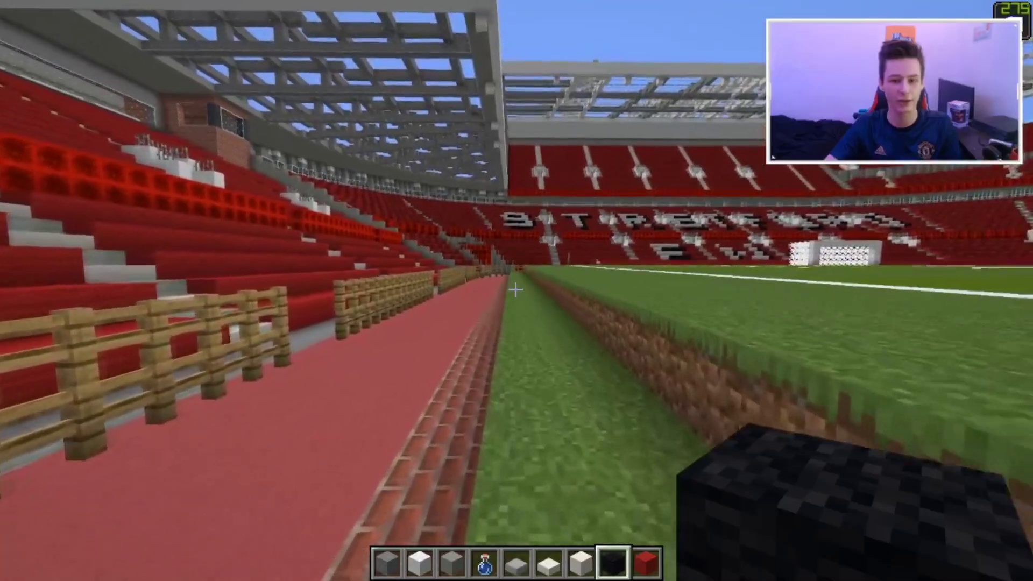
pyautogui.press('w')
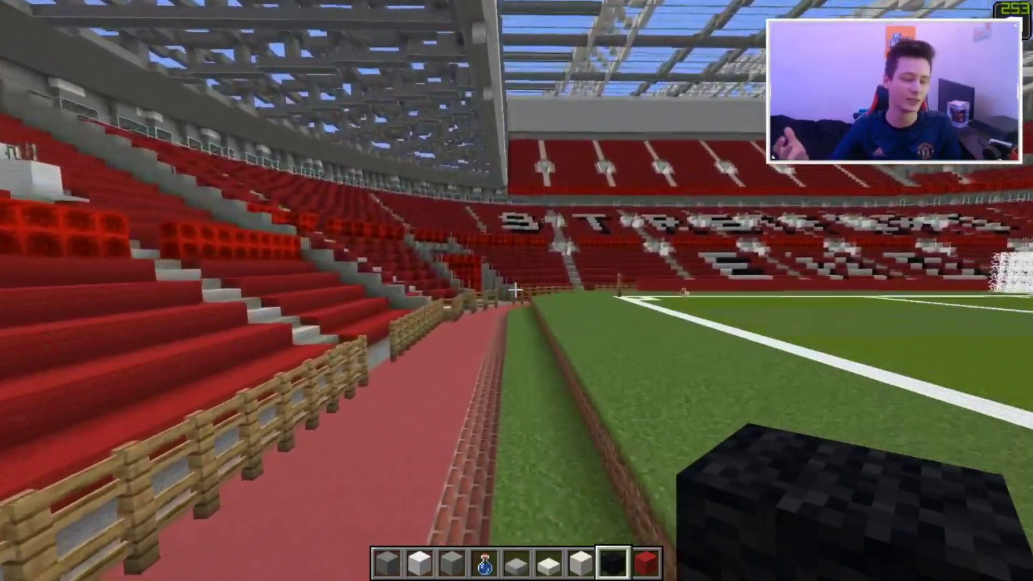
pyautogui.press('w')
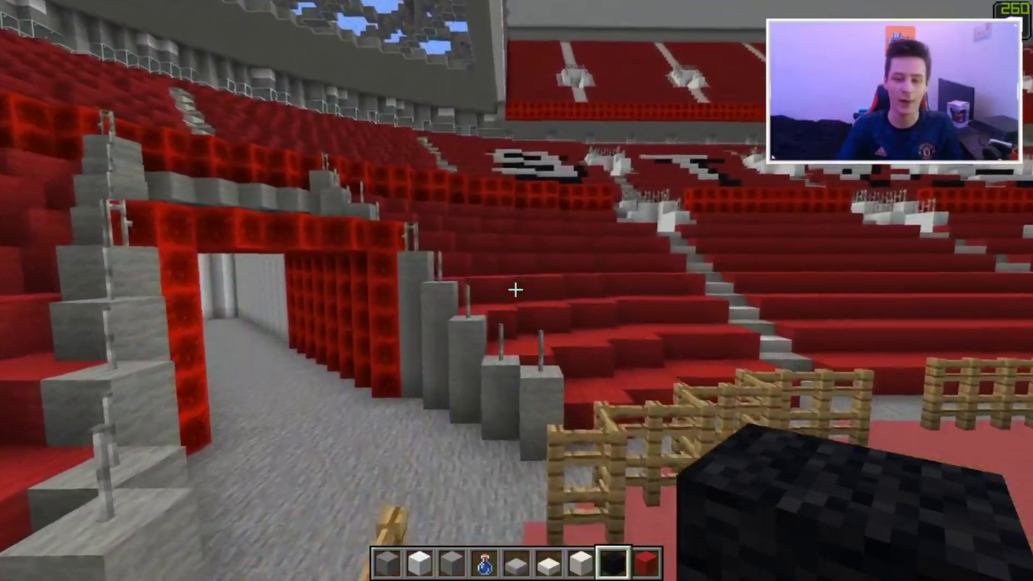
pyautogui.press('w')
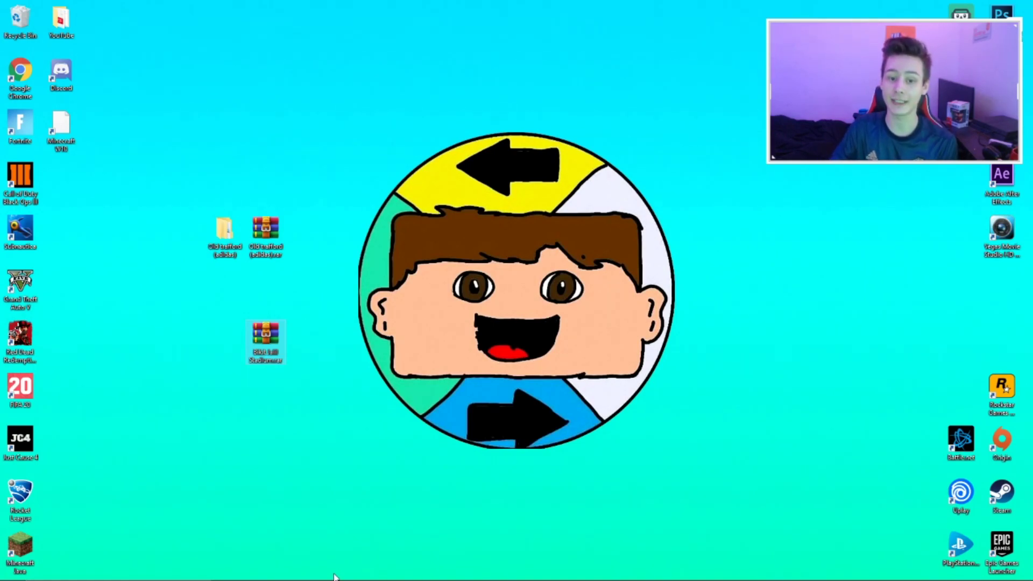
# Look at the Bukit Jalil stadium video page in Chrome and extract Bikit Jalil Stadium.rar on the desktop into its own folder
pyautogui.click(291, 571)
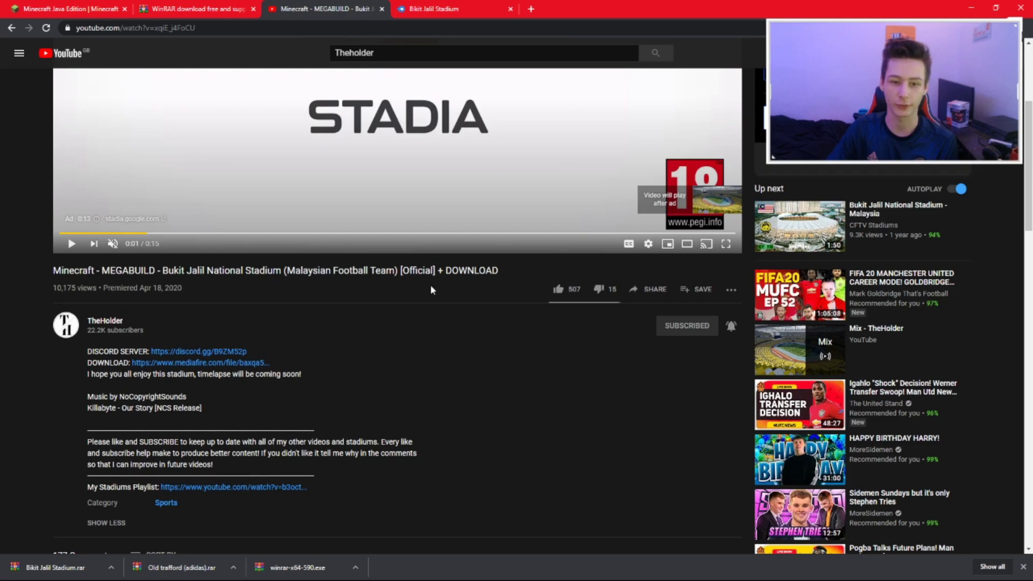
pyautogui.click(975, 7)
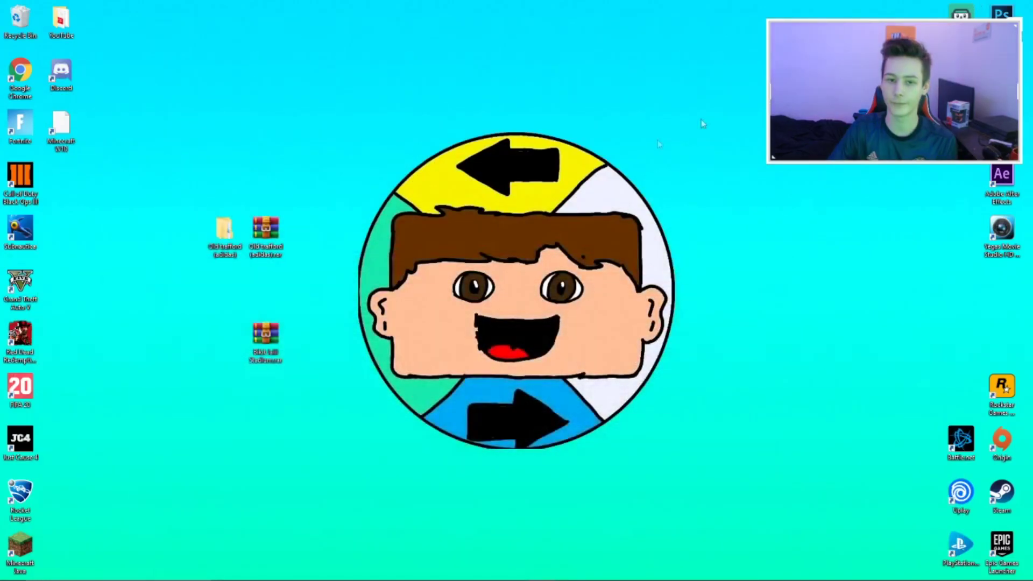
pyautogui.rightClick(280, 352)
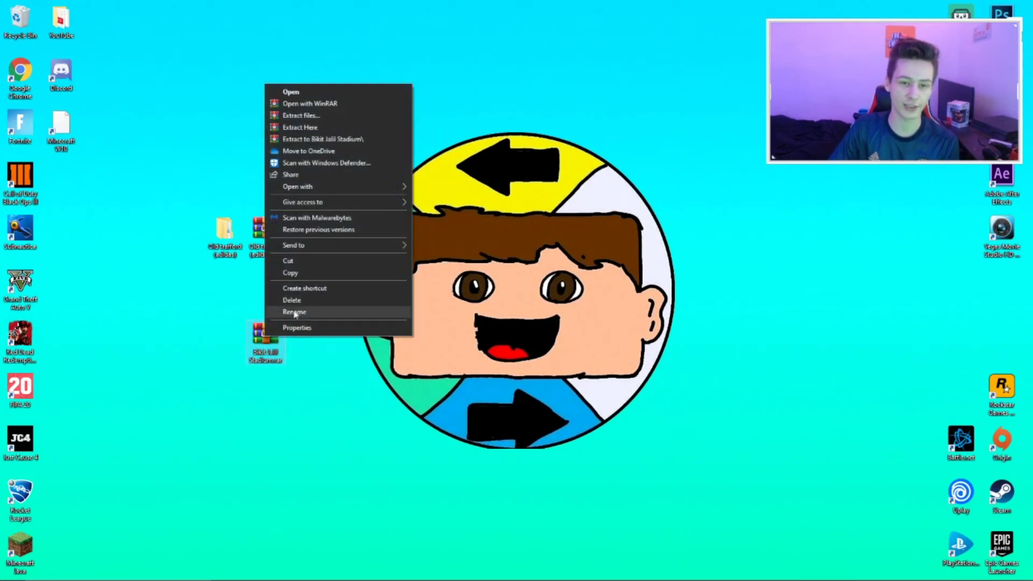
pyautogui.click(340, 140)
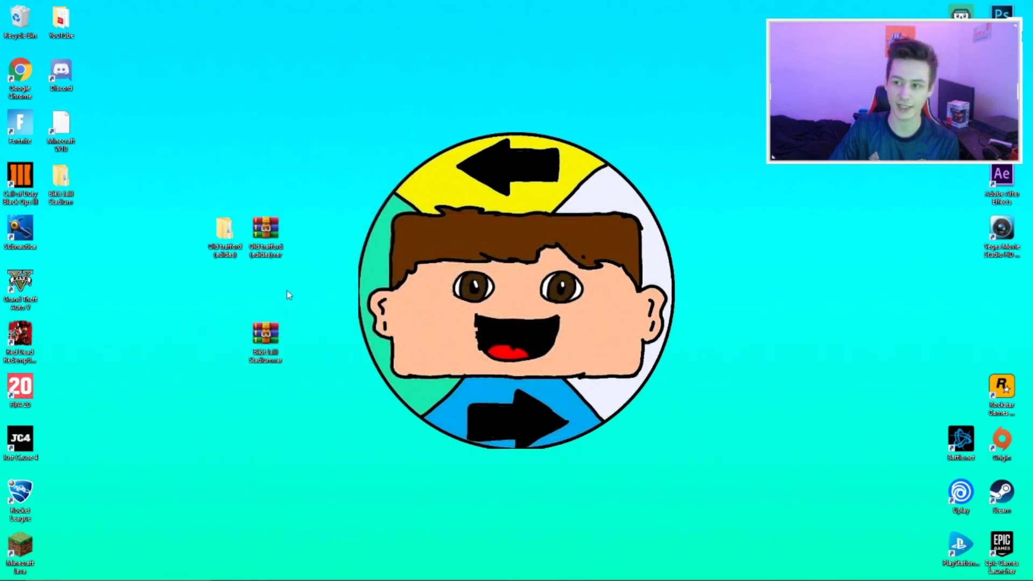
# Move the extracted Bikit Jalil Stadium folder beside its archive on the desktop and open it
pyautogui.moveTo(62, 193); pyautogui.dragTo(232, 339)
pyautogui.click(337, 300)
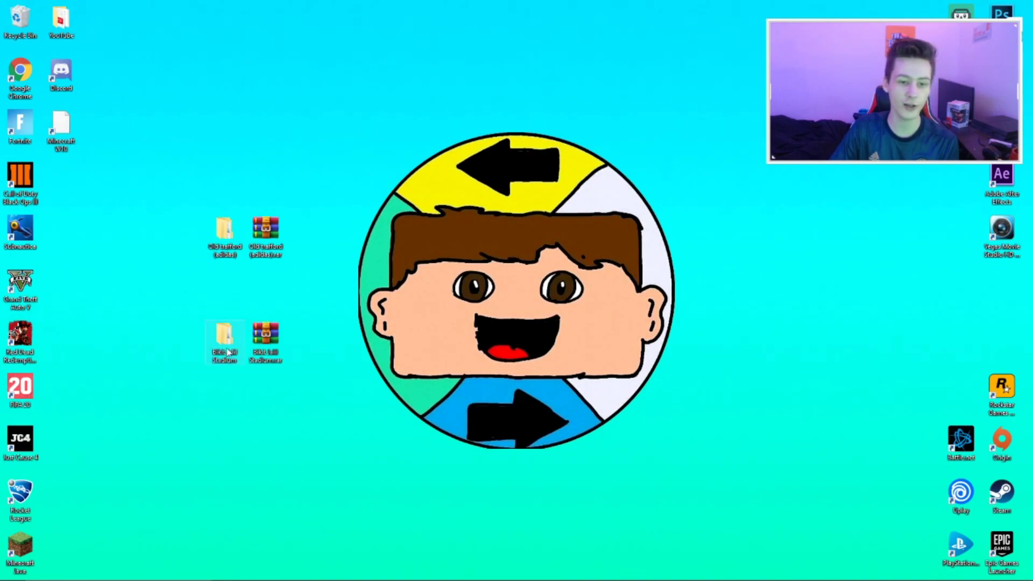
pyautogui.doubleClick(231, 366)
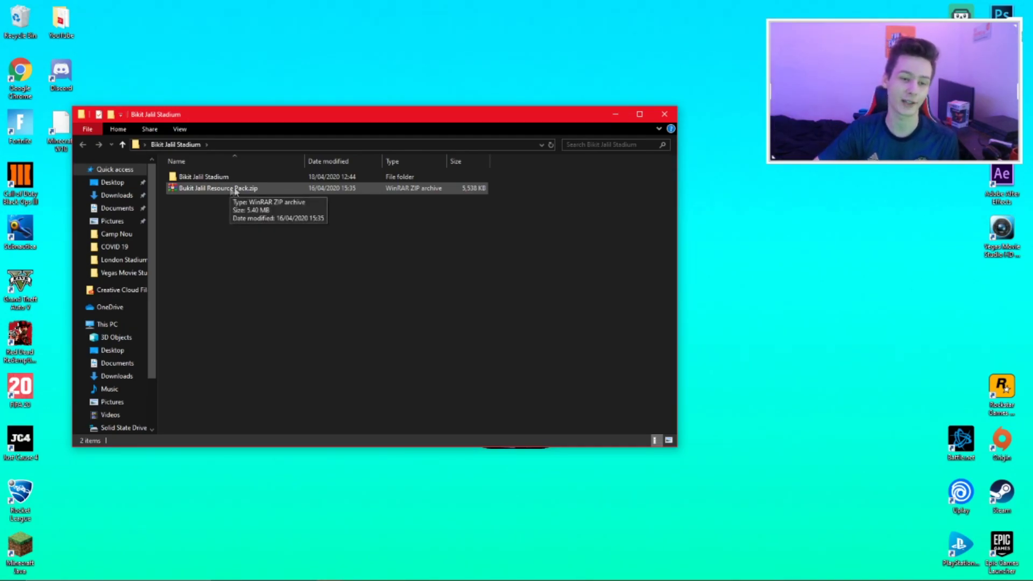
# Check the world files inside the inner Bikit Jalil Stadium folder, then return and copy that folder
pyautogui.doubleClick(202, 177)
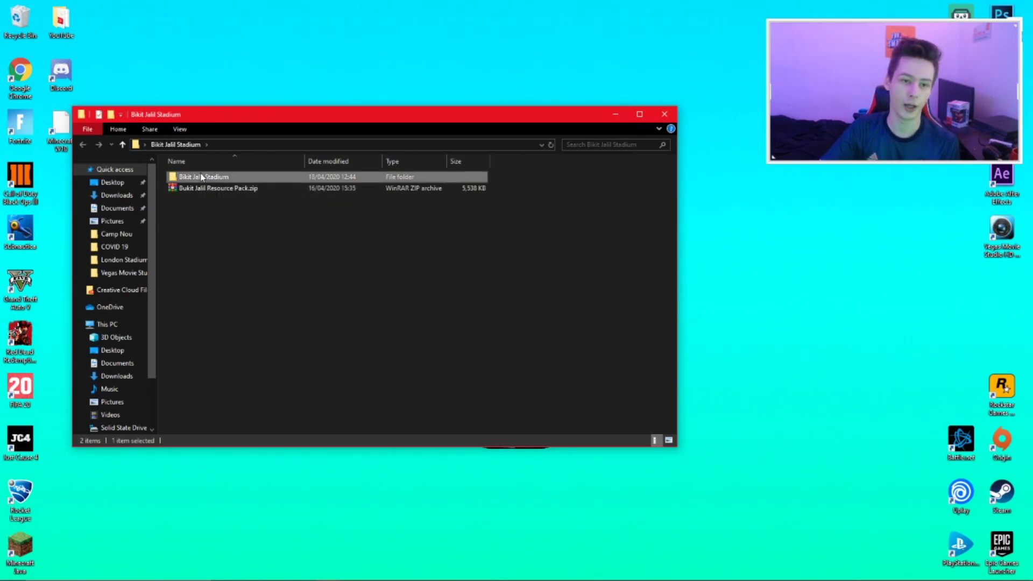
pyautogui.moveTo(350, 390); pyautogui.dragTo(251, 105)
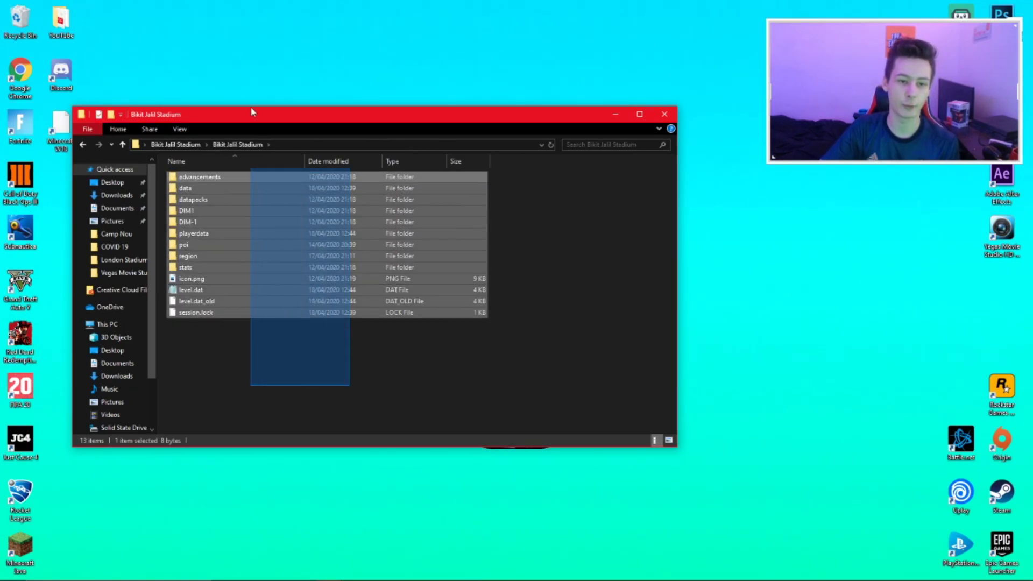
pyautogui.click(327, 373)
pyautogui.click(82, 145)
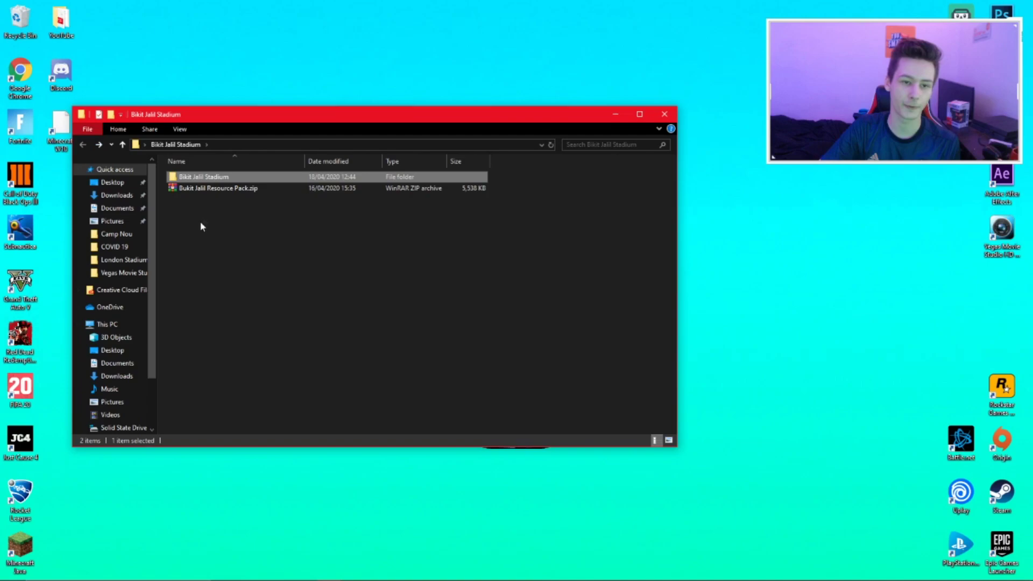
pyautogui.rightClick(235, 178)
pyautogui.click(308, 401)
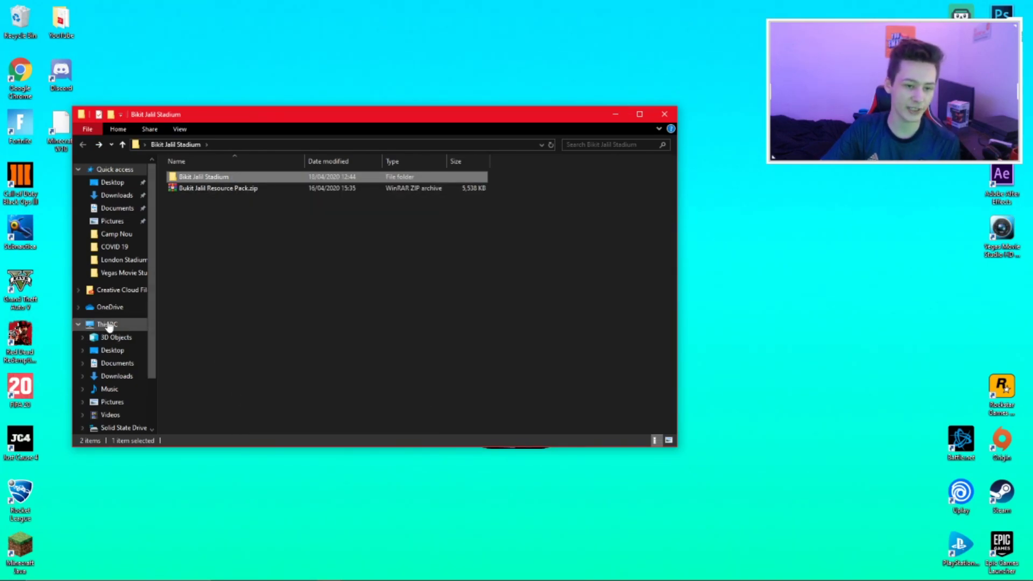
# Go to the user's profile folder under Users on drive C and open its hidden appdata folder by path
pyautogui.click(108, 325)
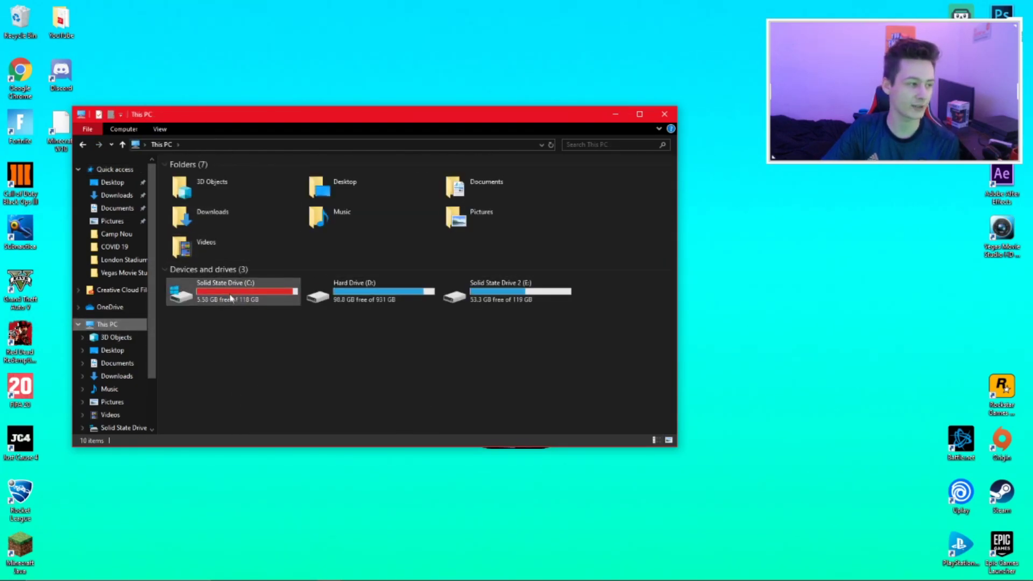
pyautogui.doubleClick(232, 291)
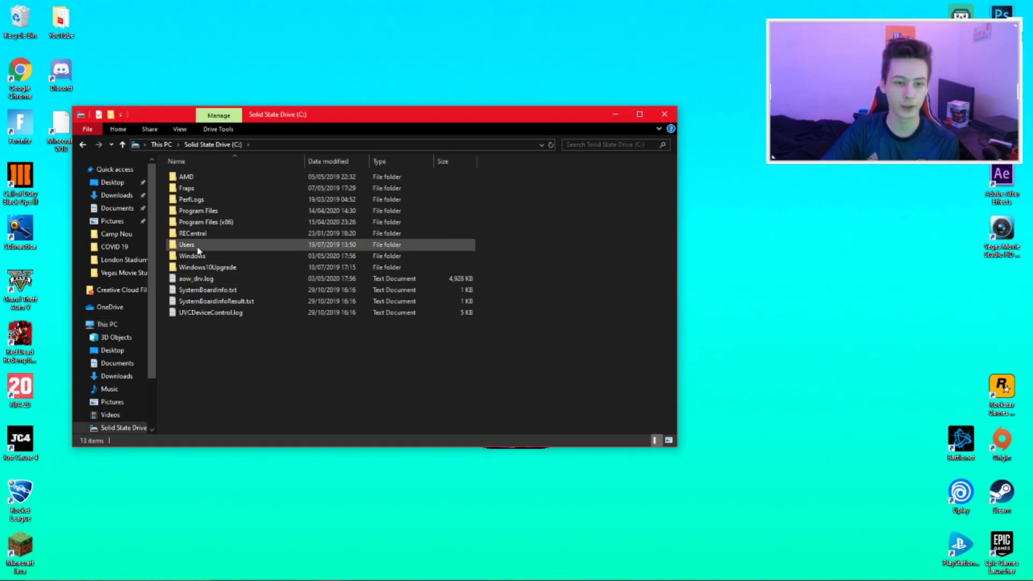
pyautogui.doubleClick(198, 246)
pyautogui.doubleClick(203, 178)
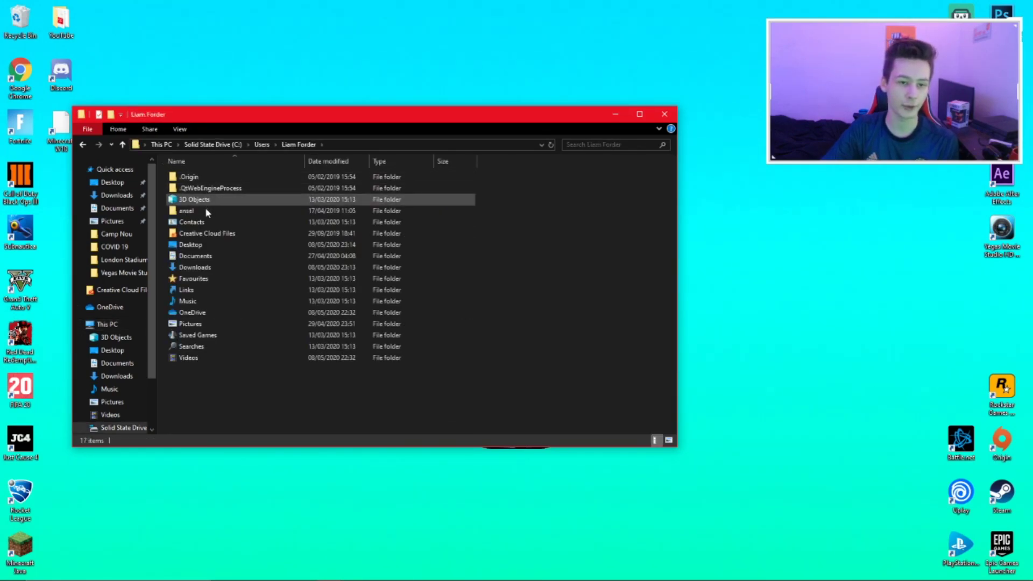
pyautogui.click(380, 144)
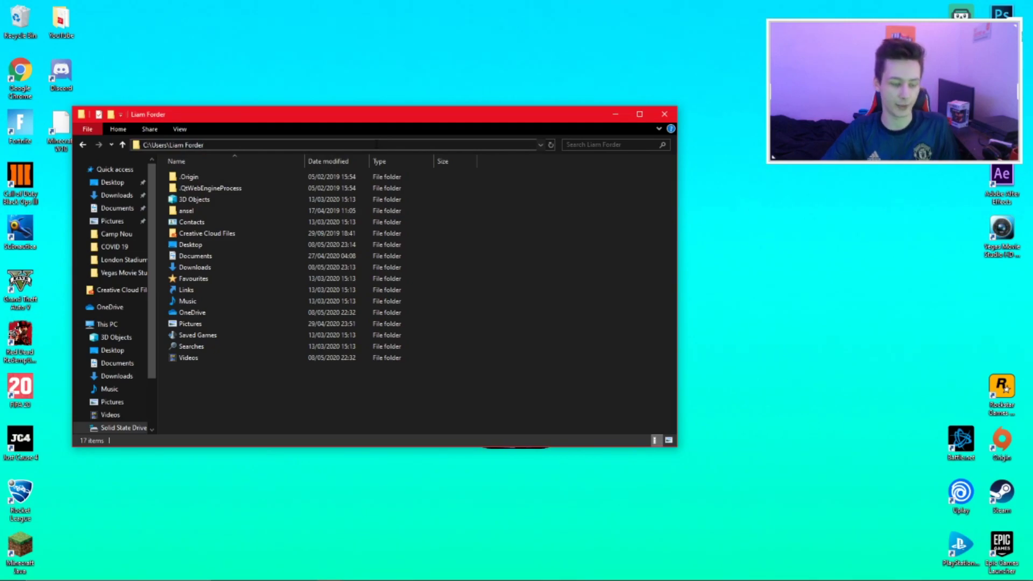
pyautogui.write('\\ap')
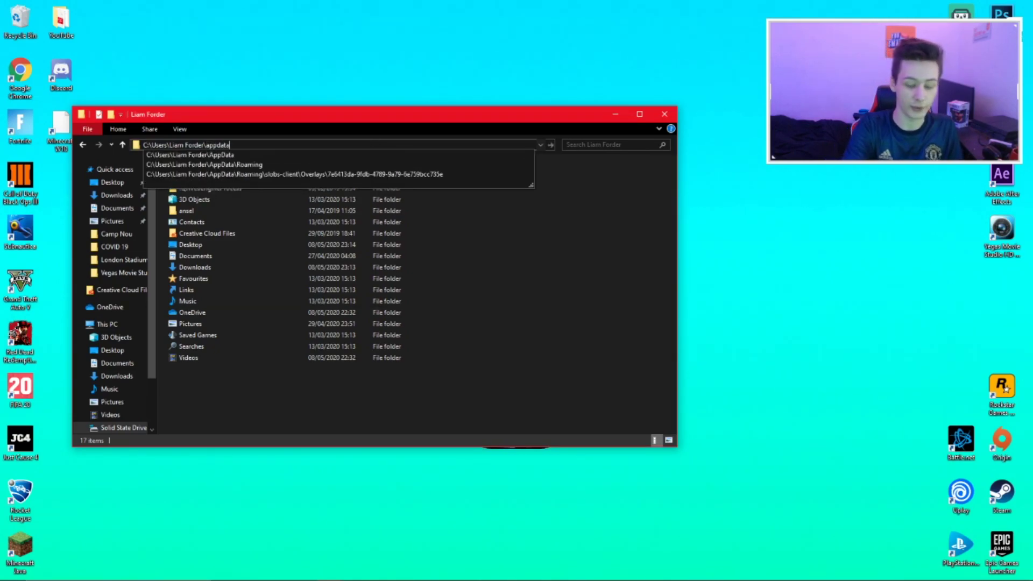
pyautogui.write('pdata')
pyautogui.press('Return')
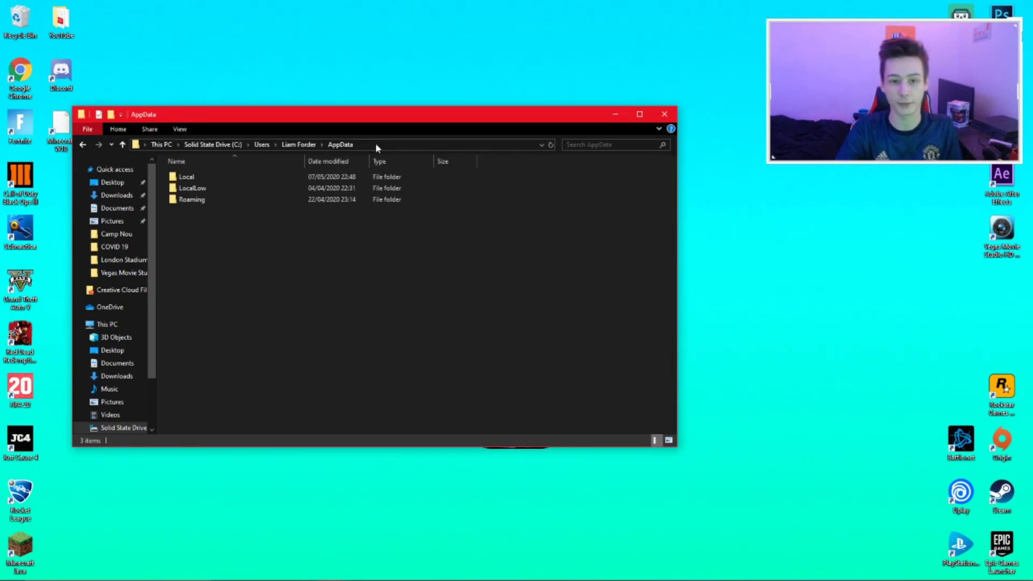
# Paste the Bikit Jalil Stadium folder into Roaming\.minecraft\saves and close the file window
pyautogui.doubleClick(181, 201)
pyautogui.doubleClick(187, 179)
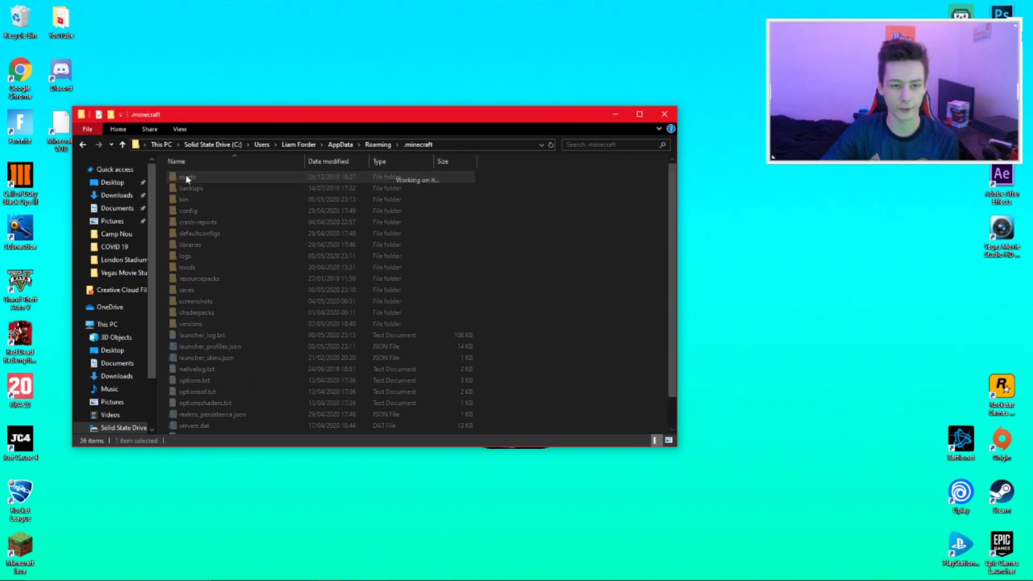
pyautogui.click(216, 291)
pyautogui.doubleClick(216, 291)
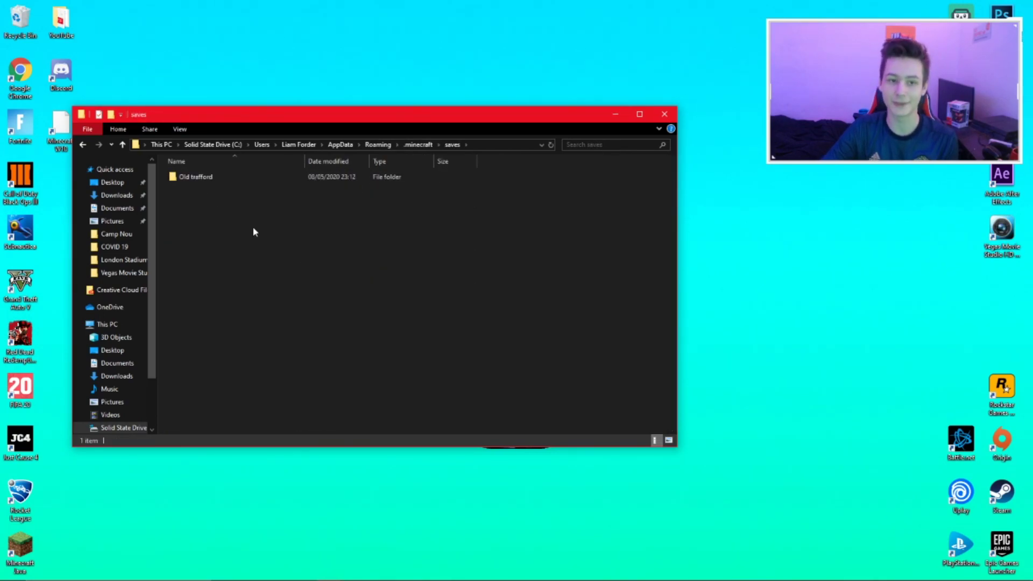
pyautogui.rightClick(254, 228)
pyautogui.click(276, 300)
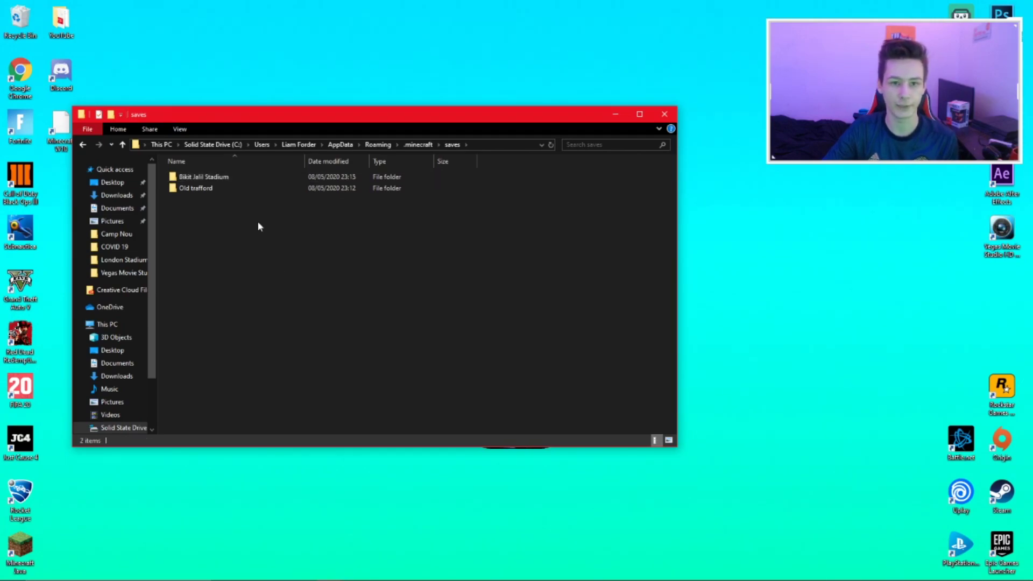
pyautogui.click(664, 114)
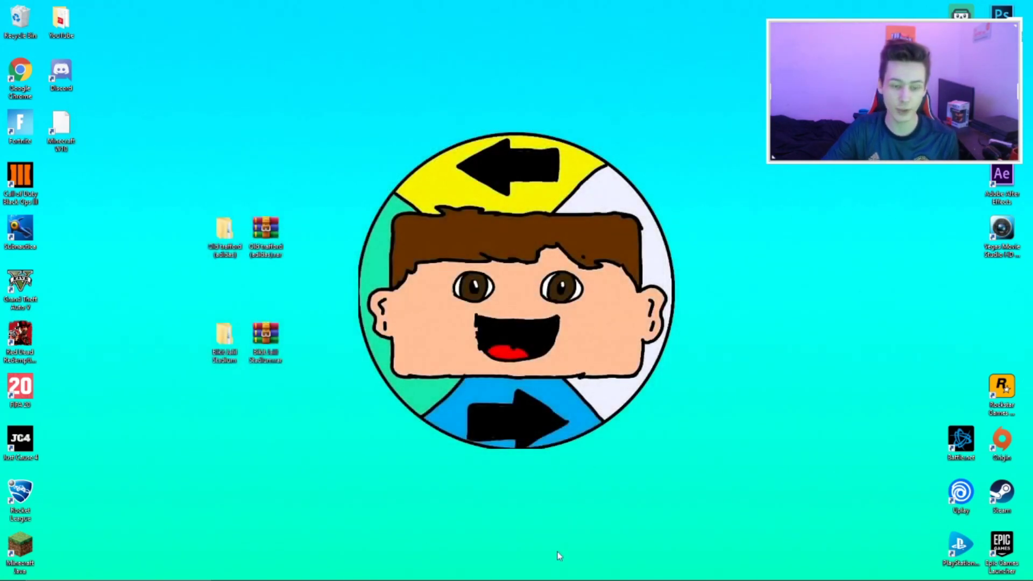
# Launch Minecraft Java Edition with the OptiFine 1.14.4 installation and open the singleplayer world list
pyautogui.moveTo(559, 578)
pyautogui.click(592, 571)
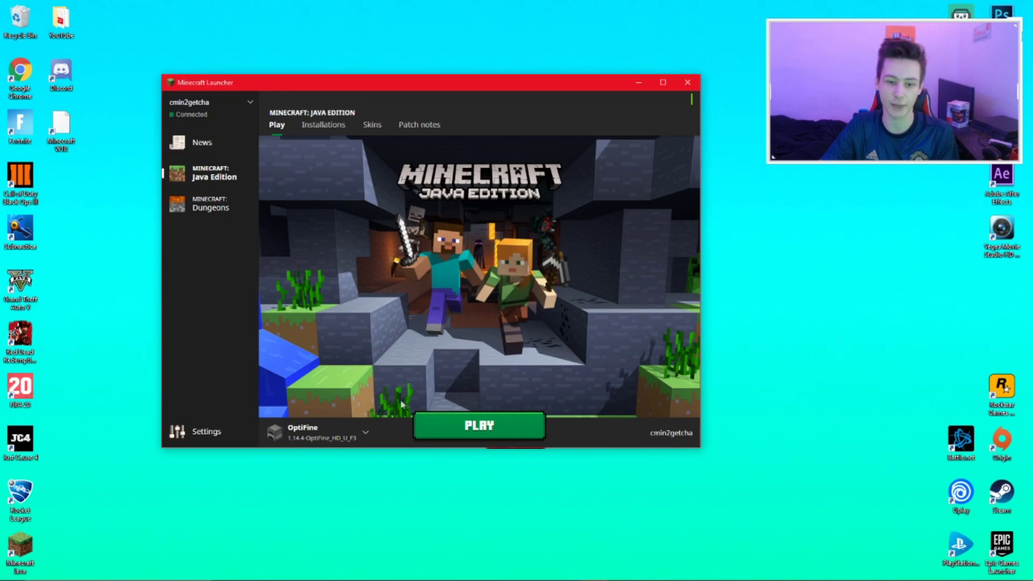
pyautogui.click(459, 415)
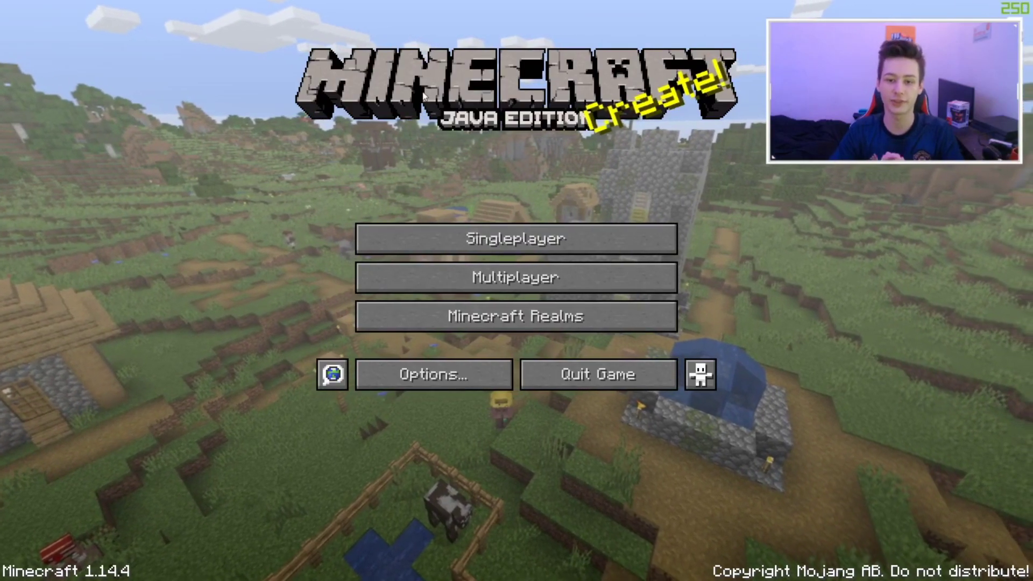
pyautogui.click(568, 243)
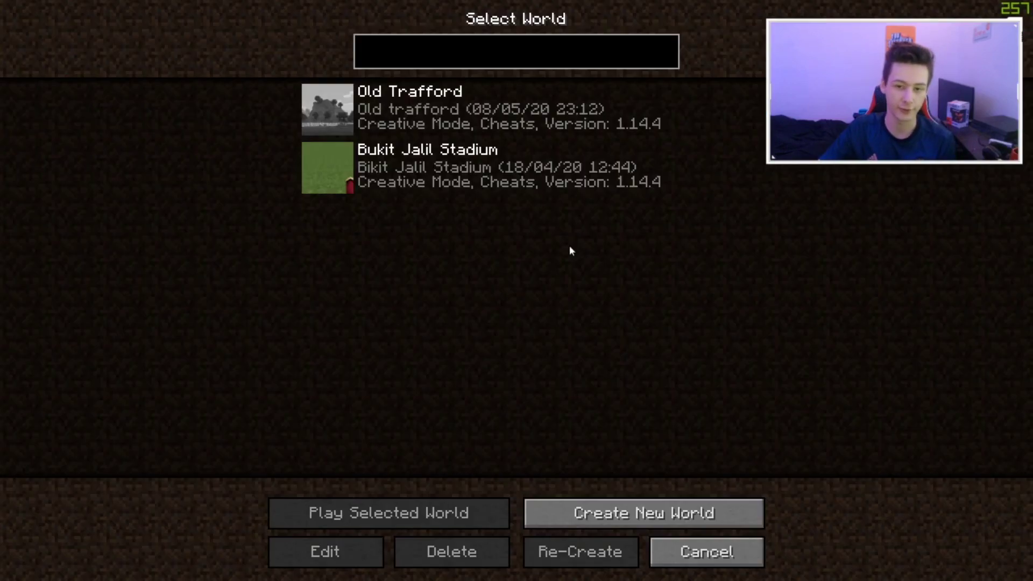
# Load the Bukit Jalil Stadium world and move around the pitch and stands to examine the build
pyautogui.moveTo(500, 186)
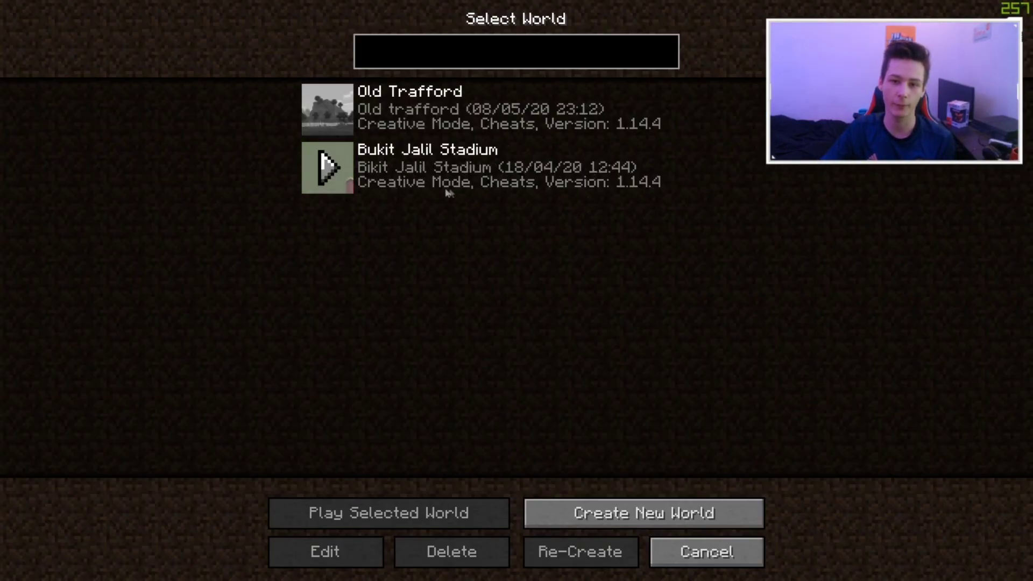
pyautogui.doubleClick(469, 173)
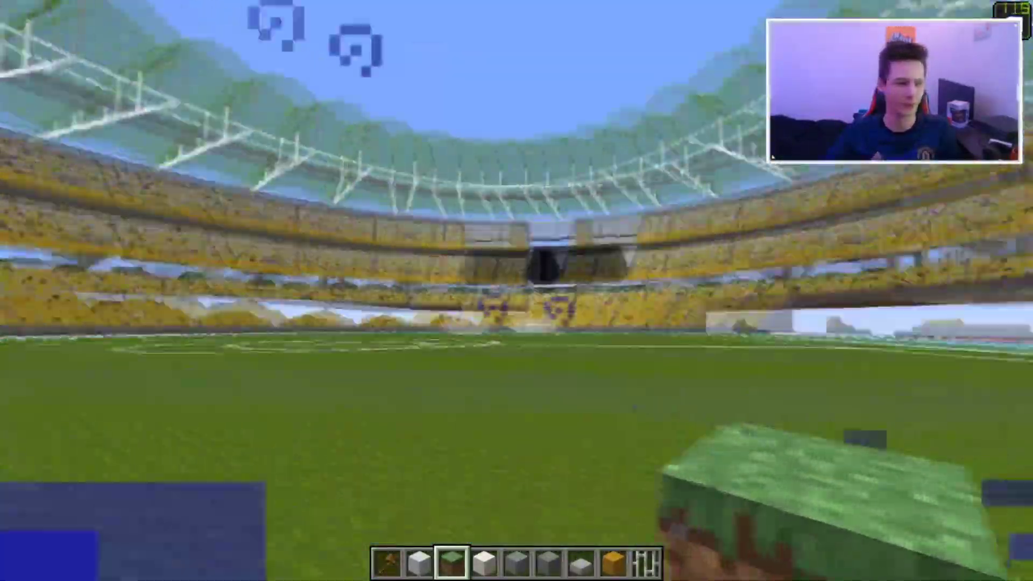
pyautogui.press('w')
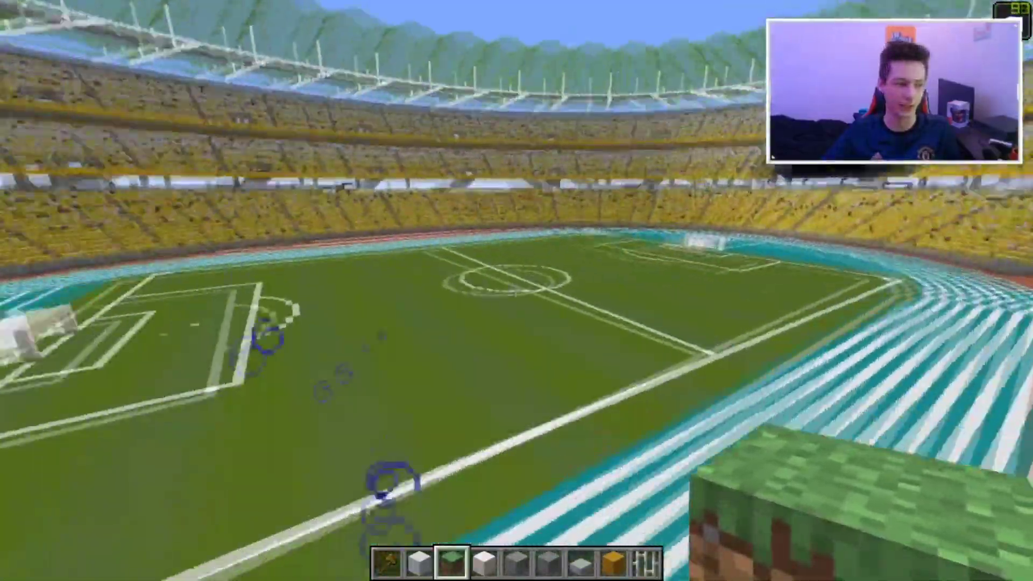
pyautogui.press('s')
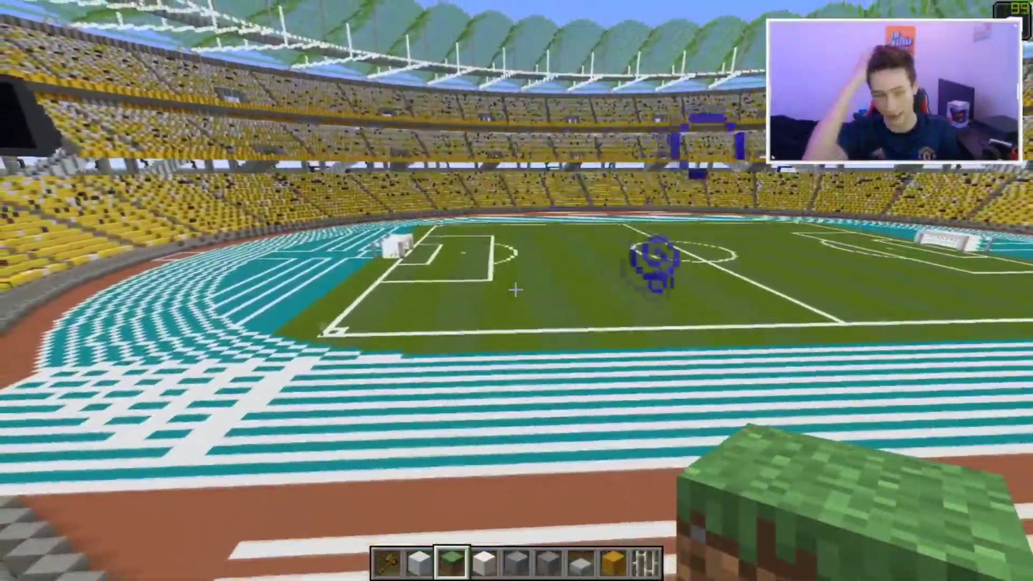